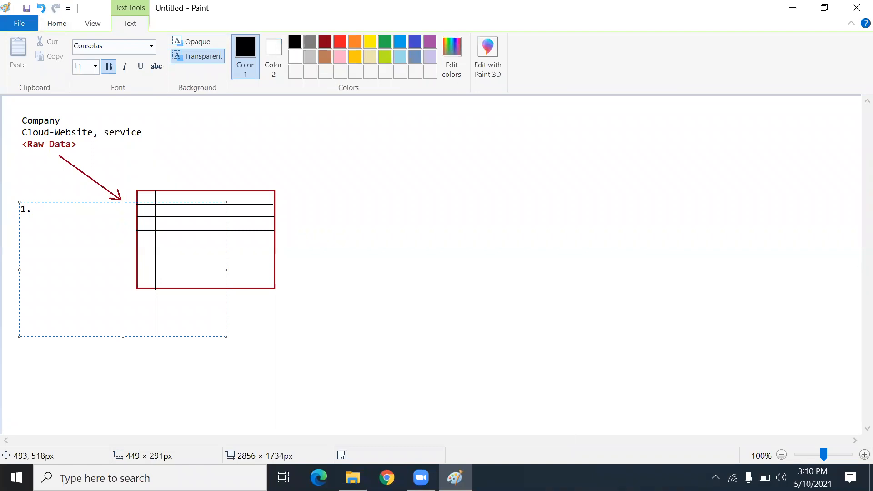
Step: Complete item 1 of the text note with "Structured?" and "Unstructred?" on the line beneath it
{"action": "key", "text": "shift+Left"}
{"action": "key", "text": "shift+Left"}
{"action": "key", "text": "Right"}
{"action": "type", "text": "Structured?"}
{"action": "key", "text": "Return"}
{"action": "type", "text": "Uns"}
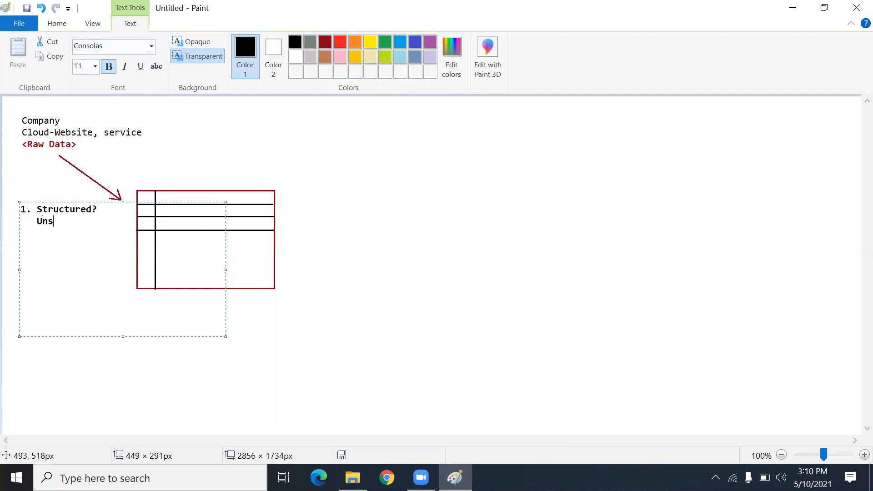
{"action": "type", "text": "tructru"}
{"action": "key", "text": "BackSpace"}
{"action": "type", "text": "ed"}
{"action": "key", "text": "Return"}
Step: Add item 2 to the note, reading "File Content are valid?" over two lines
{"action": "type", "text": "2"}
{"action": "type", "text": ". Coste"}
{"action": "key", "text": "BackSpace"}
{"action": "key", "text": "BackSpace"}
{"action": "key", "text": "BackSpace"}
{"action": "key", "text": "BackSpace"}
{"action": "key", "text": "BackSpace"}
{"action": "type", "text": "File Contetn"}
{"action": "key", "text": "BackSpace"}
{"action": "key", "text": "BackSpace"}
{"action": "type", "text": "nt  a"}
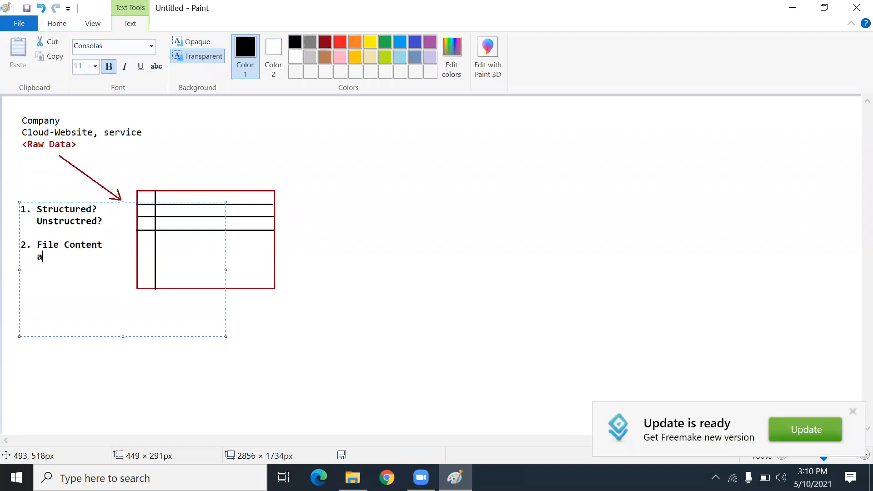
{"action": "type", "text": "re valida"}
{"action": "key", "text": "BackSpace"}
{"action": "type", "text": "?"}
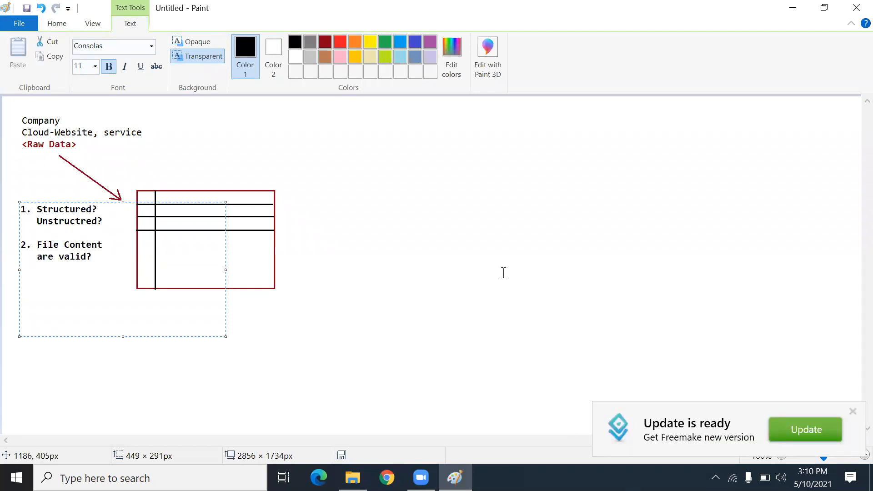
Step: Dismiss the update notification and add item 3, reading "Formulas?" with "Correct Cell Type" on the line beneath it
{"action": "left_click", "coordinate": [853, 411]}
{"action": "key", "text": "Return"}
{"action": "key", "text": "Return"}
{"action": "type", "text": "3"}
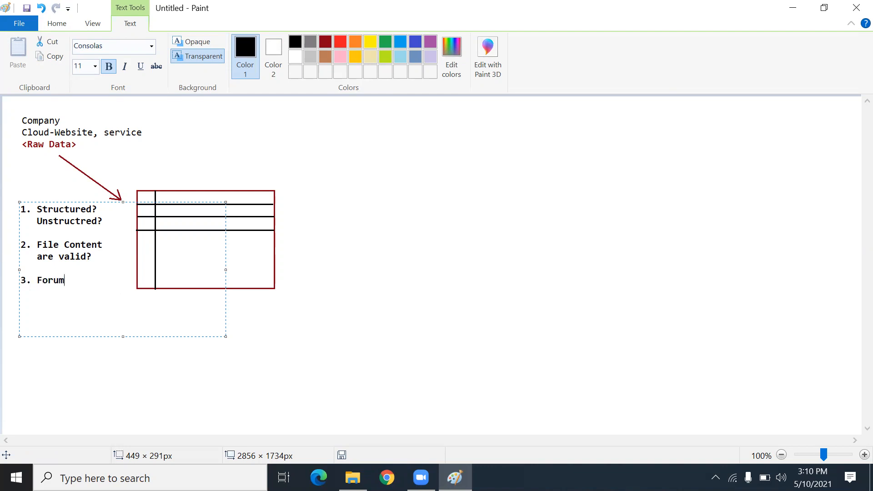
{"action": "type", "text": ". Formular"}
{"action": "type", "text": "?"}
{"action": "type", "text": "Correct Ce"}
{"action": "type", "text": "ll "}
{"action": "type", "text": "Type"}
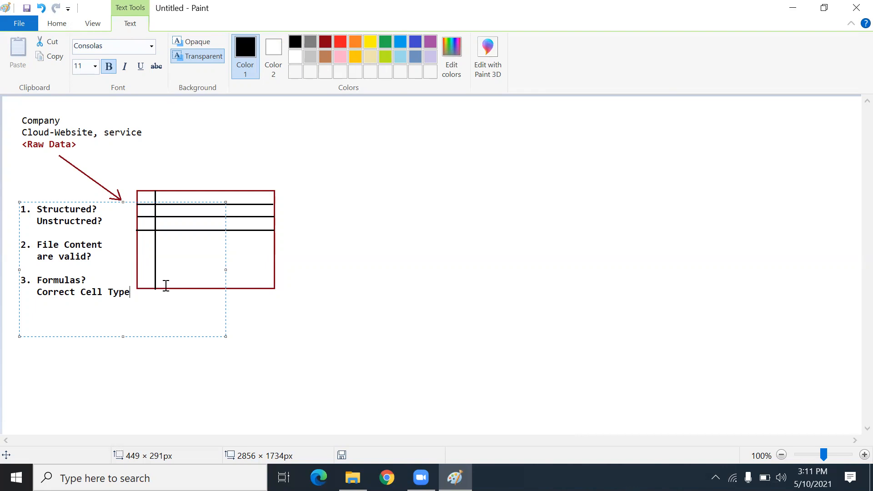
{"action": "left_click", "coordinate": [323, 199]}
Step: Move the table drawing slightly right and down so it clears the numbered notes
{"action": "left_click", "coordinate": [86, 50]}
{"action": "left_click_drag", "start_coordinate": [138, 186], "coordinate": [261, 243]}
{"action": "left_click", "coordinate": [269, 245]}
{"action": "left_click_drag", "start_coordinate": [136, 187], "coordinate": [301, 294]}
{"action": "left_click_drag", "start_coordinate": [273, 265], "coordinate": [289, 276]}
Step: Write the heading "Format As a Table" above the table drawing
{"action": "left_click", "coordinate": [190, 48]}
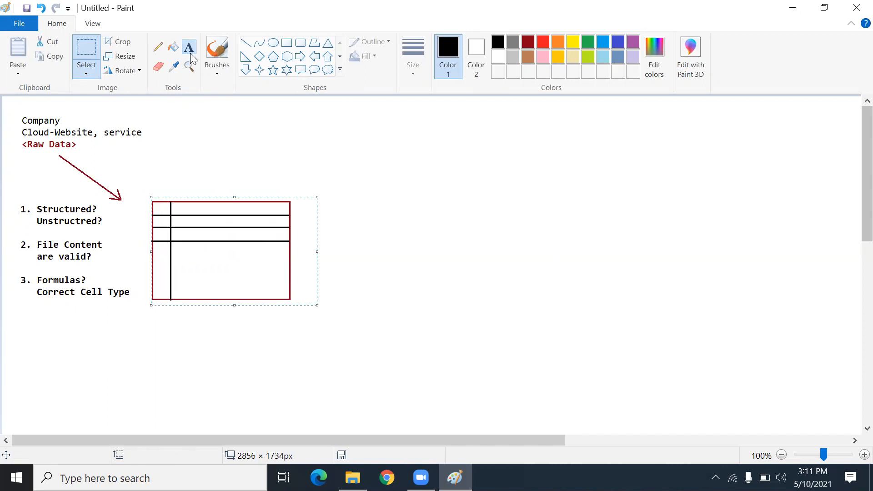
{"action": "left_click_drag", "start_coordinate": [176, 171], "coordinate": [626, 294]}
{"action": "type", "text": "Format As a Table"}
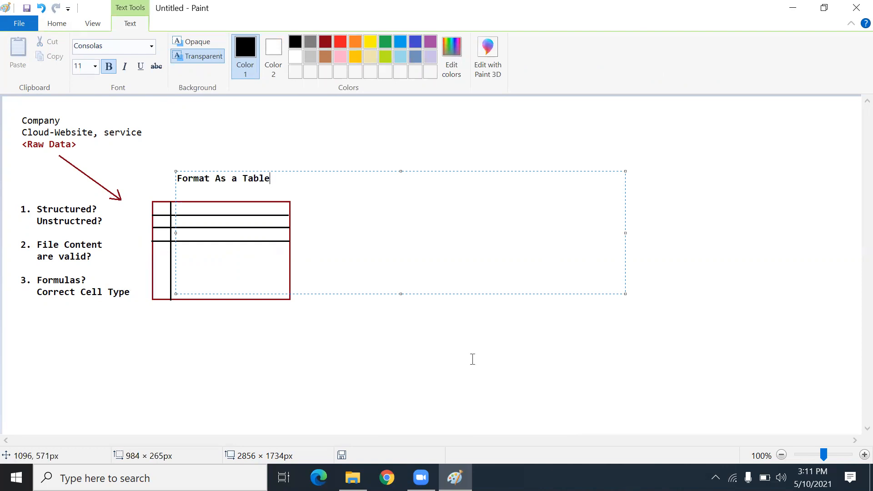
{"action": "left_click", "coordinate": [349, 331]}
Step: Start a text list to the right of the table drawing with the line "-> Designing Table"
{"action": "left_click_drag", "start_coordinate": [298, 174], "coordinate": [450, 369]}
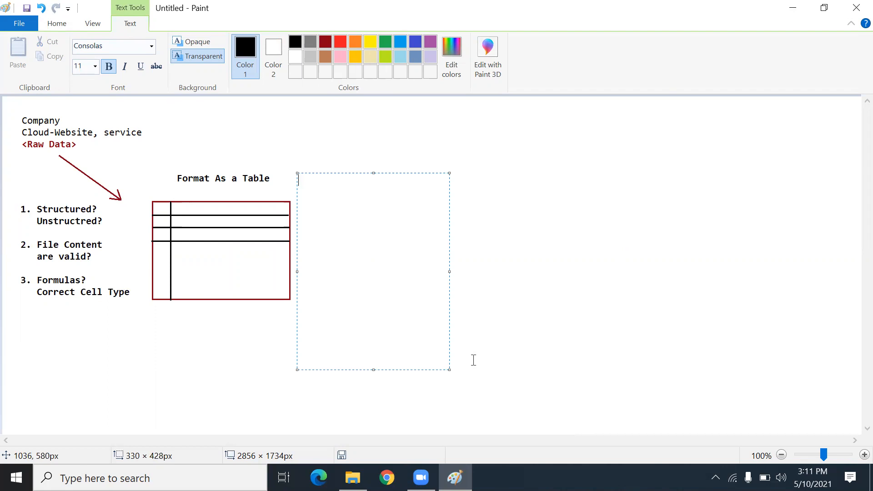
{"action": "left_click", "coordinate": [258, 361]}
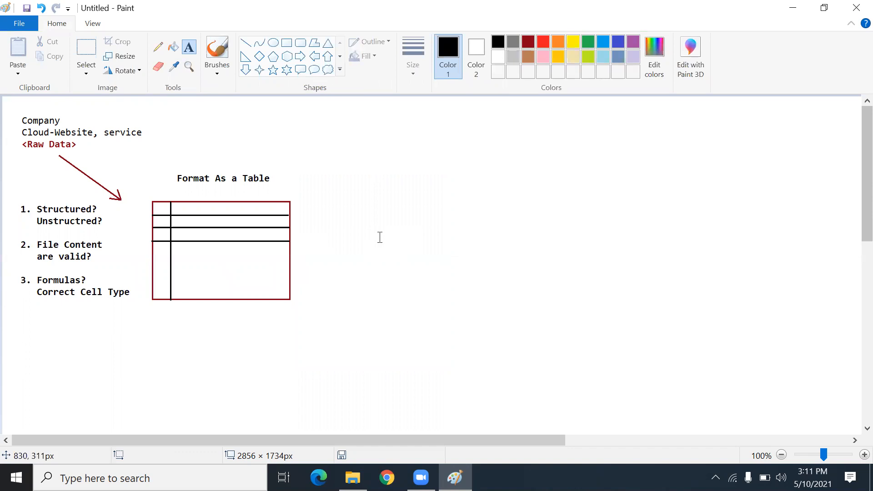
{"action": "left_click_drag", "start_coordinate": [337, 171], "coordinate": [520, 324]}
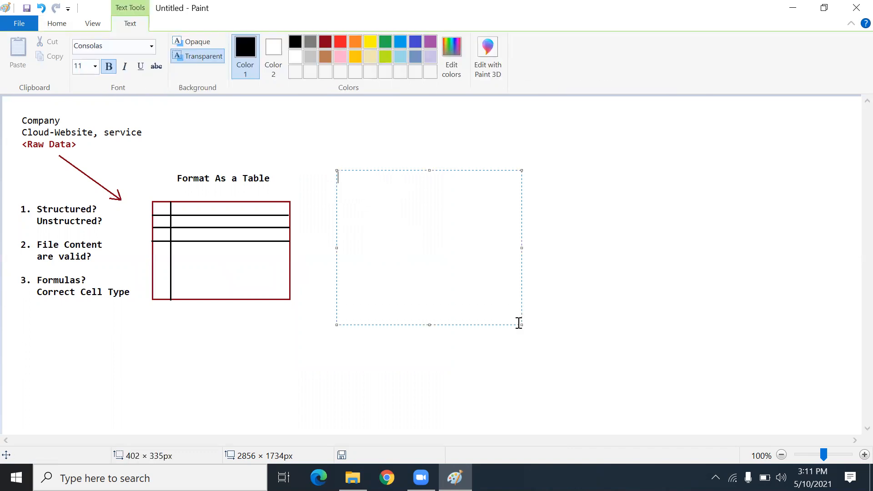
{"action": "type", "text": "-> Designing"}
{"action": "type", "text": " Table"}
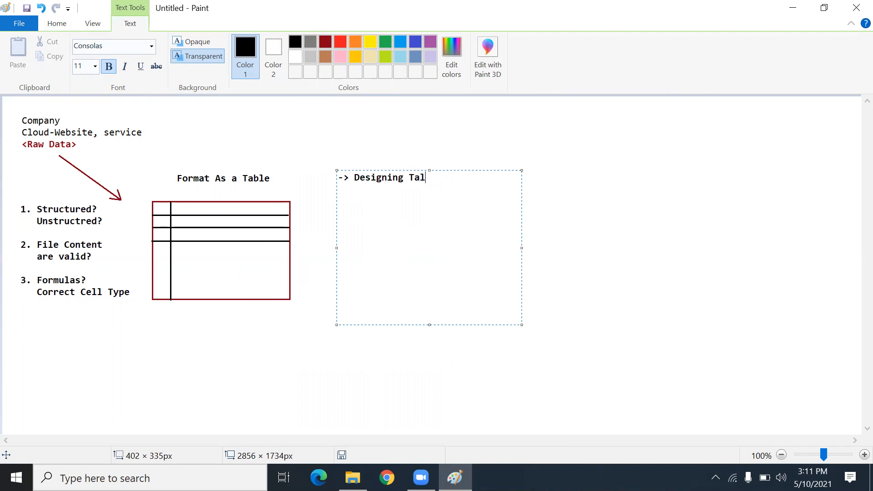
Step: Add the lines "-> Calculations" and "-> Format Cell Content" to the list
{"action": "key", "text": "Return"}
{"action": "type", "text": "-> Calculat"}
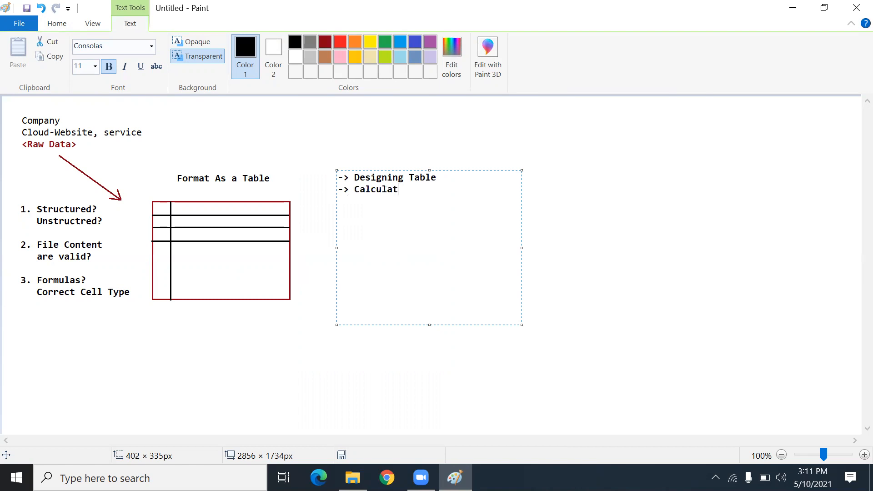
{"action": "type", "text": "ions -> Foar"}
{"action": "key", "text": "BackSpace"}
{"action": "type", "text": "mat"}
{"action": "key", "text": "BackSpace"}
{"action": "key", "text": "BackSpace"}
{"action": "type", "text": "rm"}
{"action": "key", "text": "BackSpace"}
{"action": "key", "text": "BackSpace"}
{"action": "key", "text": "BackSpace"}
{"action": "type", "text": "rmat Cell Conte"}
{"action": "key", "text": "BackSpace"}
{"action": "key", "text": "BackSpace"}
{"action": "type", "text": "tent"}
{"action": "key", "text": "Return"}
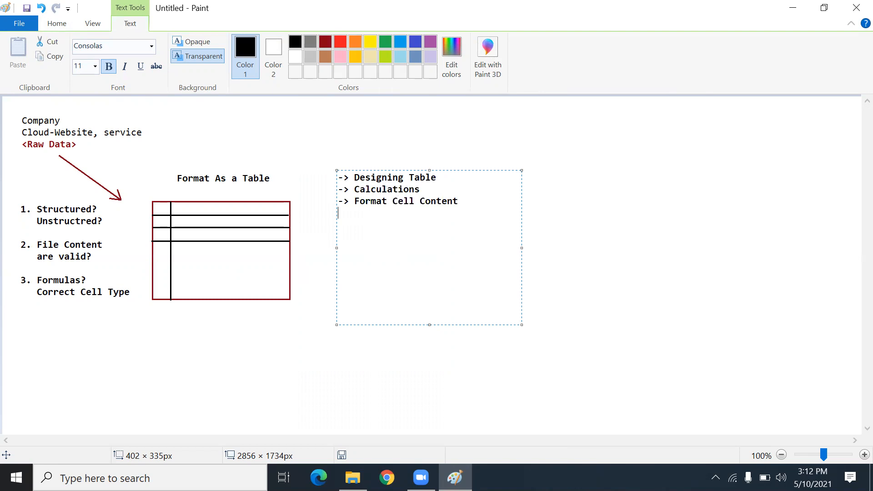
Step: Add "Date, Amount" as an indented line beneath "Format Cell Content"
{"action": "type", "text": "Date, Amount"}
{"action": "mouse_move", "coordinate": [459, 244]}
{"action": "left_mouse_down"}
{"action": "mouse_move", "coordinate": [308, 180]}
{"action": "mouse_move", "coordinate": [301, 161]}
{"action": "left_mouse_up"}
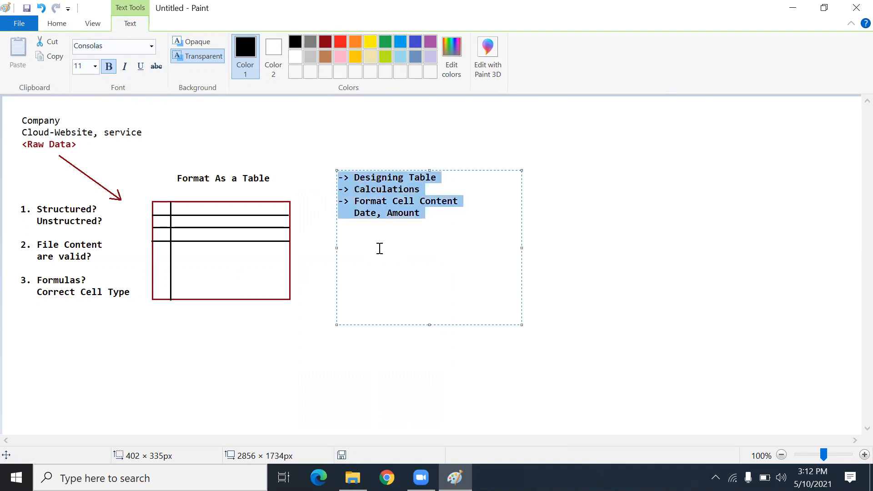
{"action": "left_click", "coordinate": [304, 220]}
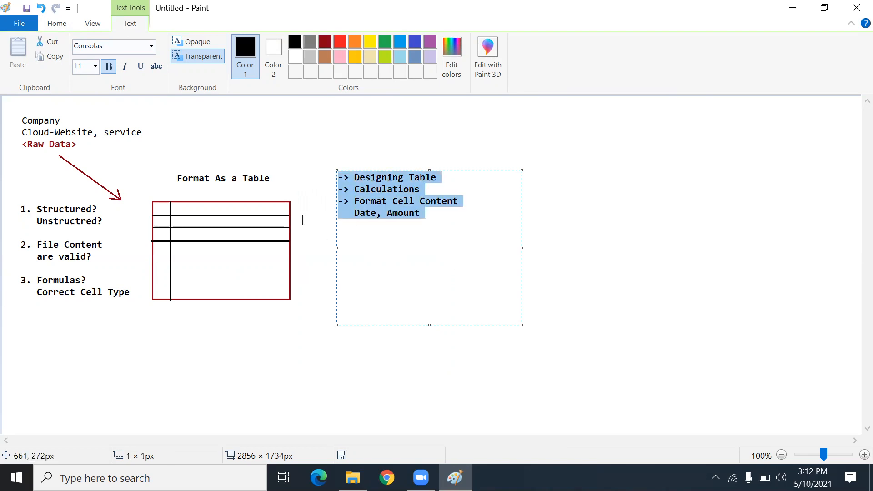
Step: Draw a black horizontal line about 337 px long under the list and write "Automate" below it
{"action": "left_click", "coordinate": [246, 43]}
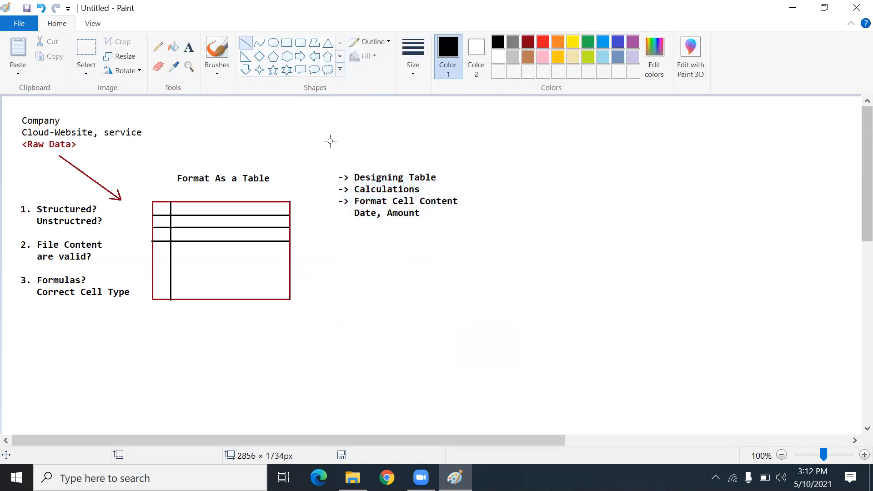
{"action": "left_click_drag", "start_coordinate": [324, 227], "coordinate": [477, 226]}
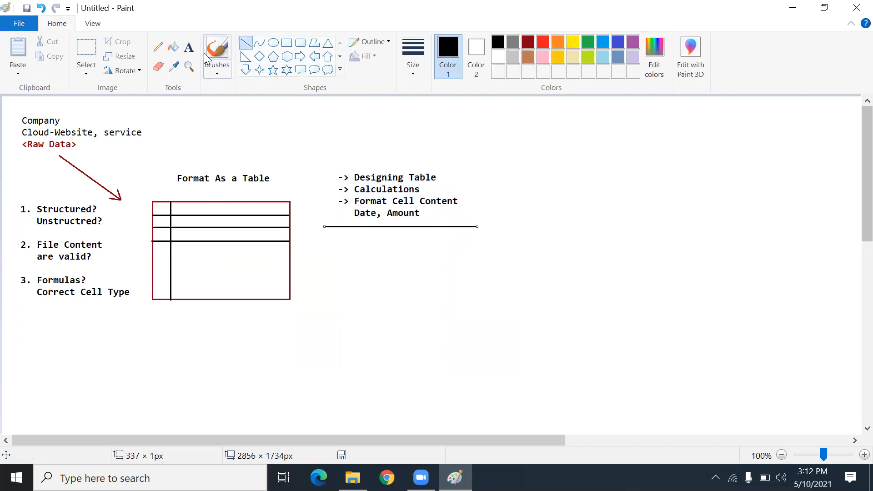
{"action": "left_click", "coordinate": [189, 47]}
{"action": "left_click", "coordinate": [345, 242]}
{"action": "type", "text": "Au"}
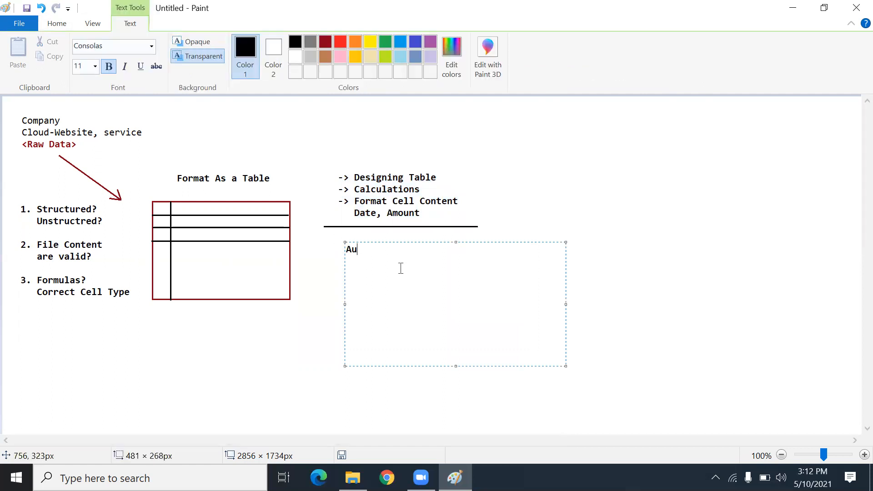
{"action": "type", "text": "tomate"}
{"action": "left_click", "coordinate": [271, 221]}
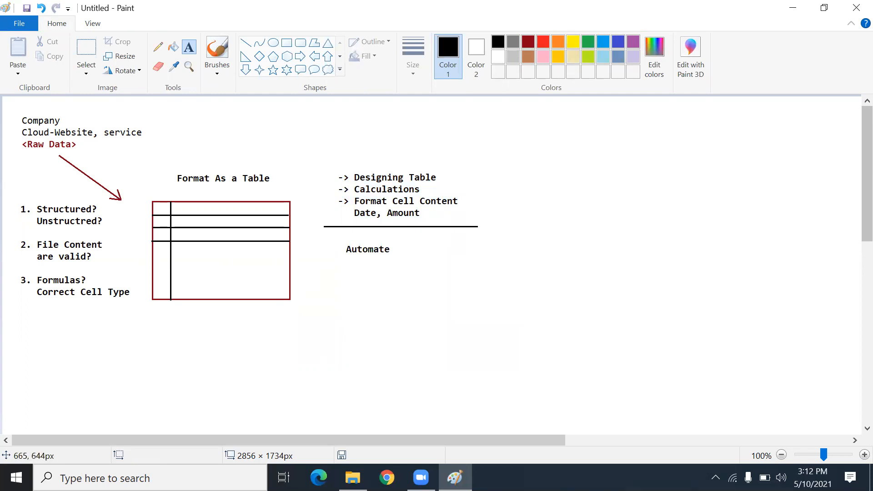
Step: Switch to File Explorer and open File1_FormatAsTable.xlsx in a maximized Excel window
{"action": "left_click", "coordinate": [352, 477]}
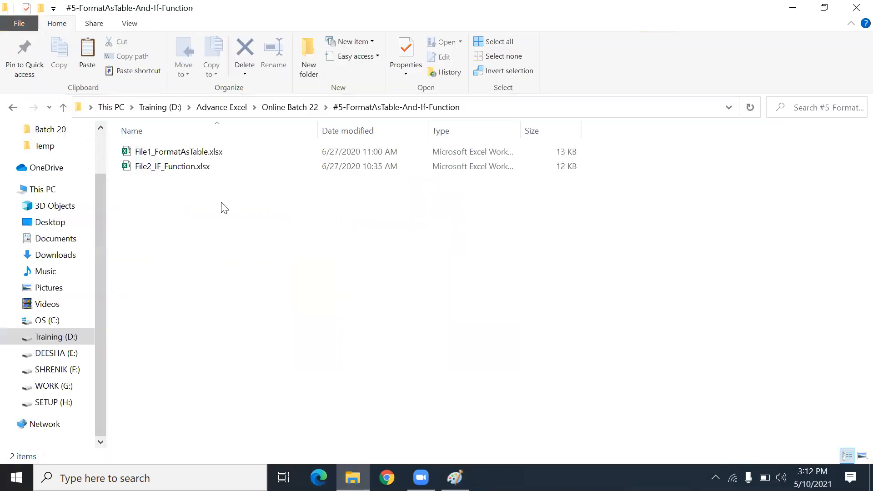
{"action": "double_click", "coordinate": [196, 152]}
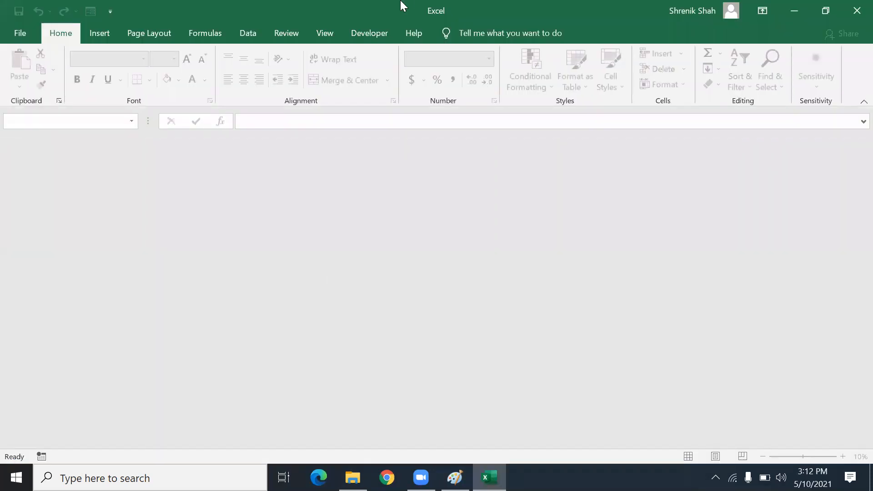
{"action": "double_click", "coordinate": [400, 6]}
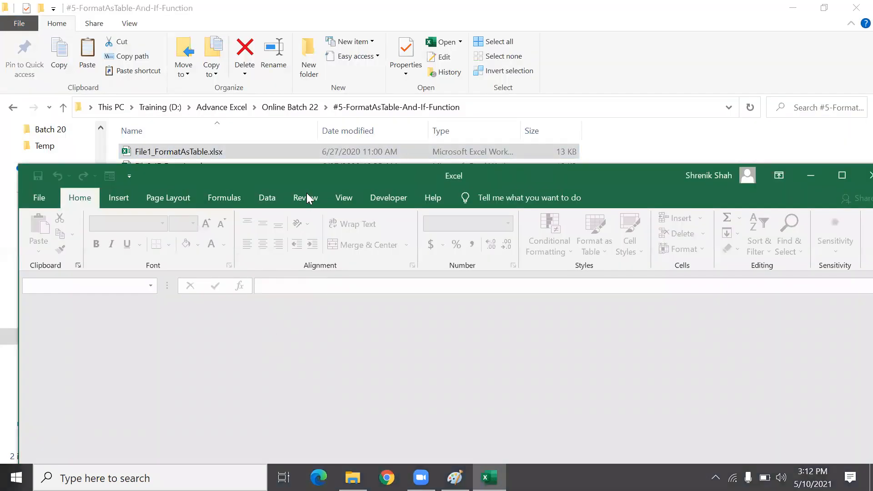
{"action": "double_click", "coordinate": [307, 172]}
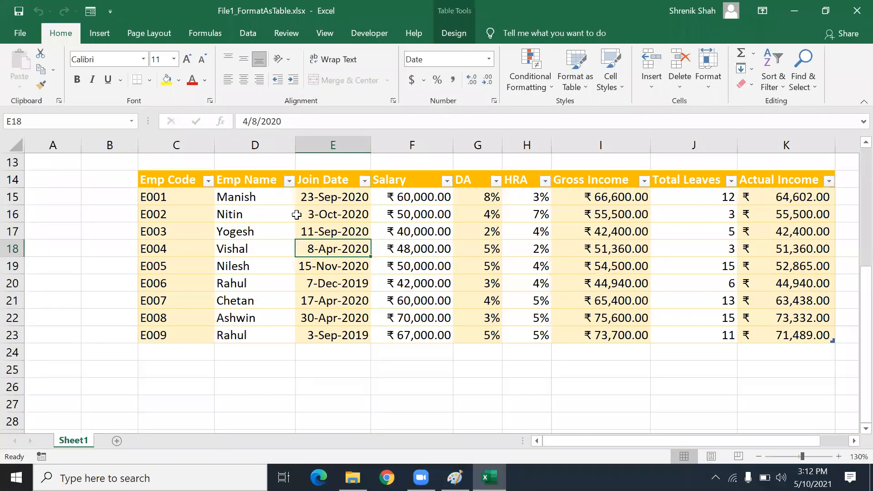
Step: Copy the Regular Excel Table with its heading, range C1:I10, and create a blank workbook in Excel
{"action": "scroll", "coordinate": [297, 214], "scroll_direction": "up", "scroll_amount": 4}
{"action": "left_click", "coordinate": [256, 163]}
{"action": "left_click_drag", "start_coordinate": [260, 189], "coordinate": [346, 302]}
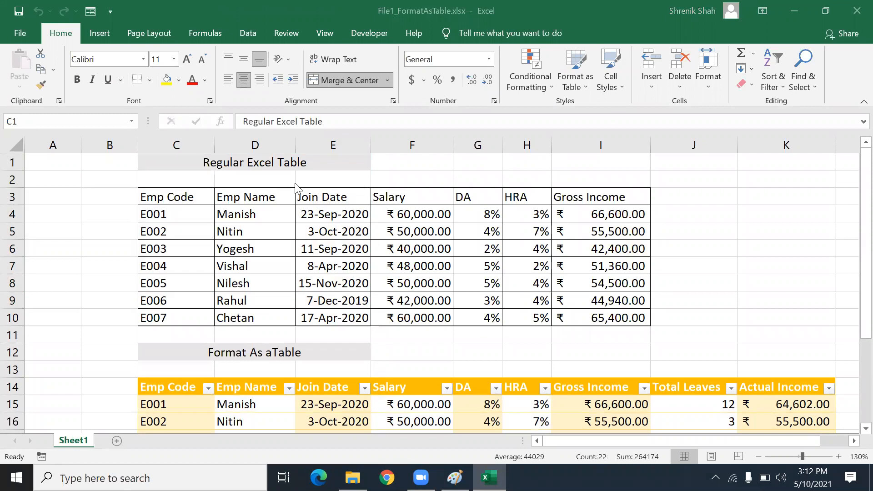
{"action": "left_click", "coordinate": [460, 330]}
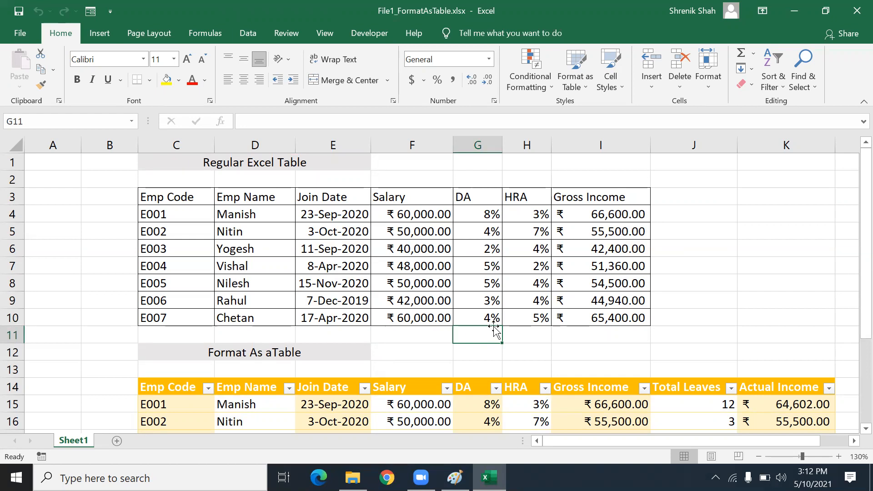
{"action": "left_click_drag", "start_coordinate": [175, 159], "coordinate": [613, 321]}
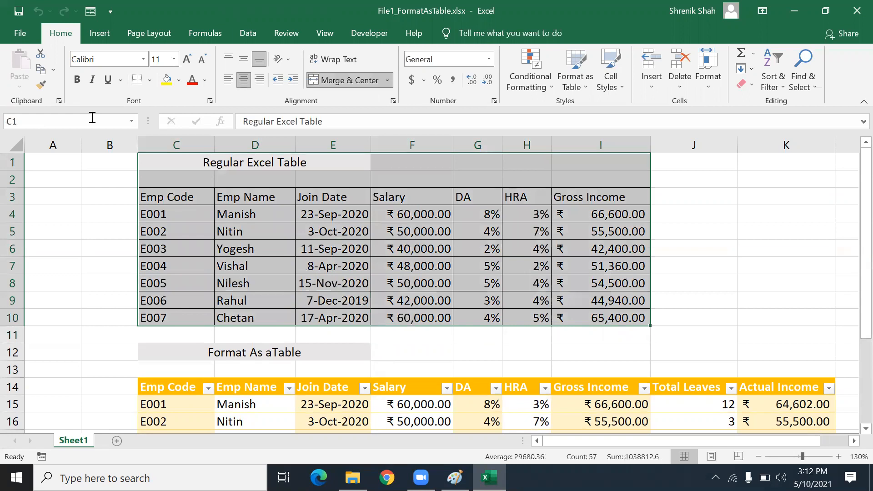
{"action": "left_click", "coordinate": [43, 70]}
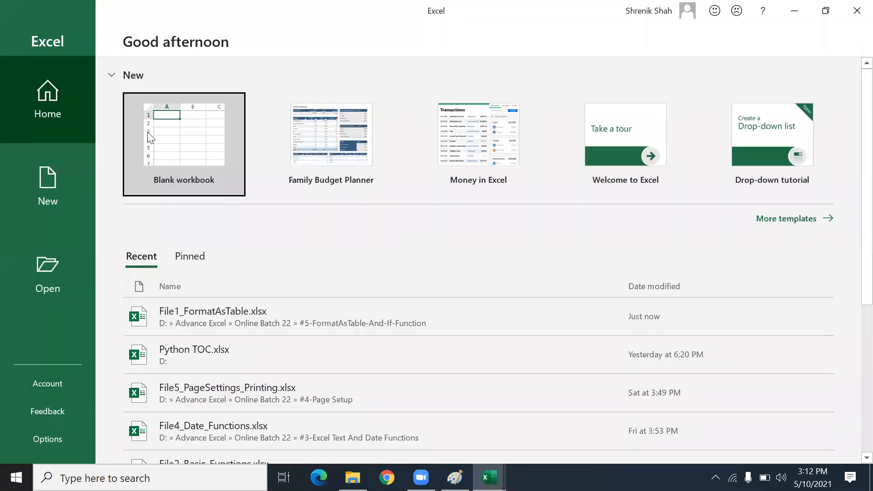
{"action": "left_click", "coordinate": [148, 132]}
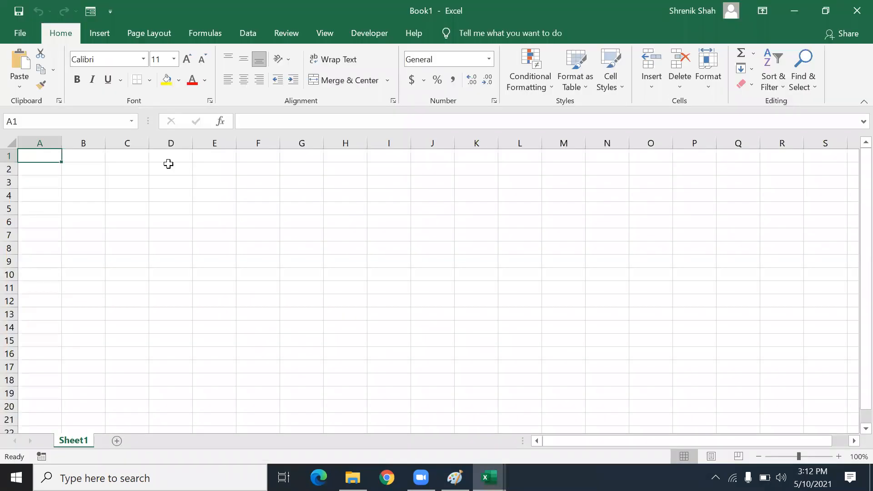
Step: Try a standard paste of the copied table at cell C1, inspect the Salary column and undo the paste
{"action": "left_click", "coordinate": [127, 158]}
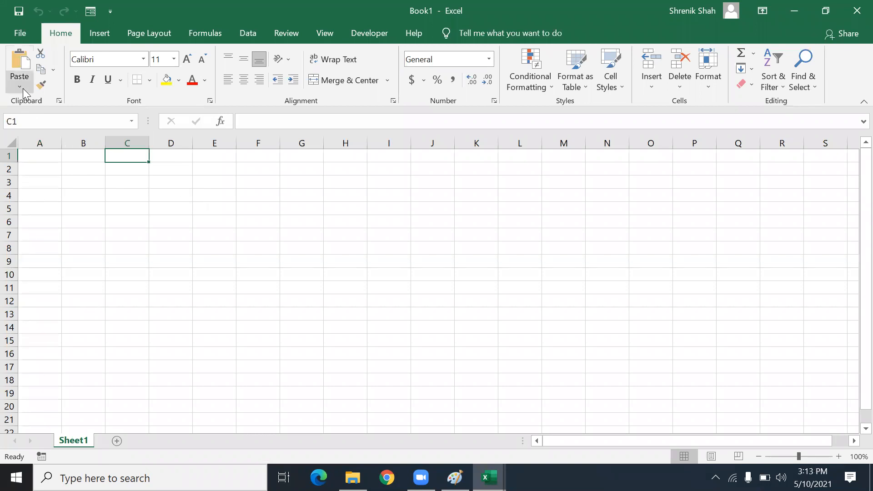
{"action": "left_click", "coordinate": [20, 66]}
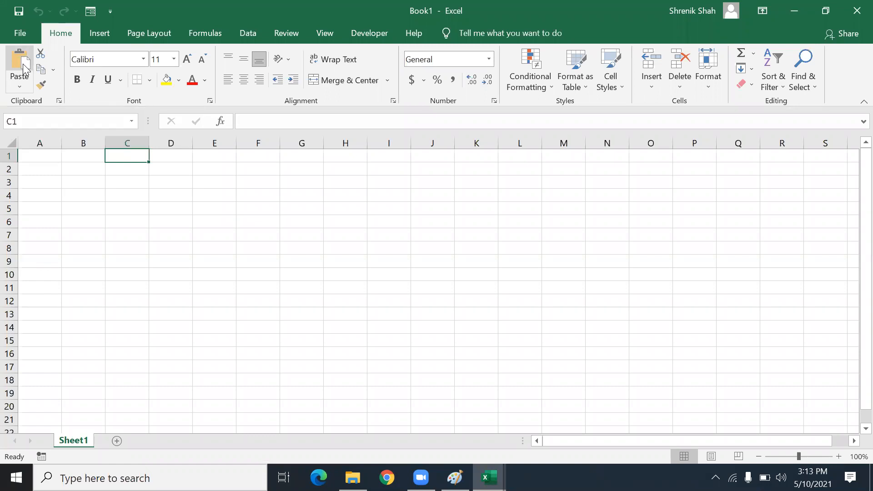
{"action": "left_click", "coordinate": [552, 171]}
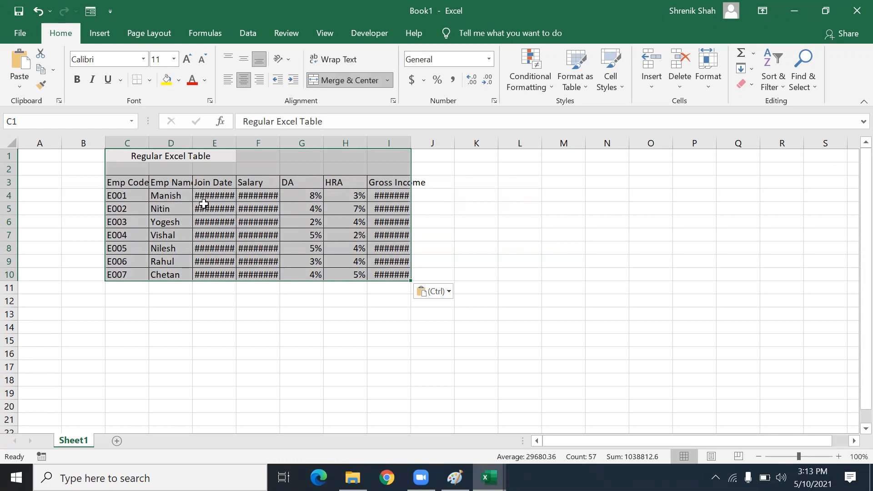
{"action": "left_click", "coordinate": [248, 189]}
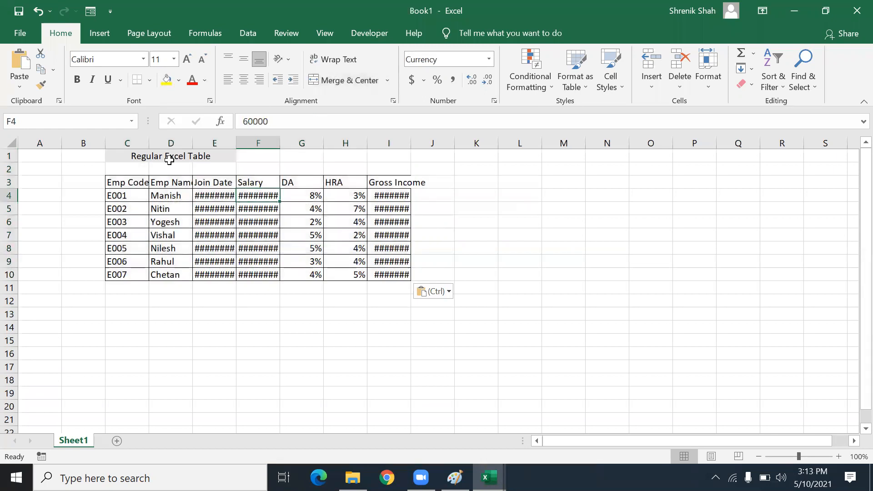
{"action": "left_click", "coordinate": [170, 159]}
{"action": "key", "text": "ctrl+z"}
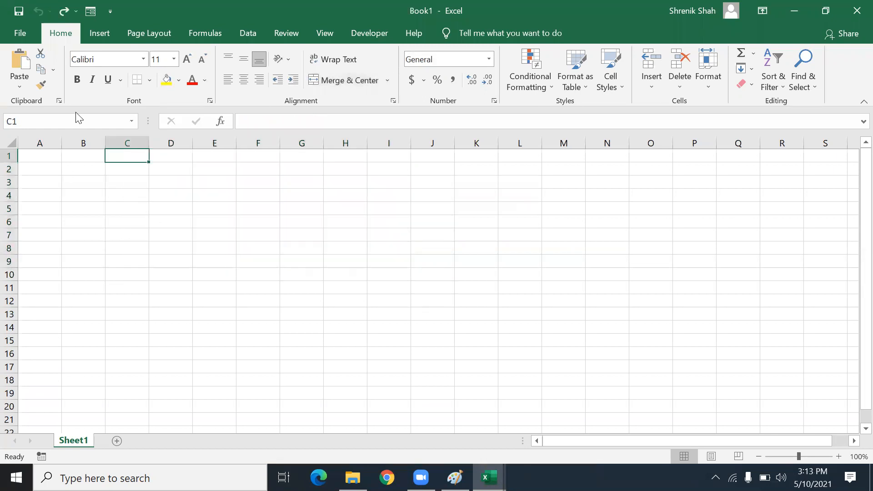
Step: Paste the copied table at cell C1 without its source formatting
{"action": "left_click", "coordinate": [23, 87]}
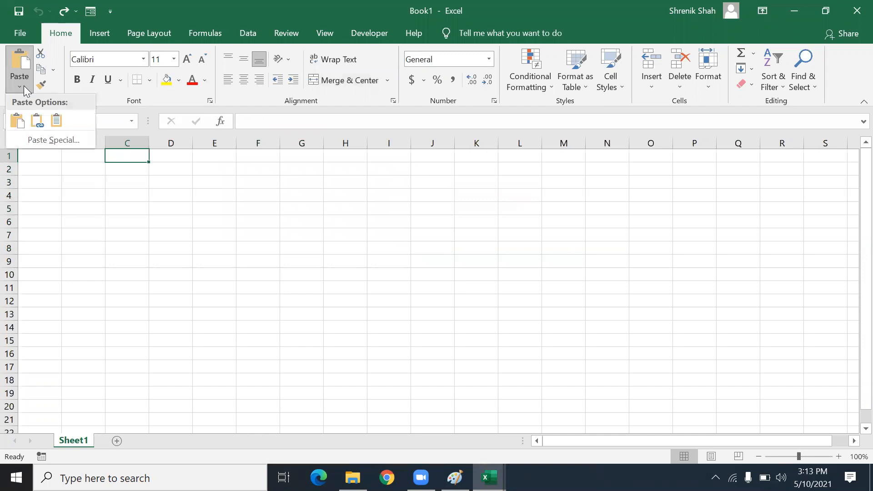
{"action": "left_click", "coordinate": [56, 122]}
{"action": "left_click", "coordinate": [387, 249]}
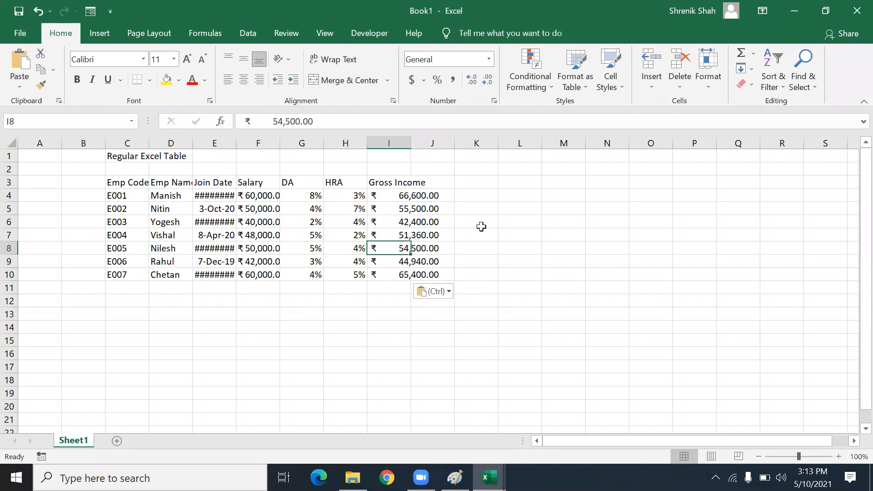
Step: Inspect the pasted Gross Income, HRA and DA cells in the new workbook for values or formulas
{"action": "left_click", "coordinate": [393, 195]}
{"action": "left_click", "coordinate": [432, 197]}
{"action": "left_click", "coordinate": [428, 219]}
{"action": "left_click", "coordinate": [430, 259]}
{"action": "left_click", "coordinate": [385, 198]}
{"action": "left_click", "coordinate": [385, 236]}
{"action": "left_click", "coordinate": [341, 195]}
{"action": "left_click", "coordinate": [345, 210]}
{"action": "left_click", "coordinate": [349, 249]}
{"action": "left_click", "coordinate": [309, 201]}
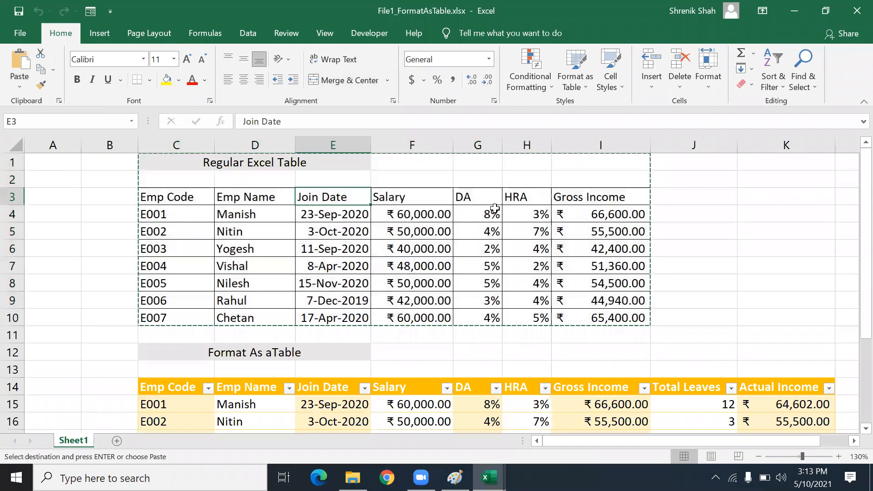
Step: Compare the Gross Income formula in File1_FormatAsTable.xlsx with the pasted Gross Income values in Book1
{"action": "key", "text": "Escape"}
{"action": "left_click", "coordinate": [482, 218]}
{"action": "left_click", "coordinate": [523, 218]}
{"action": "left_click", "coordinate": [562, 226]}
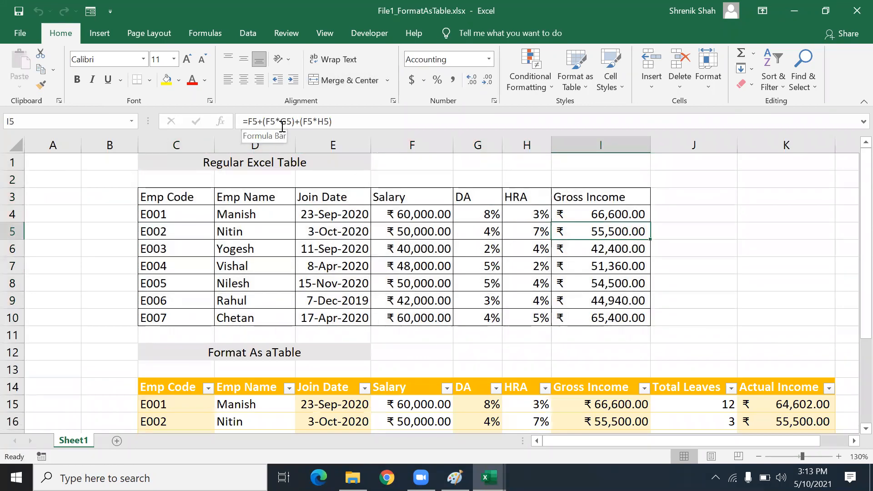
{"action": "key", "text": "alt+Tab"}
{"action": "left_click", "coordinate": [392, 194]}
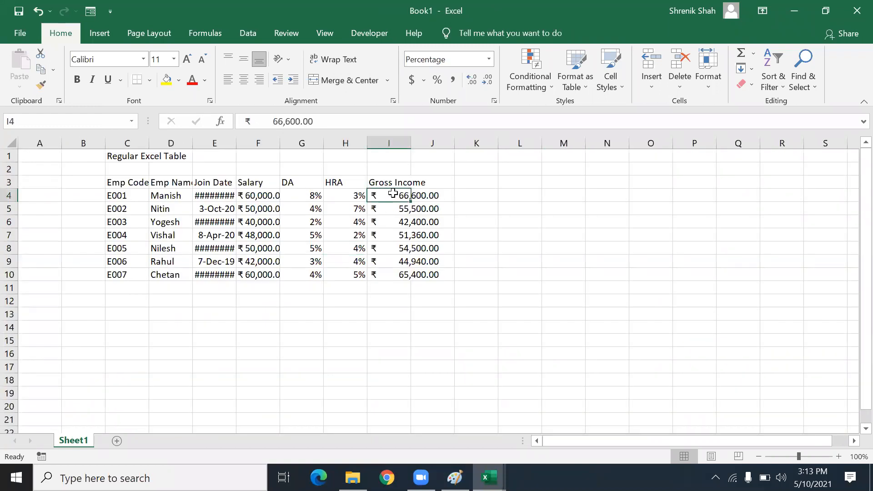
{"action": "left_click_drag", "start_coordinate": [260, 123], "coordinate": [313, 122]}
{"action": "left_click", "coordinate": [399, 221]}
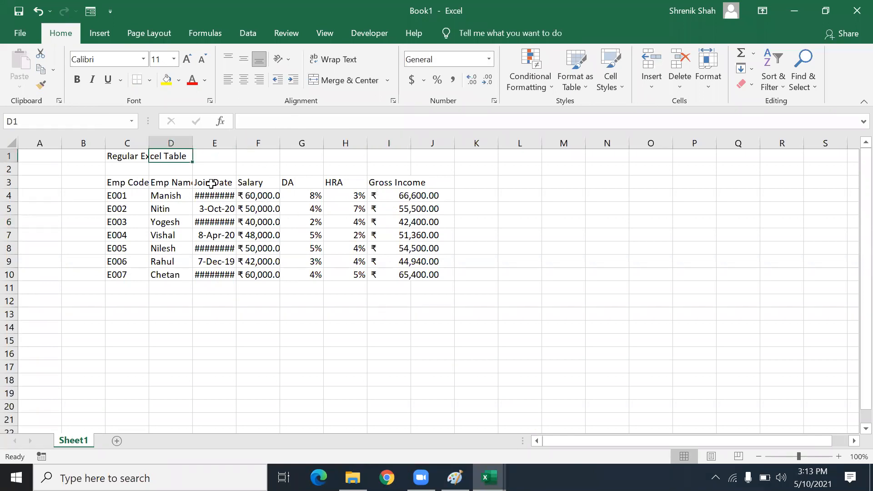
Step: Merge and center the heading "Regular Excel Table" across C1:D1 and give it a light grey fill
{"action": "left_click", "coordinate": [135, 154]}
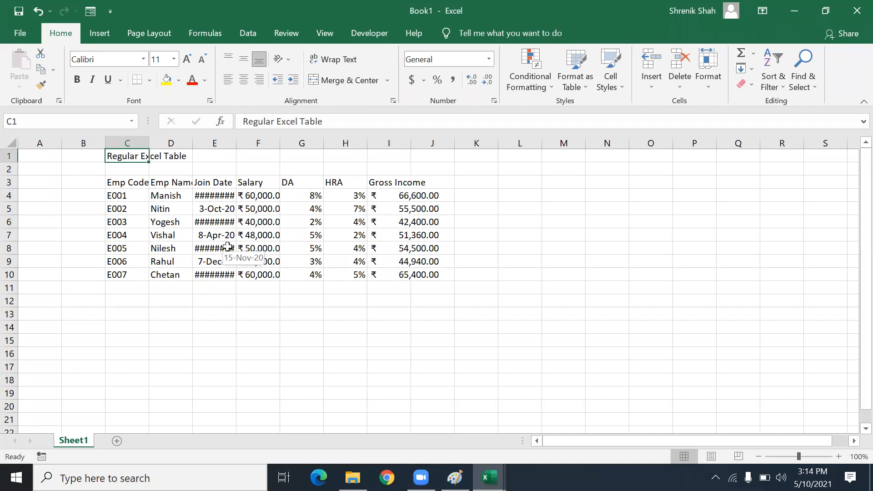
{"action": "left_click_drag", "start_coordinate": [134, 150], "coordinate": [182, 156]}
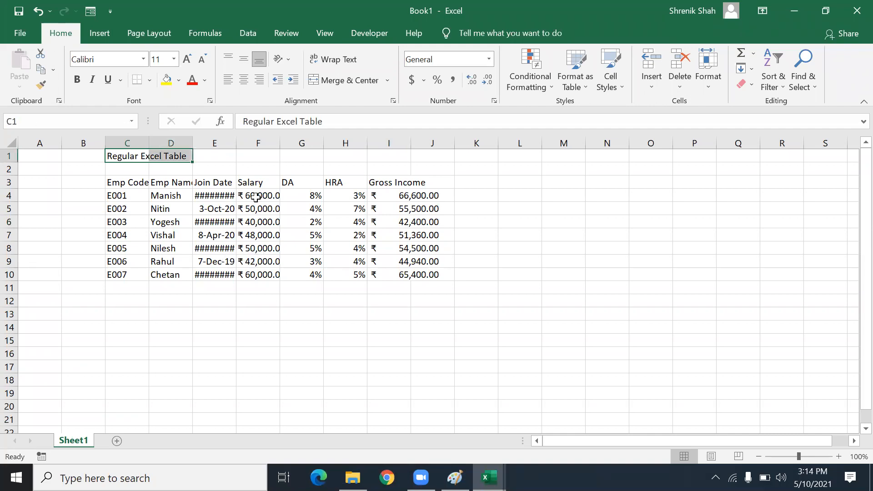
{"action": "scroll", "coordinate": [256, 197], "scroll_direction": "up", "scroll_amount": 2}
{"action": "left_click", "coordinate": [332, 80]}
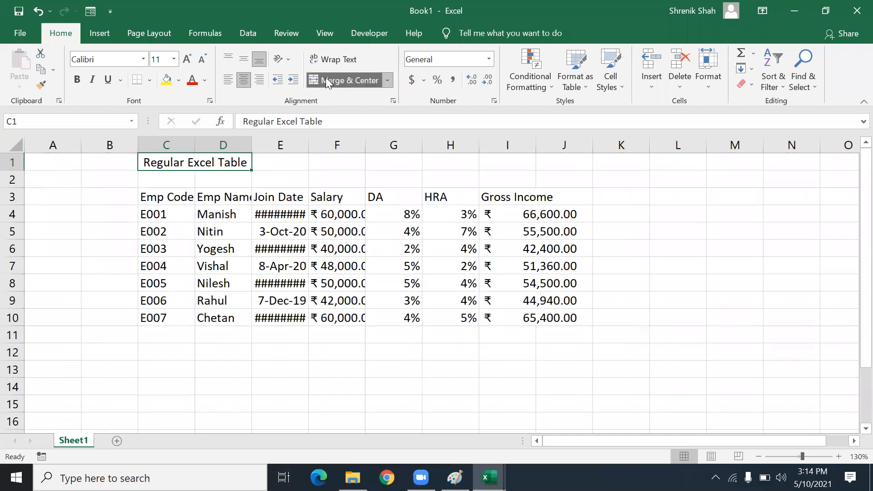
{"action": "left_click", "coordinate": [179, 81]}
{"action": "left_click", "coordinate": [195, 119]}
Step: Widen columns C through I so that all headers, dates and amounts fit
{"action": "left_click_drag", "start_coordinate": [195, 142], "coordinate": [204, 143]}
{"action": "left_click_drag", "start_coordinate": [261, 143], "coordinate": [387, 144]}
{"action": "left_click", "coordinate": [351, 142]}
{"action": "left_click_drag", "start_coordinate": [444, 142], "coordinate": [471, 141]}
{"action": "left_click_drag", "start_coordinate": [533, 143], "coordinate": [534, 142]}
{"action": "left_click_drag", "start_coordinate": [591, 142], "coordinate": [604, 142]}
{"action": "left_click_drag", "start_coordinate": [661, 144], "coordinate": [722, 148]}
Step: Remove the rupee symbol and leading spaces from the Gross Income values in I4:I6
{"action": "left_click", "coordinate": [630, 235]}
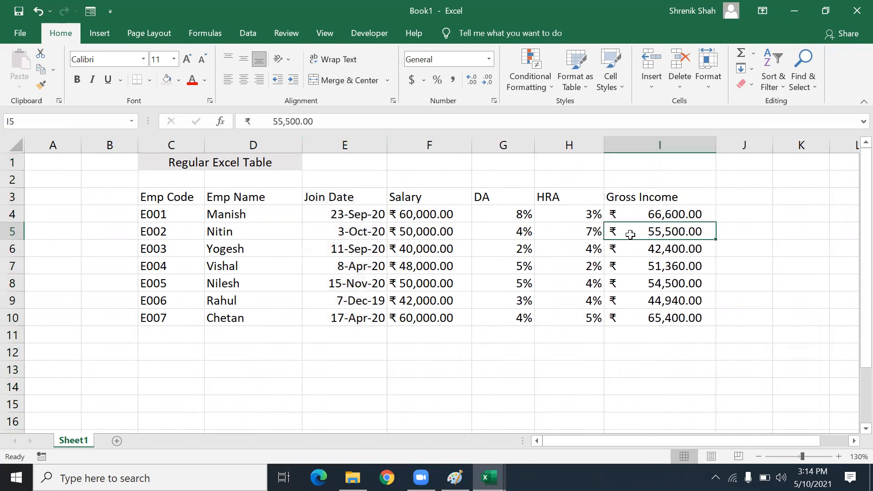
{"action": "double_click", "coordinate": [612, 213]}
{"action": "left_click_drag", "start_coordinate": [618, 214], "coordinate": [607, 214]}
{"action": "key", "text": "BackSpace"}
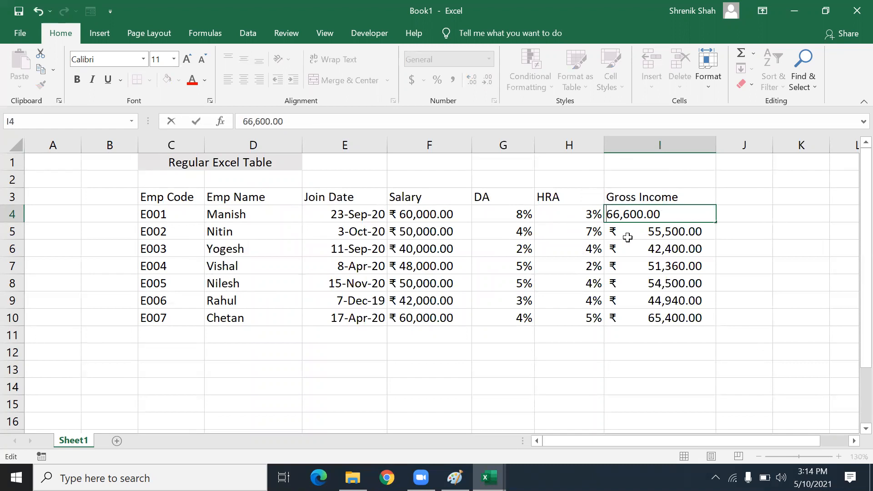
{"action": "double_click", "coordinate": [627, 237]}
{"action": "double_click", "coordinate": [643, 233]}
{"action": "left_click_drag", "start_coordinate": [652, 232], "coordinate": [557, 245]}
{"action": "key", "text": "BackSpace"}
{"action": "double_click", "coordinate": [646, 246]}
{"action": "key", "text": "BackSpace"}
Step: Strip the rupee symbol and leading spaces from the remaining Gross Income values in I7:I10
{"action": "double_click", "coordinate": [645, 266]}
{"action": "left_click_drag", "start_coordinate": [645, 266], "coordinate": [562, 256]}
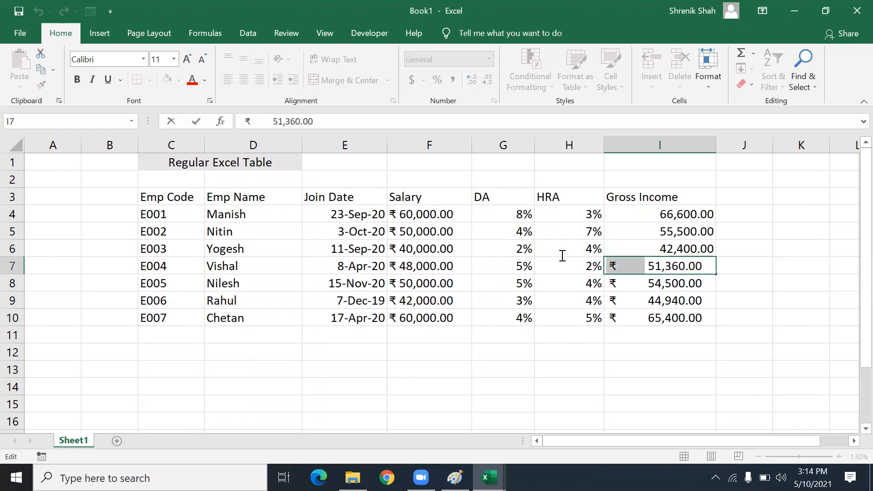
{"action": "key", "text": "BackSpace"}
{"action": "left_click", "coordinate": [645, 283]}
{"action": "double_click", "coordinate": [644, 284]}
{"action": "left_click_drag", "start_coordinate": [644, 284], "coordinate": [554, 273]}
{"action": "key", "text": "BackSpace"}
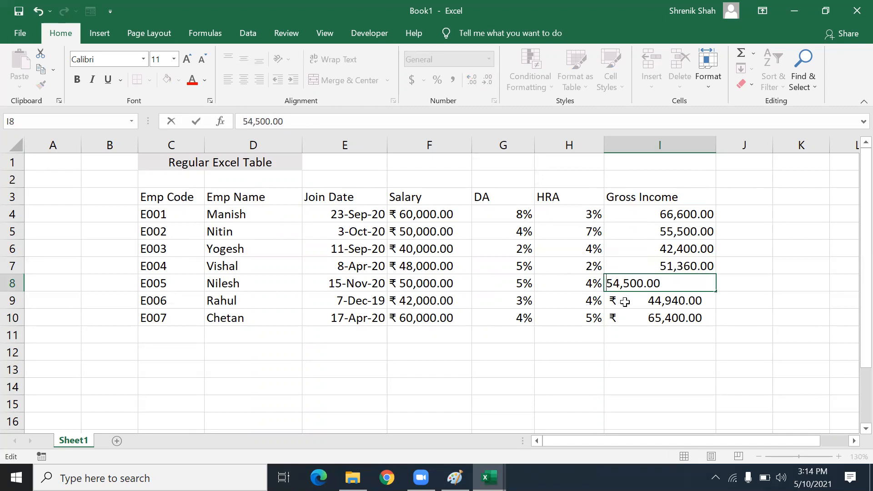
{"action": "left_click", "coordinate": [625, 302]}
{"action": "double_click", "coordinate": [644, 302]}
{"action": "left_click_drag", "start_coordinate": [616, 298], "coordinate": [571, 291]}
{"action": "key", "text": "BackSpace"}
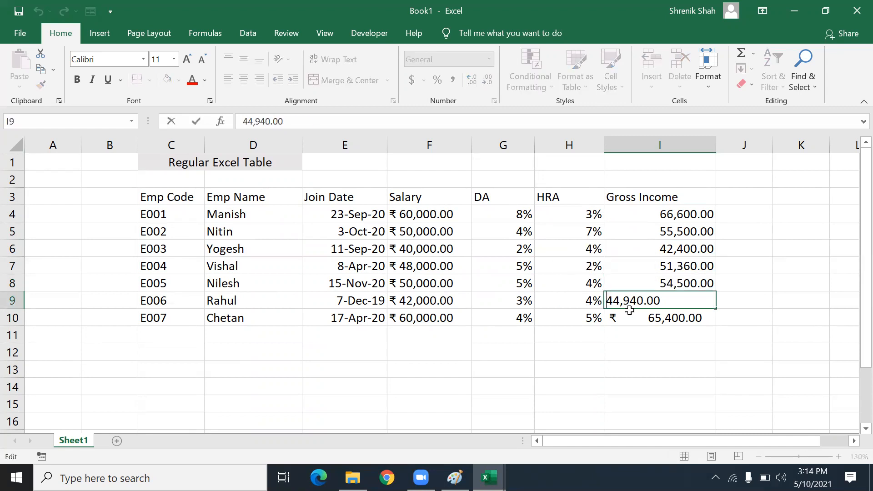
{"action": "left_click", "coordinate": [637, 314]}
{"action": "double_click", "coordinate": [646, 316]}
{"action": "left_click_drag", "start_coordinate": [646, 316], "coordinate": [554, 304]}
{"action": "key", "text": "BackSpace"}
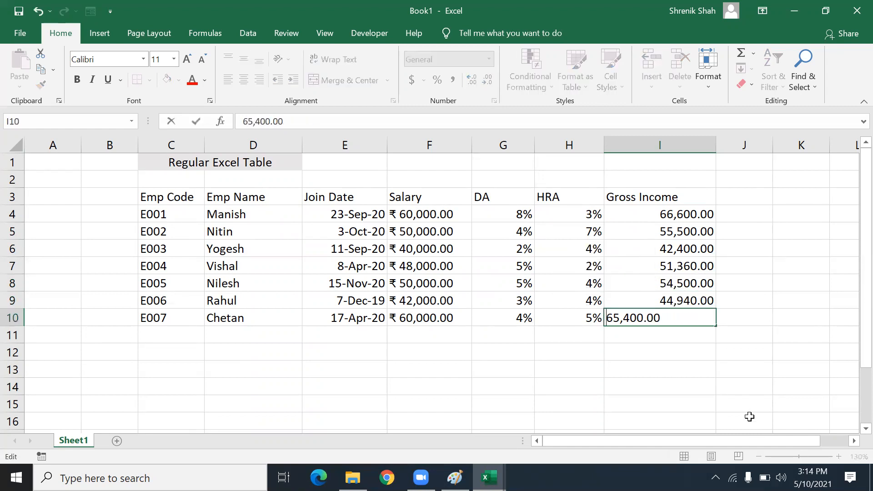
Step: Clear all Gross Income values in I4:I10
{"action": "left_click_drag", "start_coordinate": [746, 405], "coordinate": [746, 387]}
{"action": "left_click_drag", "start_coordinate": [621, 224], "coordinate": [635, 347]}
{"action": "key", "text": "Delete"}
Step: Check the number formats of the DA, HRA and Salary columns
{"action": "left_click", "coordinate": [632, 218]}
{"action": "left_click", "coordinate": [543, 218]}
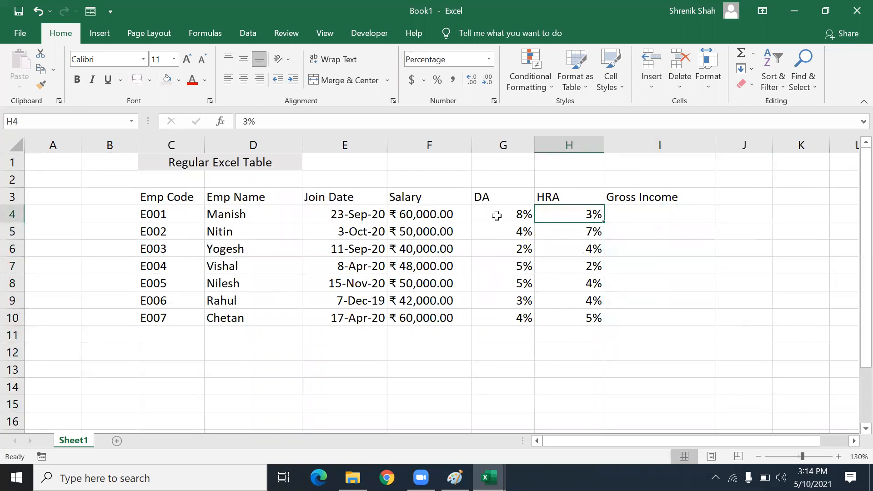
{"action": "left_click", "coordinate": [497, 217]}
{"action": "left_click", "coordinate": [513, 264]}
{"action": "left_click", "coordinate": [522, 302]}
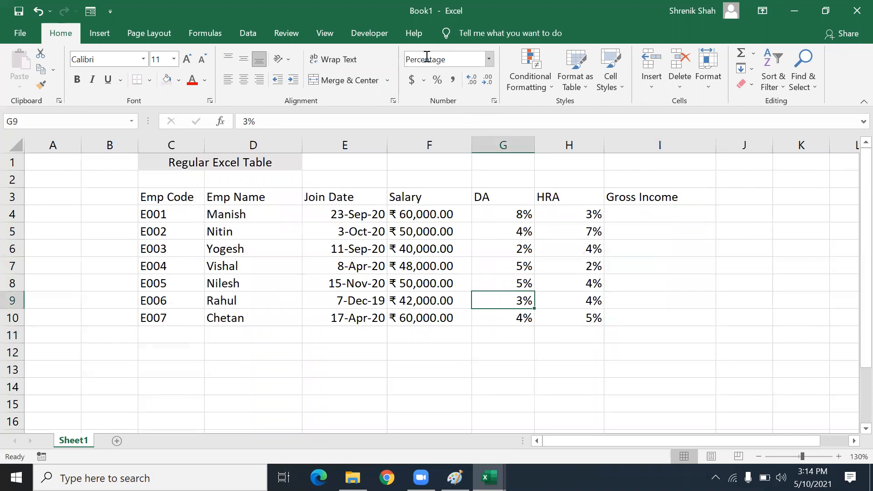
{"action": "left_click", "coordinate": [554, 215]}
{"action": "left_click", "coordinate": [551, 284]}
{"action": "left_click", "coordinate": [403, 219]}
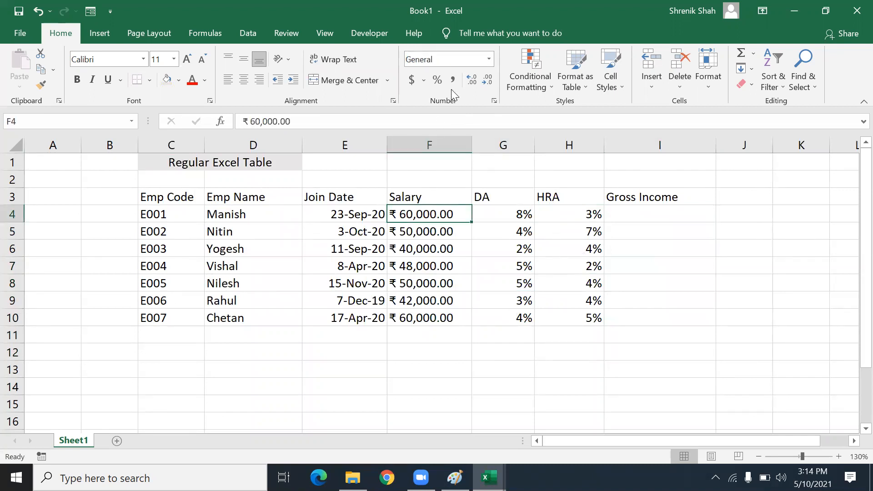
Step: Remove the rupee symbol in front of the Salary values in F4:F6, leaving plain numbers
{"action": "double_click", "coordinate": [405, 214]}
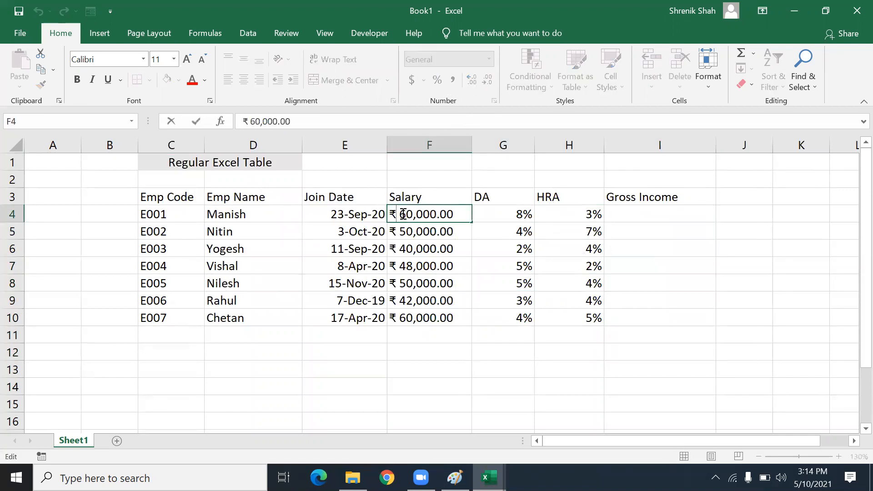
{"action": "left_click_drag", "start_coordinate": [388, 214], "coordinate": [399, 214]}
{"action": "key", "text": "Delete"}
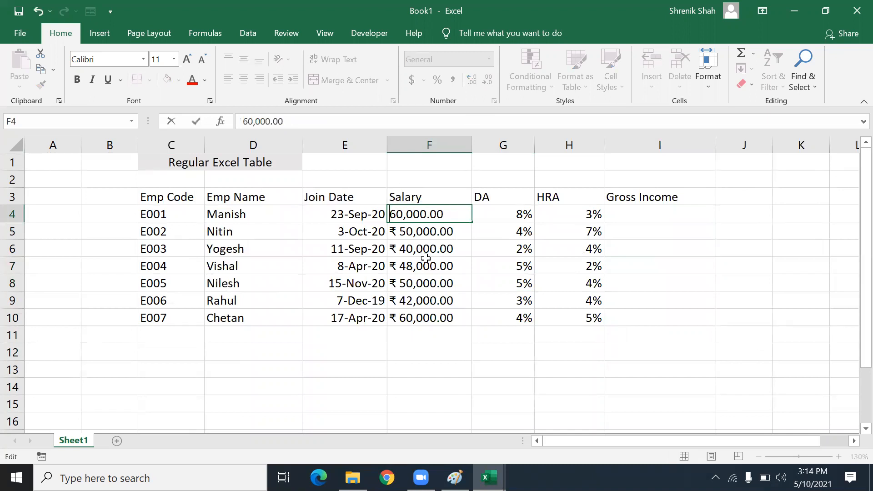
{"action": "key", "text": "Return"}
{"action": "double_click", "coordinate": [395, 232]}
{"action": "key", "text": "Delete"}
{"action": "left_click_drag", "start_coordinate": [388, 231], "coordinate": [380, 283]}
{"action": "key", "text": "Return"}
{"action": "double_click", "coordinate": [405, 250]}
{"action": "key", "text": "Delete"}
{"action": "key", "text": "Return"}
Step: Remove the rupee symbol in front of the remaining Salary values in F7:F10
{"action": "double_click", "coordinate": [399, 267]}
{"action": "key", "text": "Delete"}
{"action": "key", "text": "Return"}
{"action": "double_click", "coordinate": [395, 283]}
{"action": "key", "text": "Delete"}
{"action": "key", "text": "Return"}
{"action": "double_click", "coordinate": [399, 300]}
{"action": "key", "text": "Delete"}
{"action": "left_click_drag", "start_coordinate": [390, 300], "coordinate": [386, 317]}
{"action": "key", "text": "Return"}
{"action": "double_click", "coordinate": [392, 318]}
{"action": "key", "text": "Delete"}
{"action": "left_click", "coordinate": [395, 344]}
Step: Format the Salary values F4:F10 as Currency with 2 decimal places and the ₹ English (India) symbol
{"action": "left_click_drag", "start_coordinate": [425, 214], "coordinate": [425, 316]}
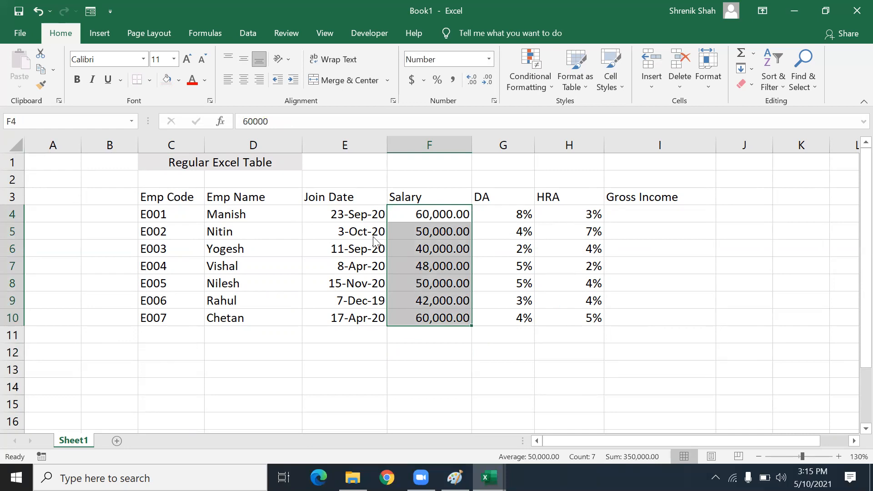
{"action": "key", "text": "ctrl+1"}
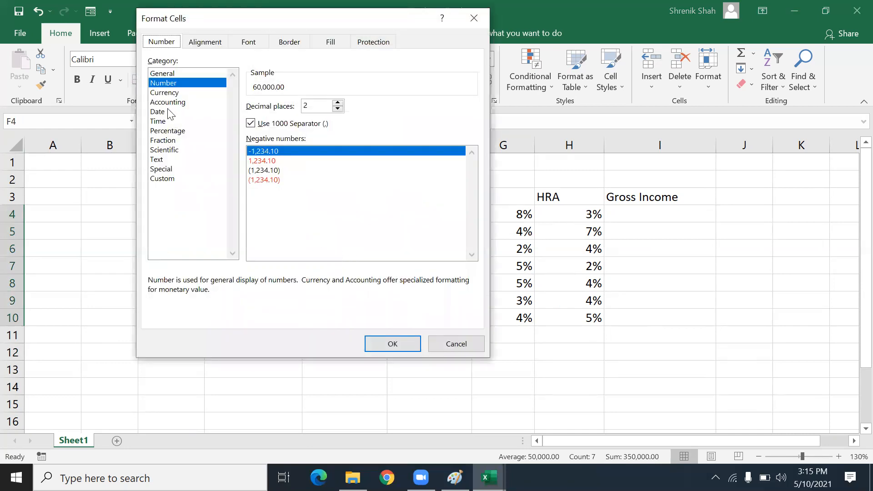
{"action": "left_click", "coordinate": [165, 93]}
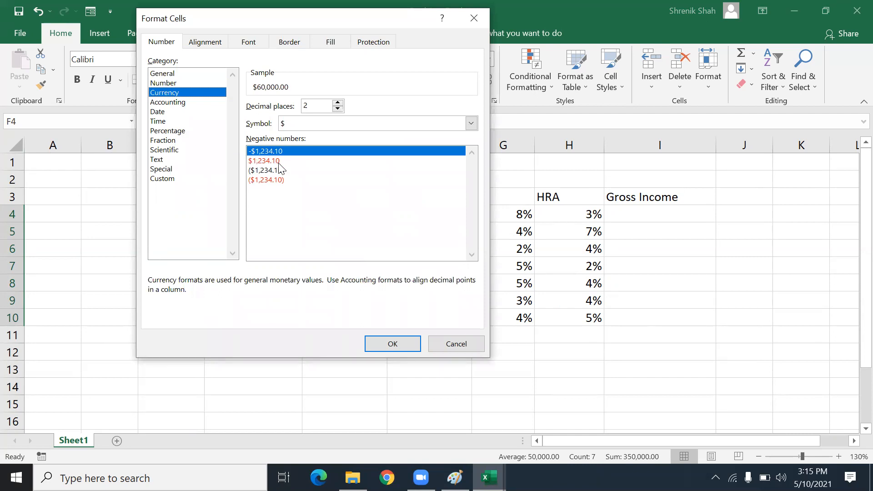
{"action": "left_click", "coordinate": [297, 126]}
{"action": "left_click_drag", "start_coordinate": [471, 139], "coordinate": [468, 186]}
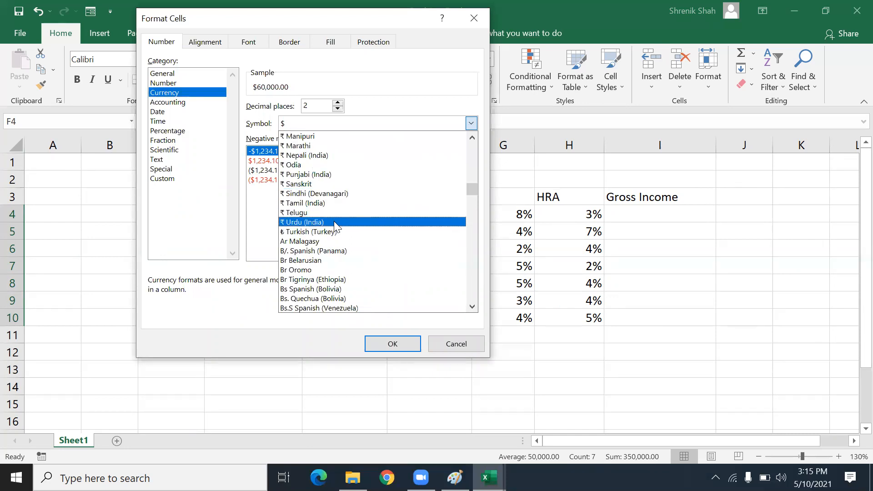
{"action": "scroll", "coordinate": [320, 174], "scroll_direction": "up", "scroll_amount": 2}
{"action": "scroll", "coordinate": [320, 174], "scroll_direction": "up", "scroll_amount": 2}
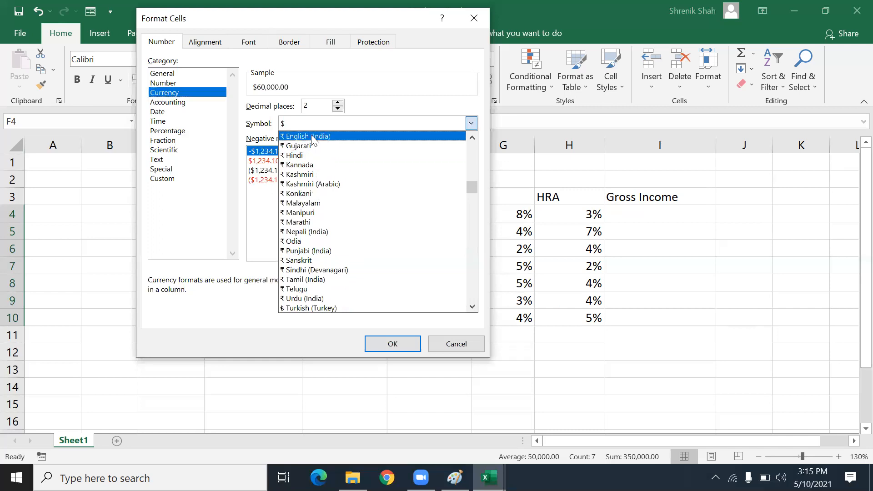
{"action": "left_click", "coordinate": [312, 137]}
{"action": "left_click", "coordinate": [388, 342]}
Step: Enter the Gross Income formula =(F4*G4)+(F4*H4)+F4 in I4 and fill it down to I10
{"action": "left_click", "coordinate": [644, 218]}
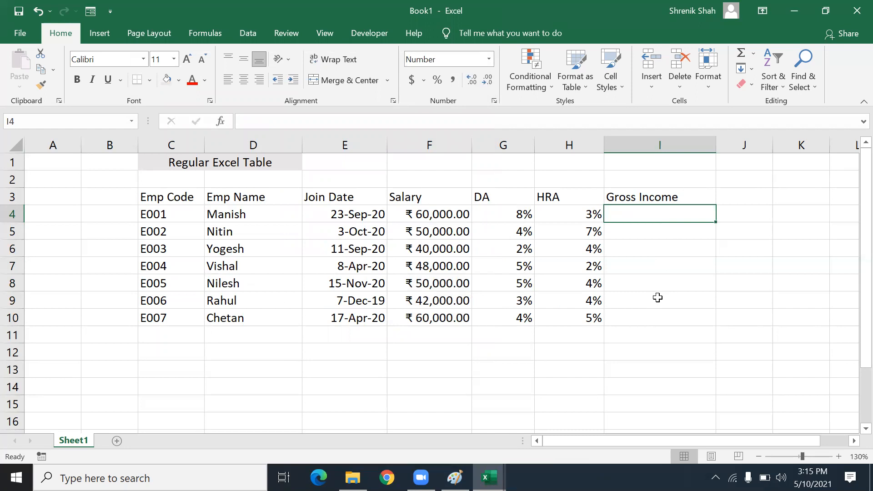
{"action": "type", "text": "="}
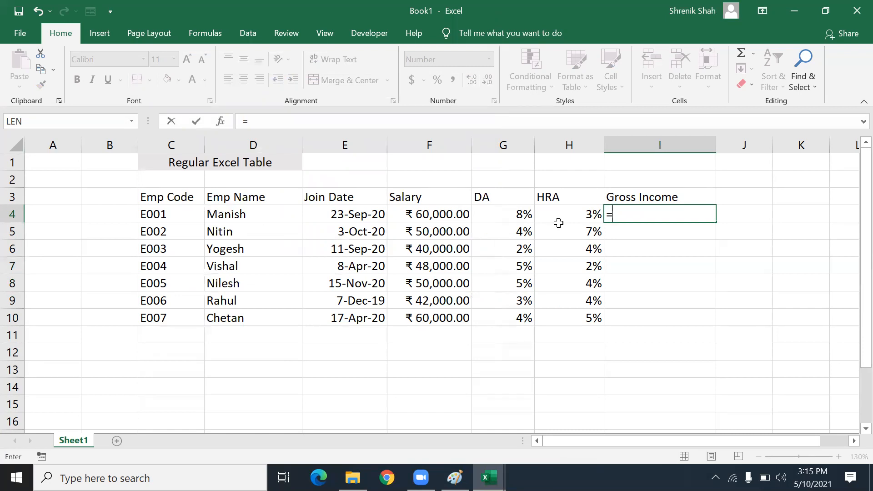
{"action": "type", "text": "("}
{"action": "left_click", "coordinate": [419, 216]}
{"action": "type", "text": "*"}
{"action": "left_click", "coordinate": [502, 209]}
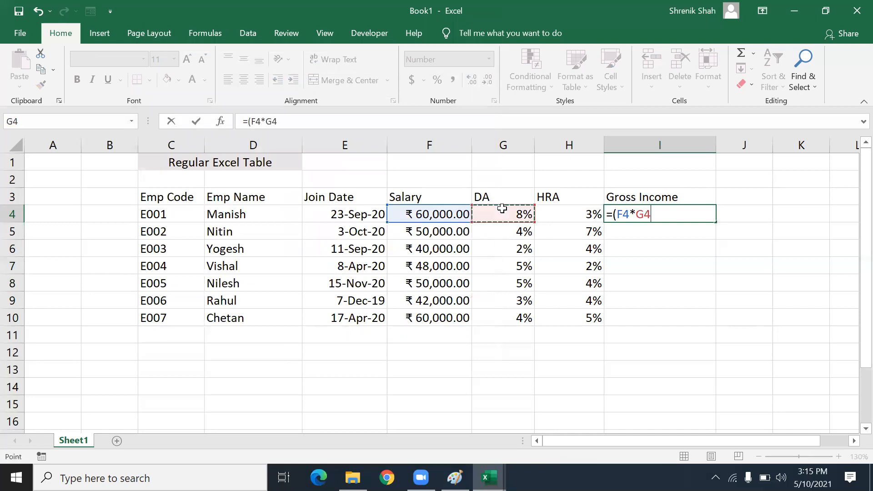
{"action": "type", "text": ")+("}
{"action": "left_click", "coordinate": [432, 210]}
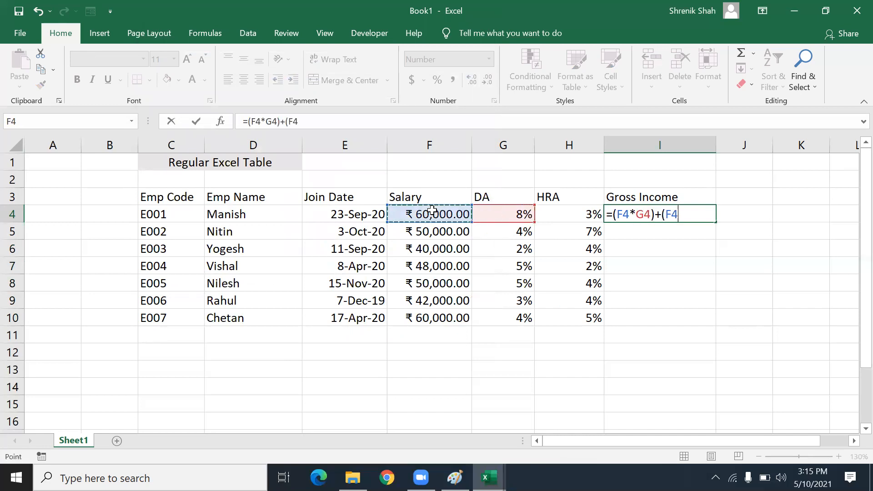
{"action": "type", "text": "*"}
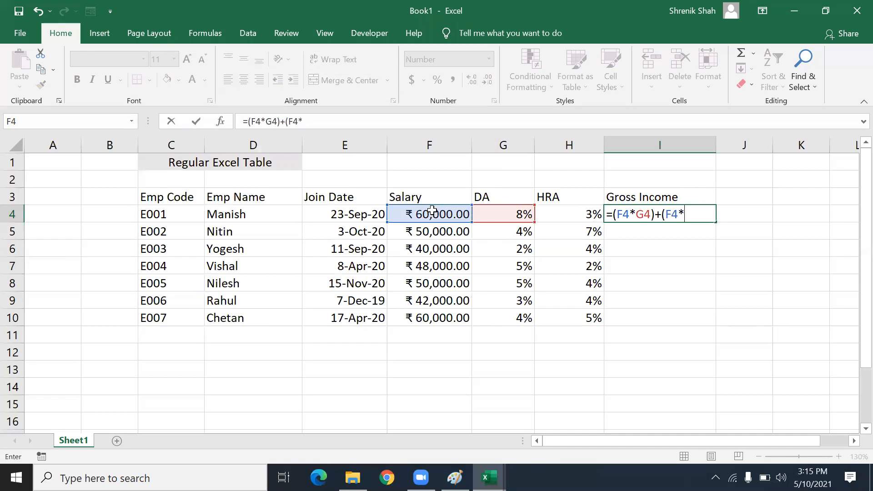
{"action": "left_click", "coordinate": [550, 210]}
{"action": "type", "text": ")+"}
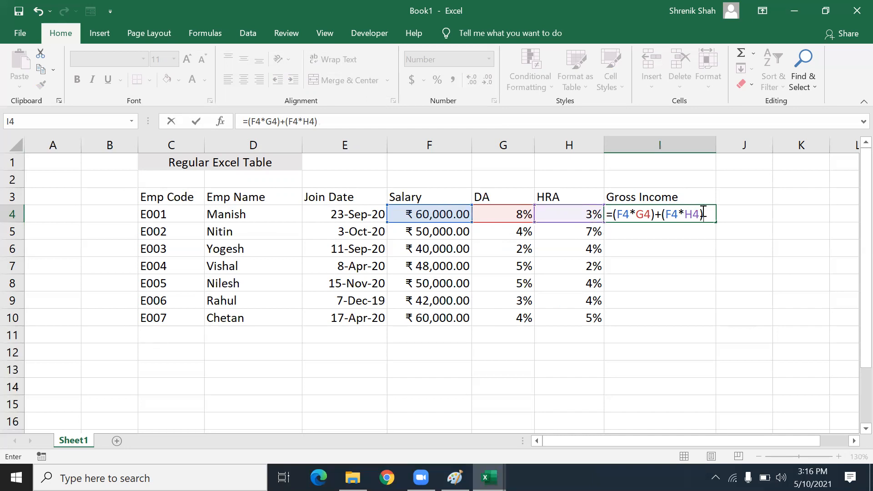
{"action": "left_click", "coordinate": [433, 212]}
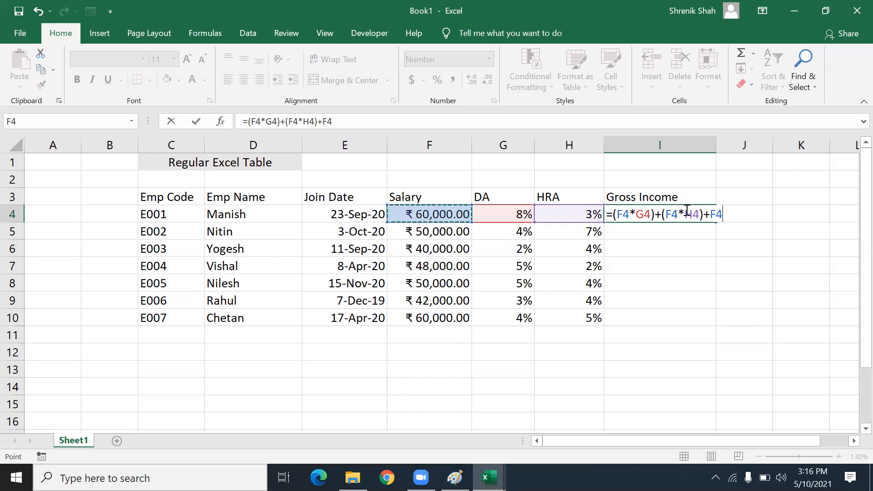
{"action": "key", "text": "Return"}
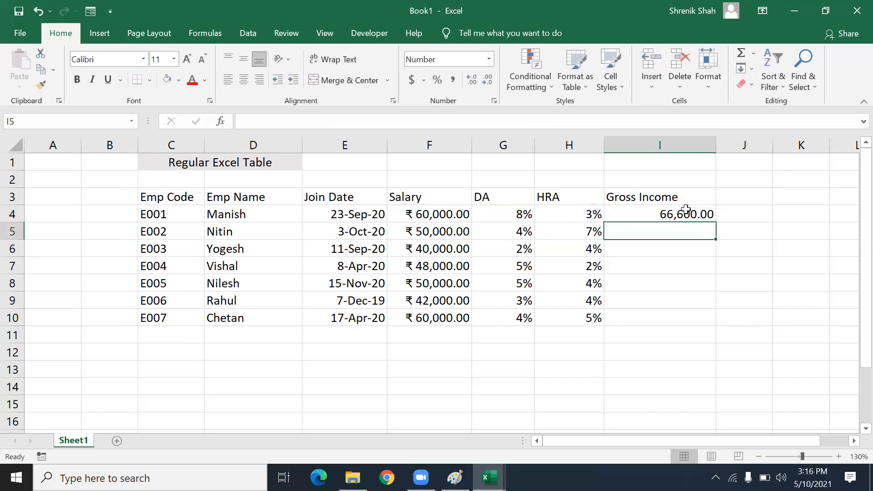
{"action": "left_click", "coordinate": [685, 211]}
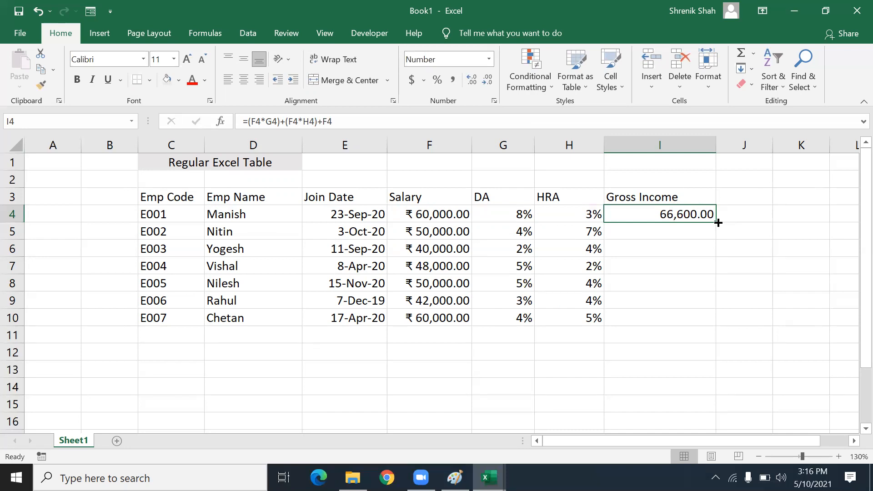
{"action": "left_click_drag", "start_coordinate": [718, 223], "coordinate": [710, 325]}
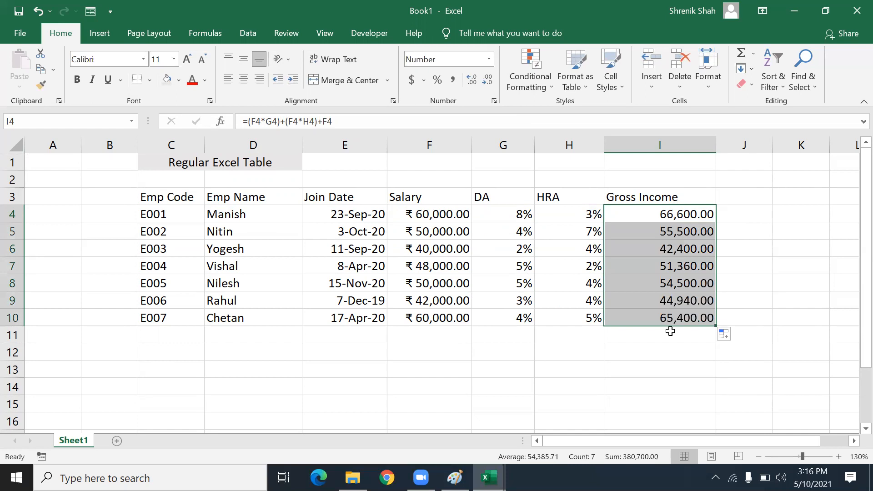
Step: Apply All Borders to the employee table in C3:I10
{"action": "left_click_drag", "start_coordinate": [167, 200], "coordinate": [640, 316]}
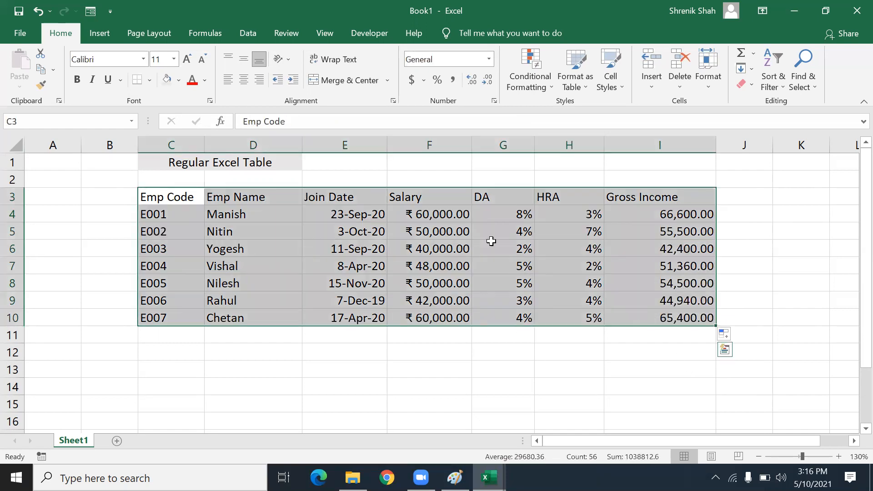
{"action": "left_click", "coordinate": [151, 84]}
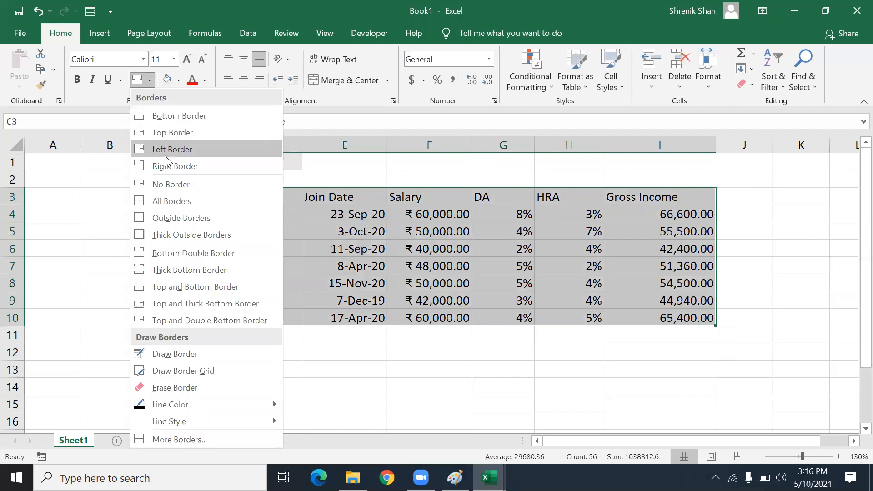
{"action": "left_click", "coordinate": [164, 200]}
{"action": "left_click", "coordinate": [439, 282]}
Step: Make the header row C3:I3 bold
{"action": "left_click_drag", "start_coordinate": [177, 196], "coordinate": [620, 194]}
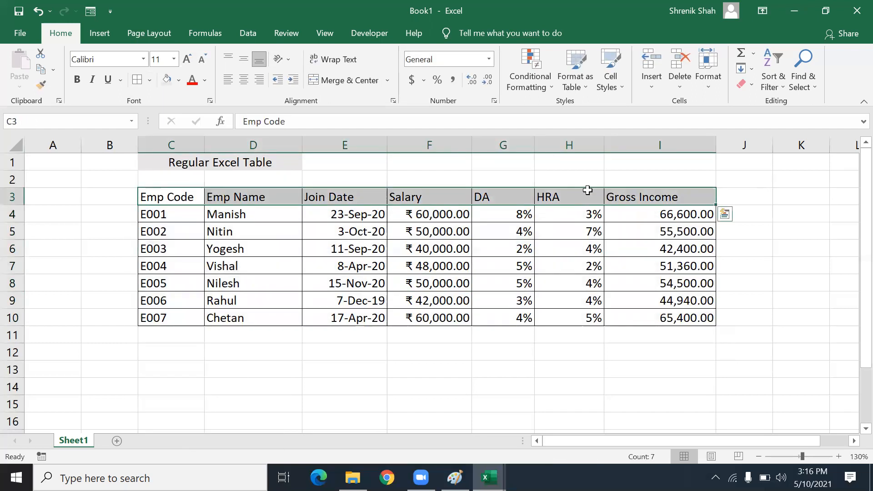
{"action": "key", "text": "ctrl+b"}
{"action": "key", "text": "ctrl+q"}
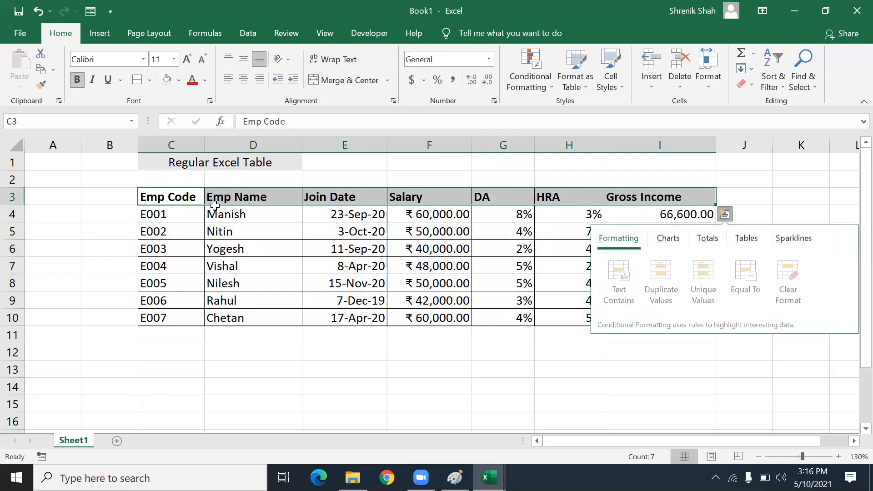
Step: Fill the alternate data rows 4, 6, 8 and 10 of the table, columns C to I, with light blue
{"action": "left_click", "coordinate": [189, 214]}
{"action": "left_click", "coordinate": [687, 215], "text": "shift"}
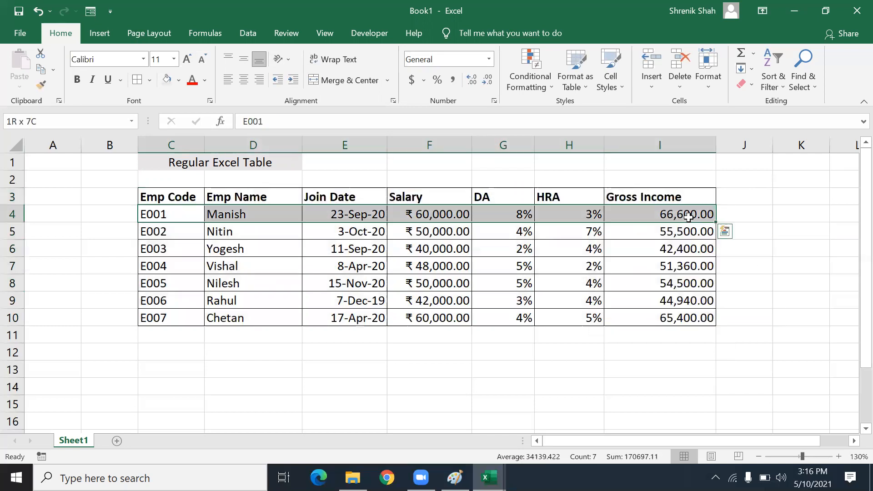
{"action": "left_click_drag", "start_coordinate": [184, 250], "coordinate": [664, 251]}
{"action": "left_click_drag", "start_coordinate": [191, 282], "coordinate": [662, 277]}
{"action": "left_click_drag", "start_coordinate": [187, 316], "coordinate": [658, 317]}
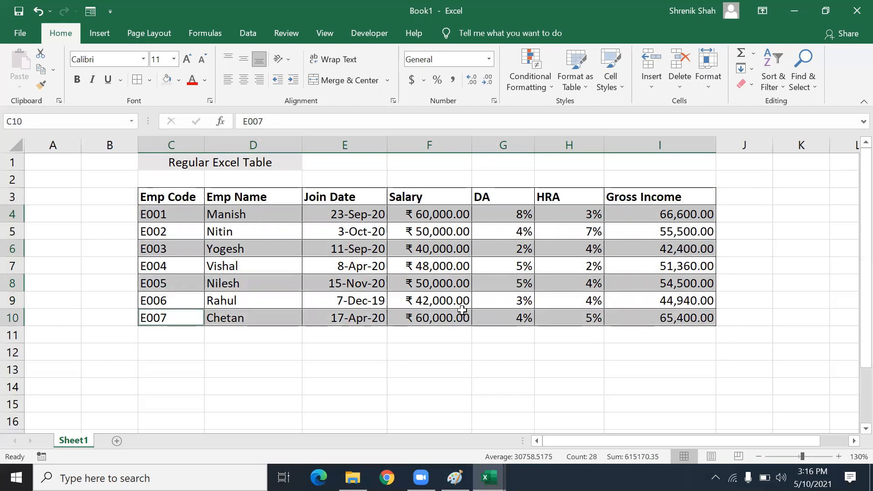
{"action": "left_click", "coordinate": [180, 85]}
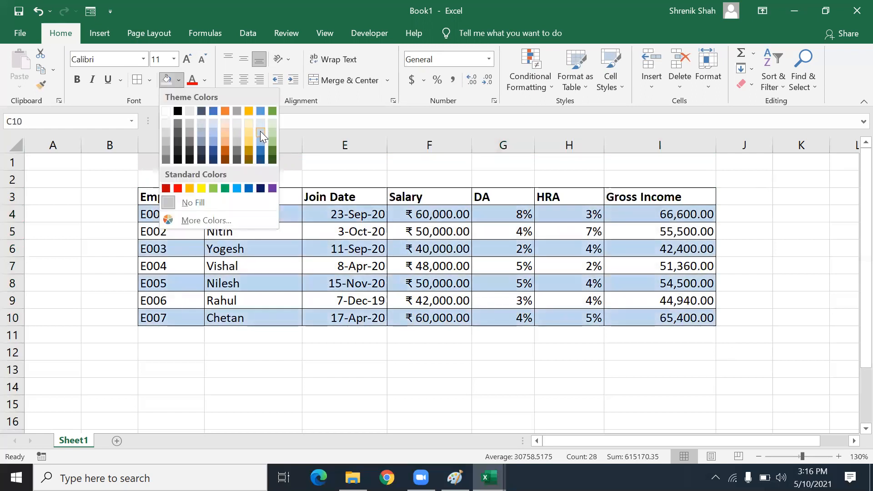
{"action": "left_click", "coordinate": [260, 131]}
{"action": "left_click", "coordinate": [501, 290]}
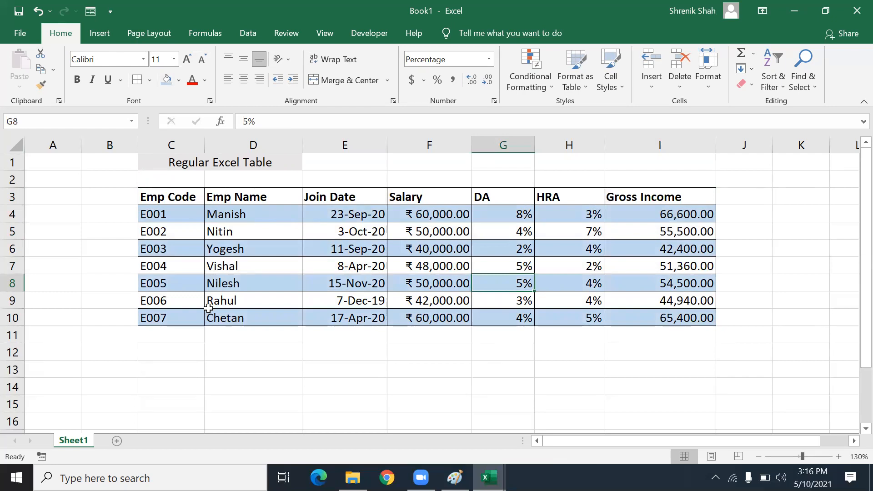
Step: Start a new record below the table, entering the next sequential employee code in C11 and the employee's name in D11
{"action": "left_click", "coordinate": [194, 333]}
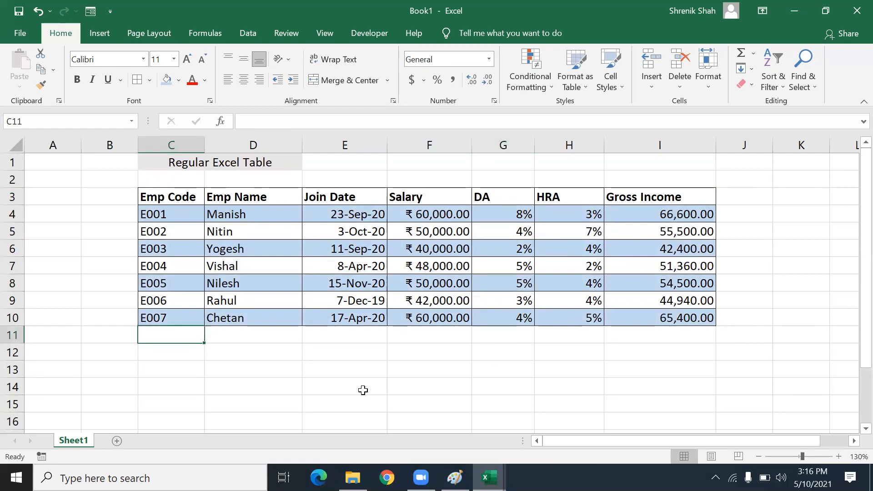
{"action": "type", "text": "E008"}
{"action": "key", "text": "Tab"}
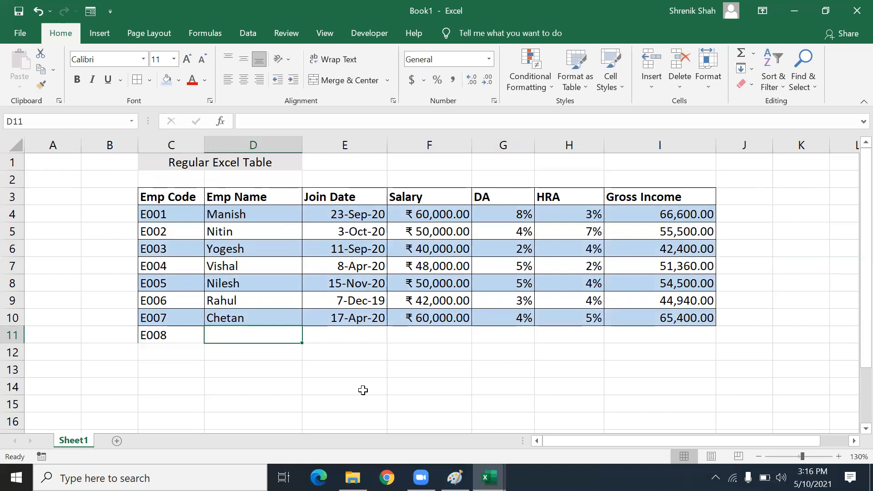
{"action": "type", "text": "Dinesh"}
{"action": "key", "text": "Tab"}
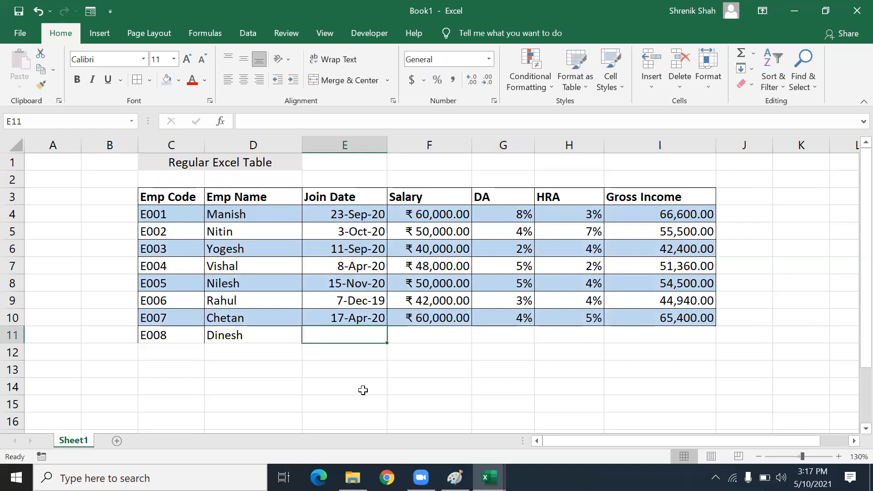
Step: Enter the join date 09/09/2019 for the new employee in E11
{"action": "type", "text": "09"}
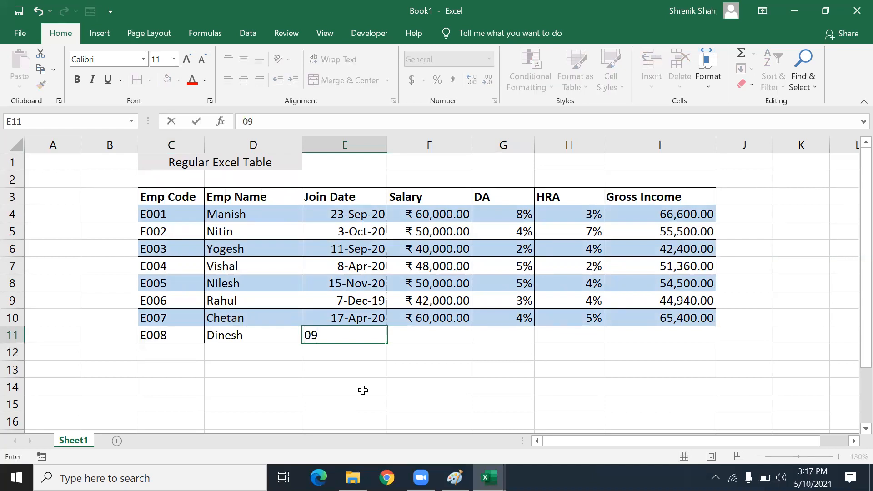
{"action": "type", "text": "/09/20219"}
{"action": "key", "text": "BackSpace"}
{"action": "key", "text": "BackSpace"}
{"action": "key", "text": "BackSpace"}
{"action": "type", "text": "19"}
{"action": "key", "text": "Tab"}
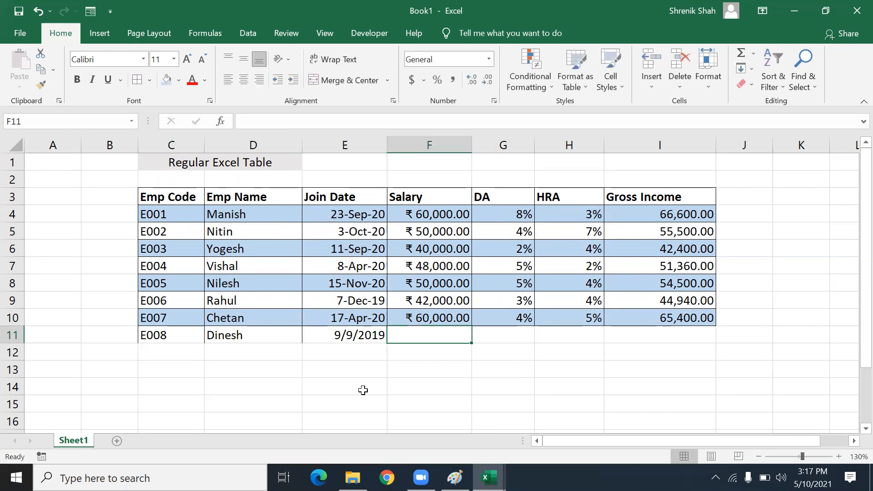
Step: Complete row 11 with a Salary of 40000, DA of 3% and HRA of 2%
{"action": "type", "text": "40000"}
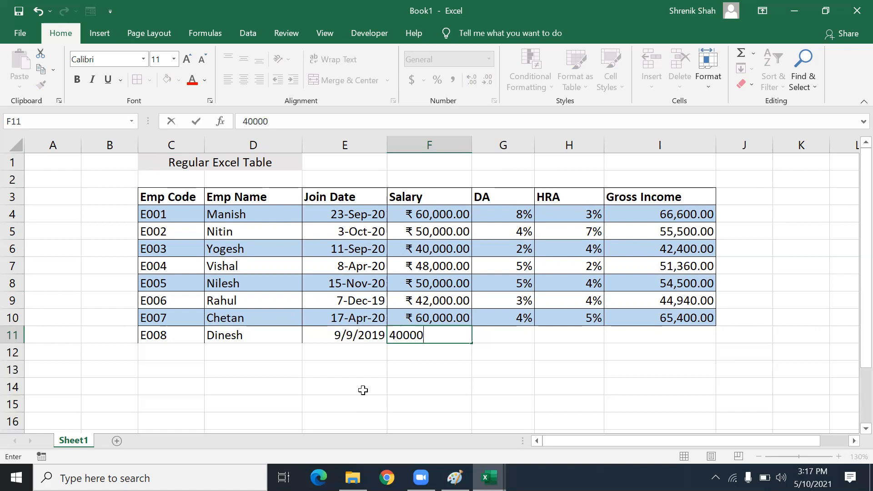
{"action": "key", "text": "Tab"}
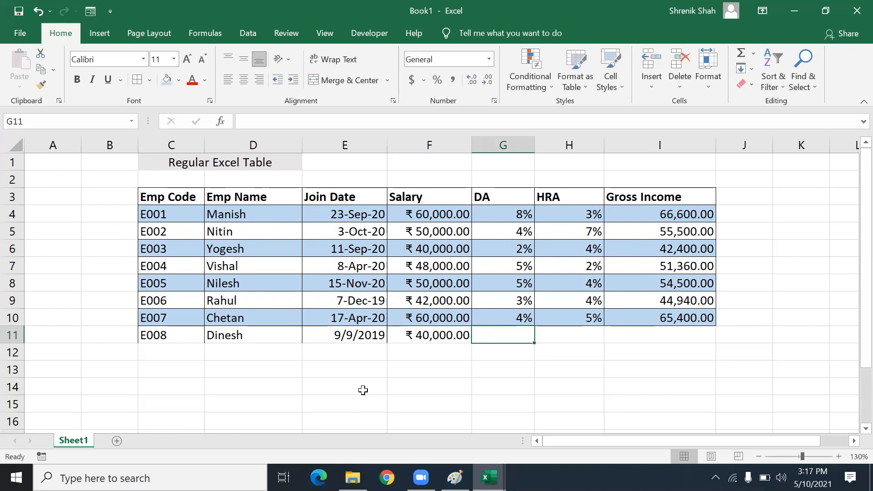
{"action": "type", "text": "3"}
{"action": "key", "text": "Tab"}
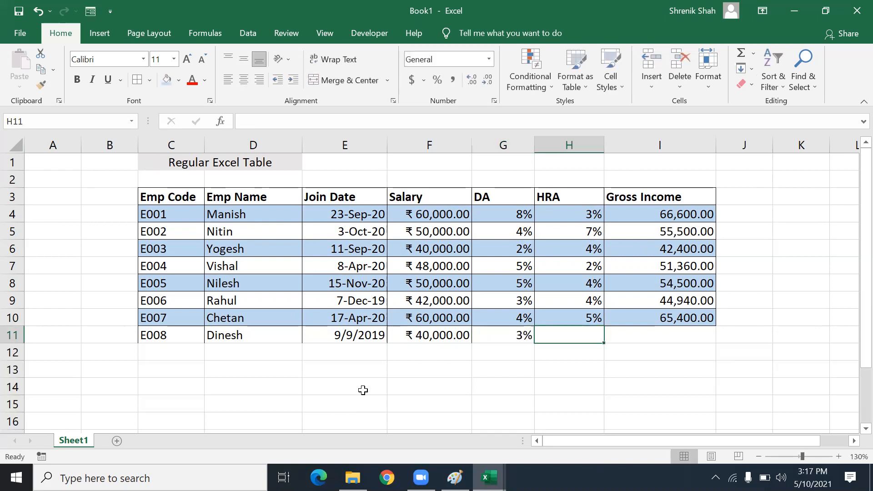
{"action": "type", "text": "2"}
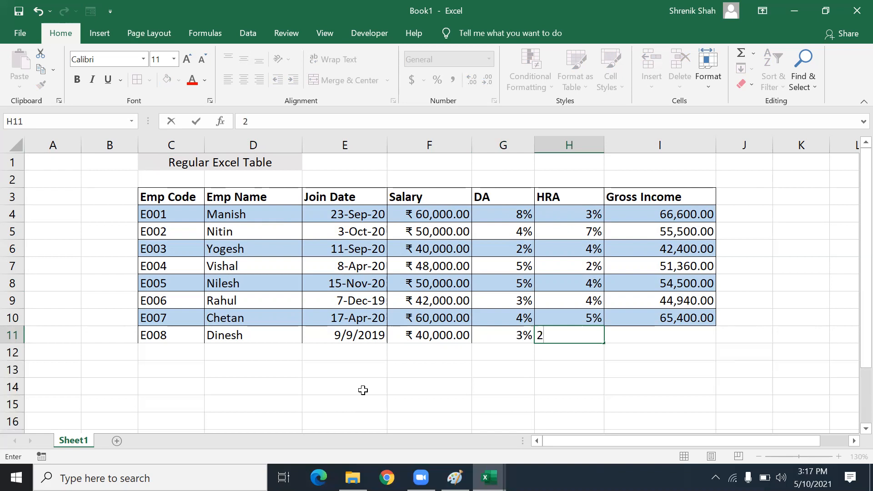
{"action": "key", "text": "Tab"}
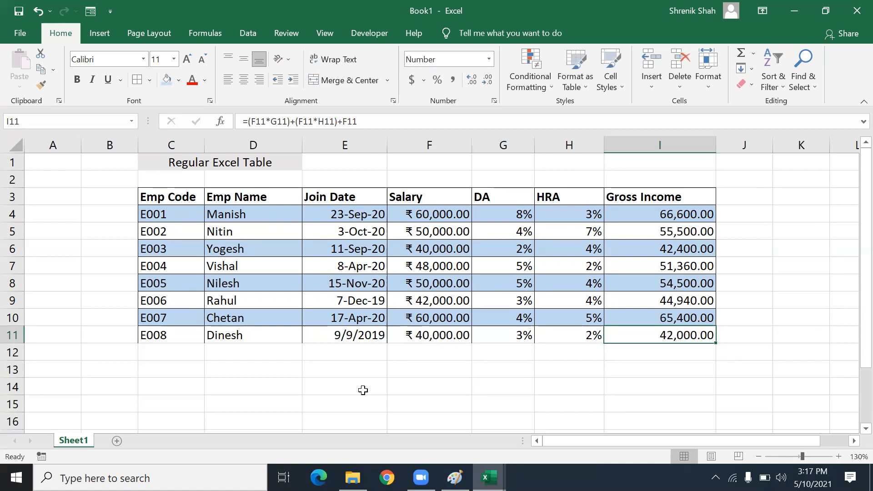
{"action": "key", "text": "Return"}
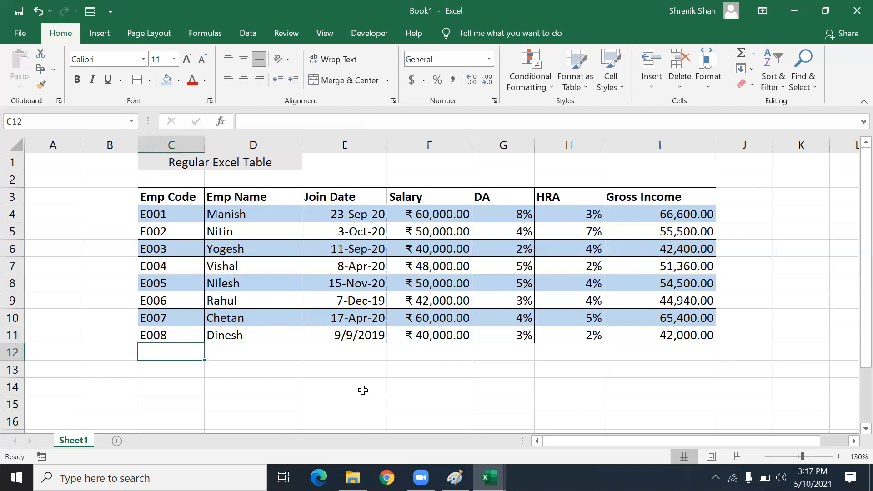
Step: Add another record in row 12 with the next sequential employee code, the employee's name and the join date 3/9/3019
{"action": "type", "text": "E009"}
{"action": "key", "text": "Tab"}
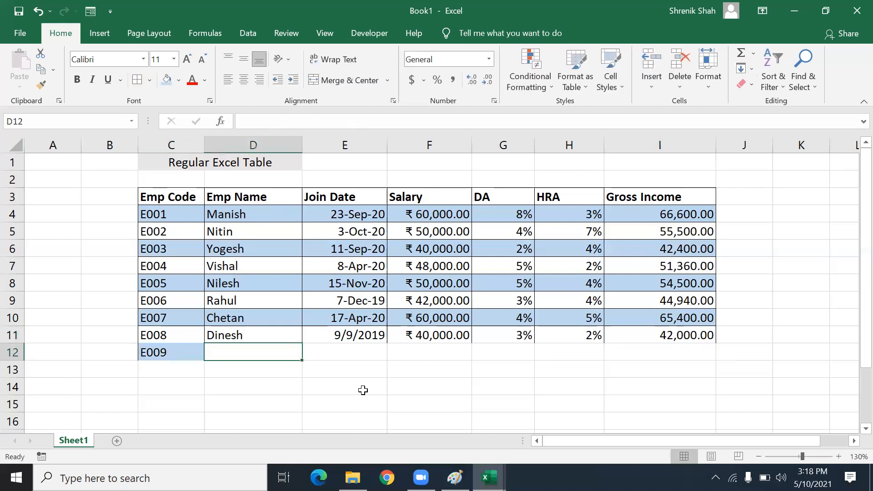
{"action": "type", "text": "Rahul"}
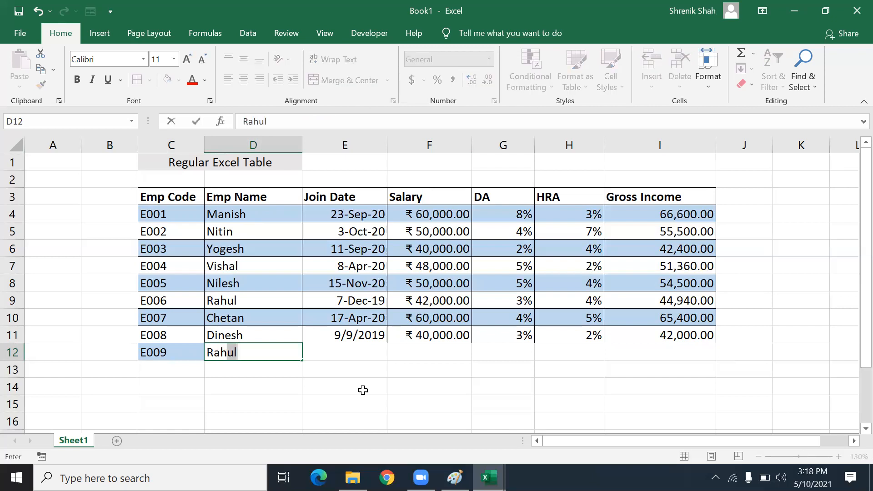
{"action": "key", "text": "Tab"}
{"action": "type", "text": "3"}
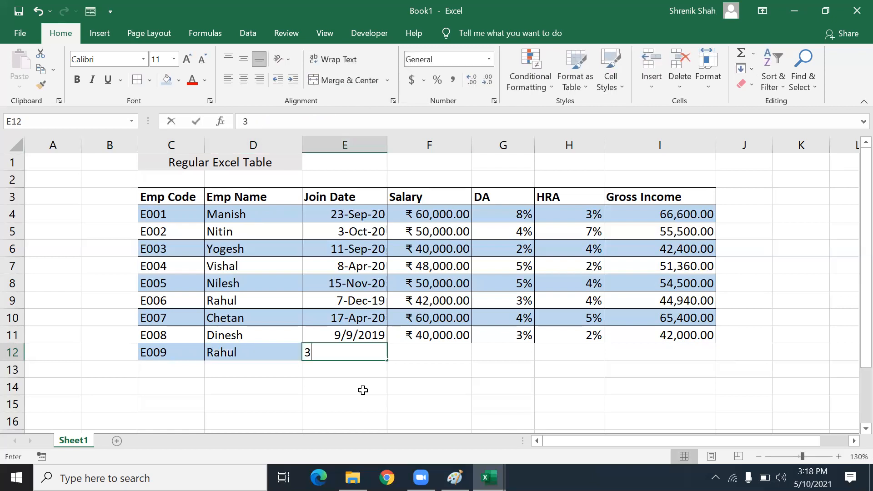
{"action": "type", "text": "/9/3019"}
{"action": "key", "text": "Tab"}
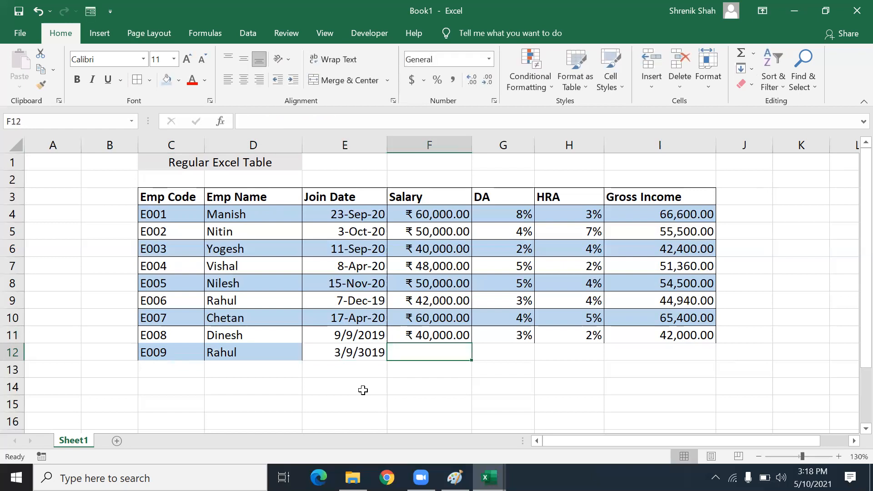
Step: Complete row 12 with a Salary of 50000, DA of 7% and HRA of 8%
{"action": "type", "text": "50000"}
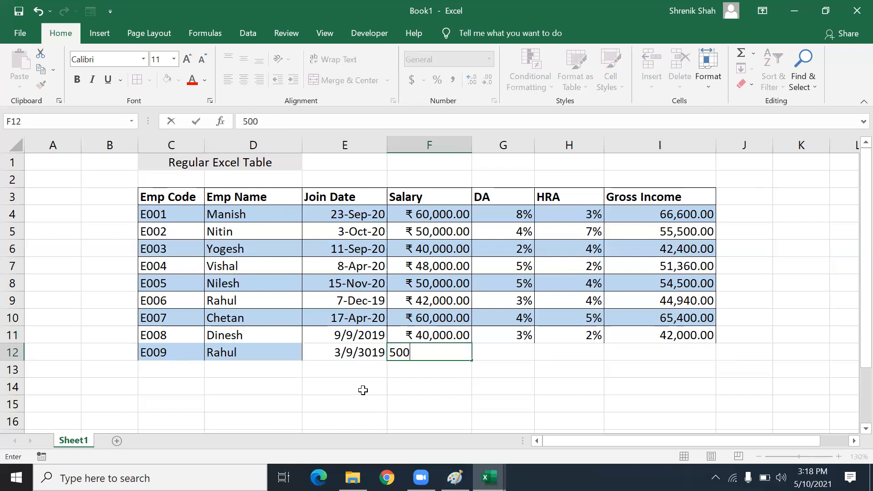
{"action": "key", "text": "Tab"}
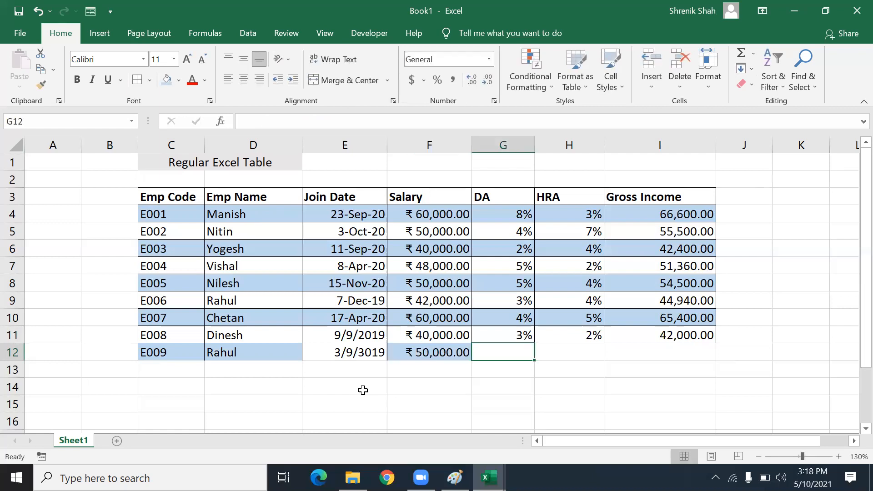
{"action": "type", "text": "7"}
{"action": "key", "text": "Tab"}
{"action": "type", "text": "8"}
{"action": "key", "text": "Tab"}
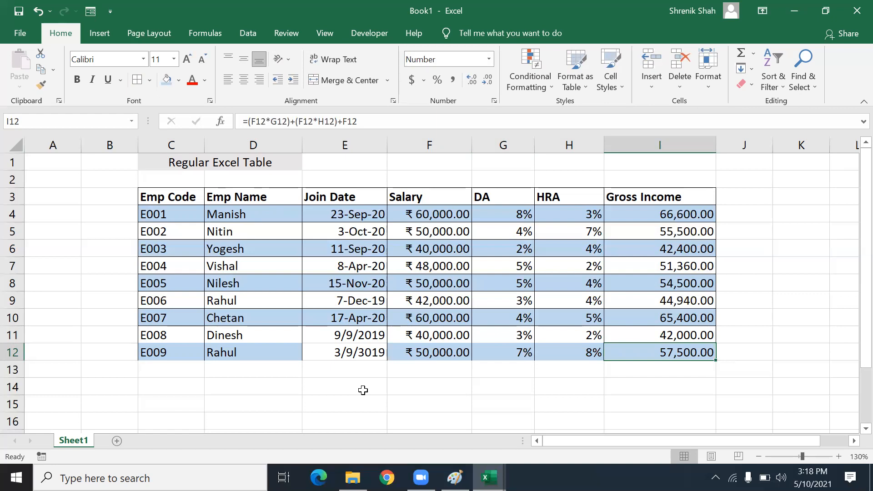
Step: Examine the fill, borders and Join Date format of the added rows 11 and 12 against the rest of the table
{"action": "left_click", "coordinate": [337, 348]}
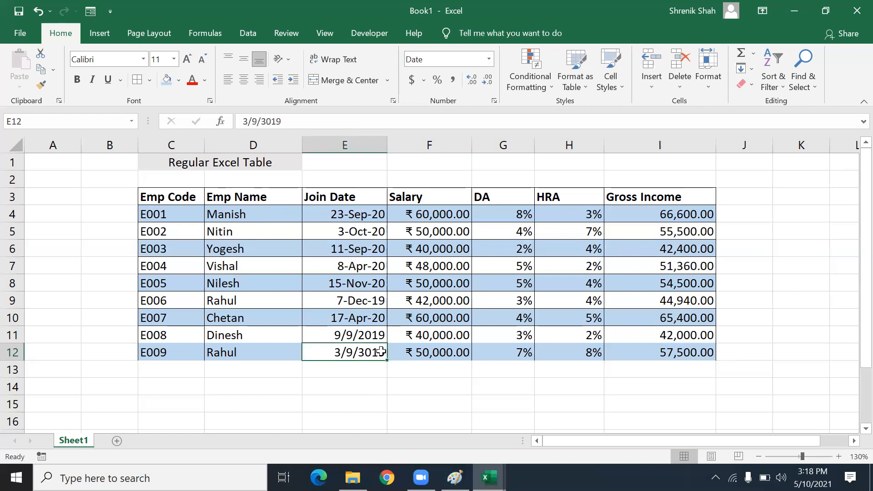
{"action": "left_click", "coordinate": [427, 359]}
{"action": "key", "text": "Left"}
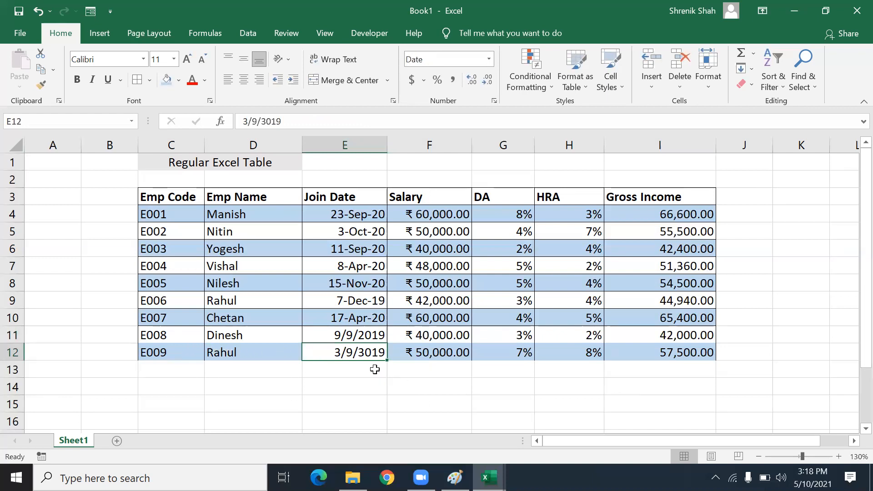
{"action": "left_click", "coordinate": [353, 383]}
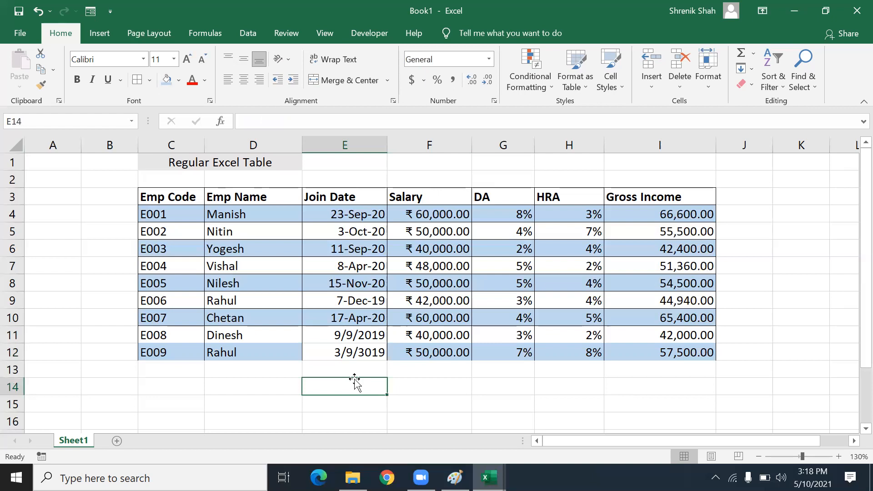
{"action": "left_click_drag", "start_coordinate": [175, 351], "coordinate": [672, 351]}
{"action": "left_click", "coordinate": [595, 386]}
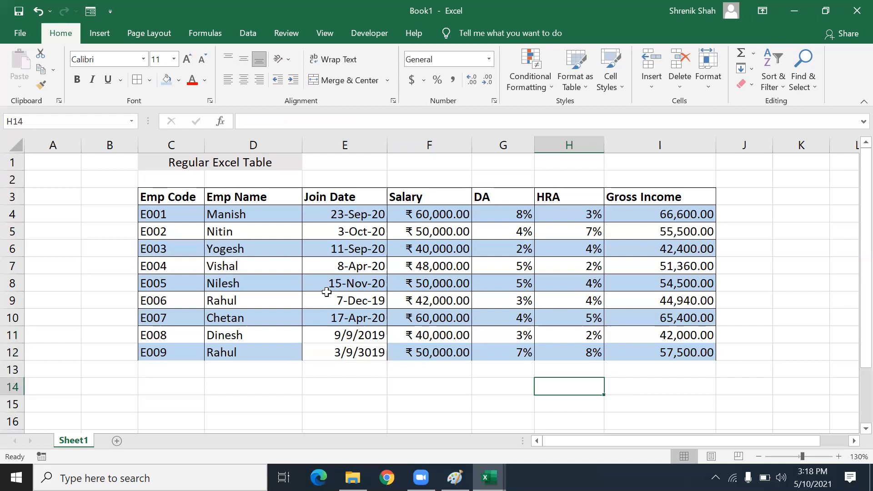
{"action": "left_click", "coordinate": [202, 371]}
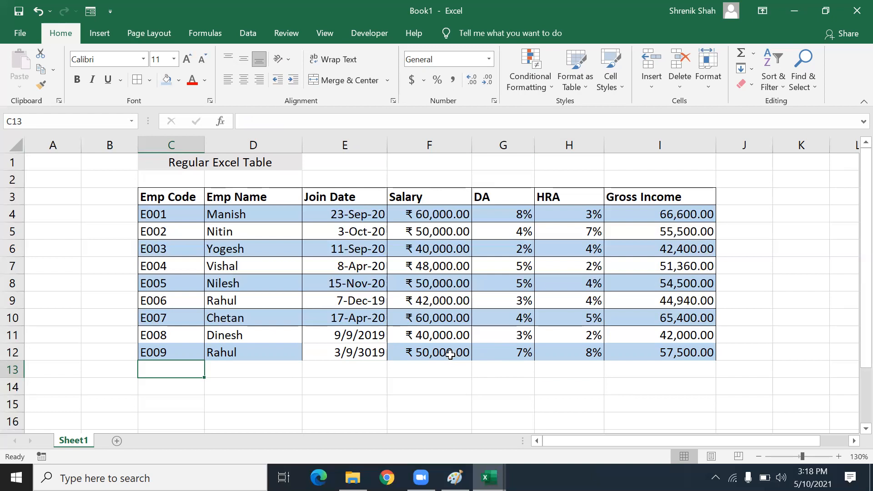
{"action": "left_click_drag", "start_coordinate": [178, 215], "coordinate": [686, 351]}
{"action": "left_click", "coordinate": [685, 382]}
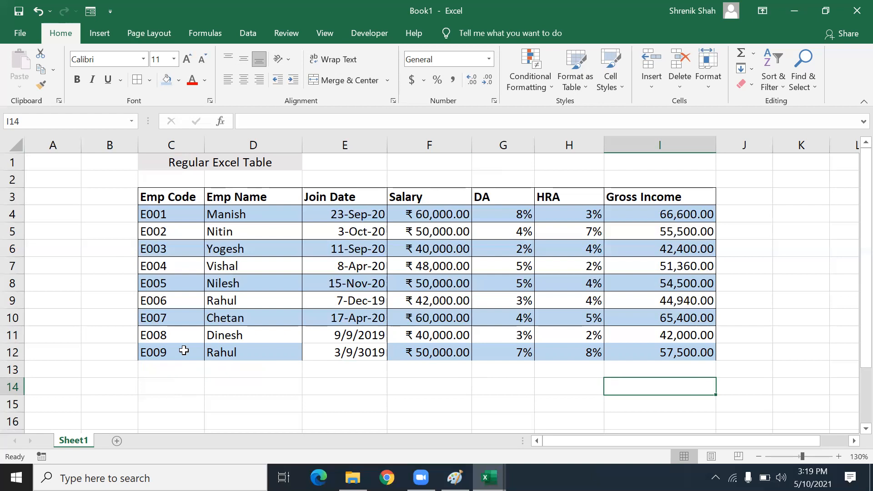
{"action": "left_click_drag", "start_coordinate": [341, 328], "coordinate": [350, 392]}
{"action": "left_click", "coordinate": [360, 401]}
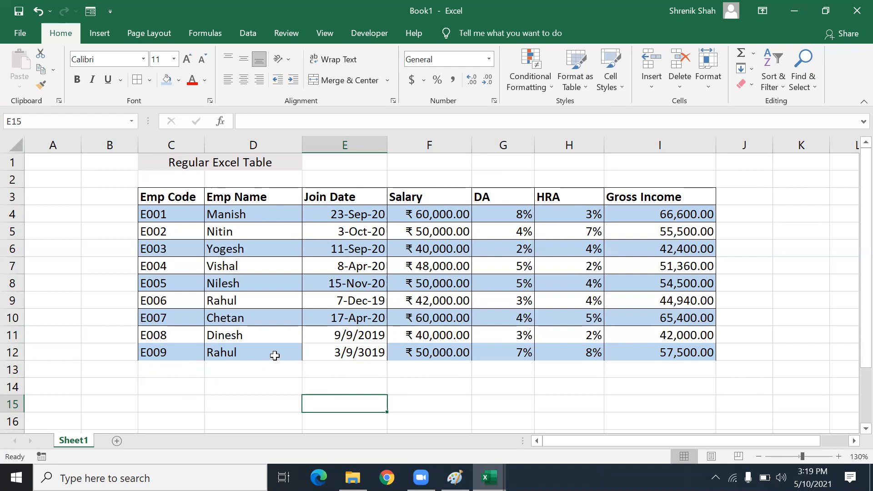
{"action": "left_click", "coordinate": [335, 337]}
{"action": "left_click", "coordinate": [335, 351]}
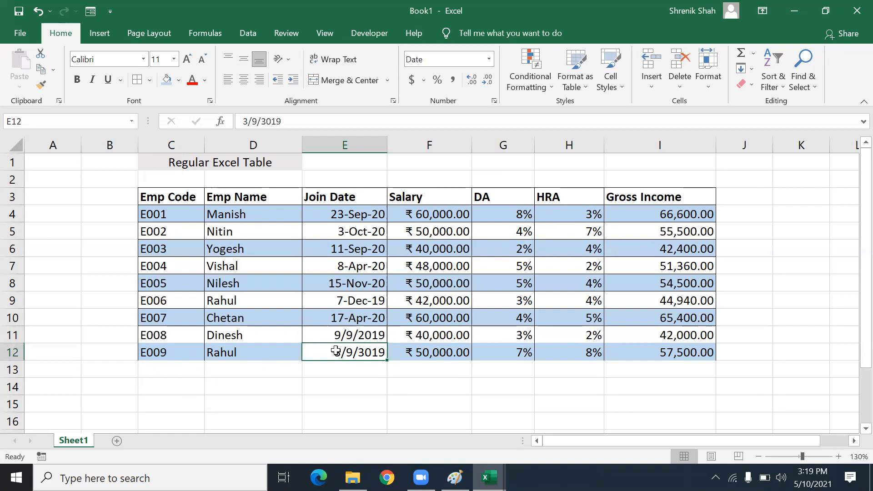
{"action": "left_click", "coordinate": [351, 405]}
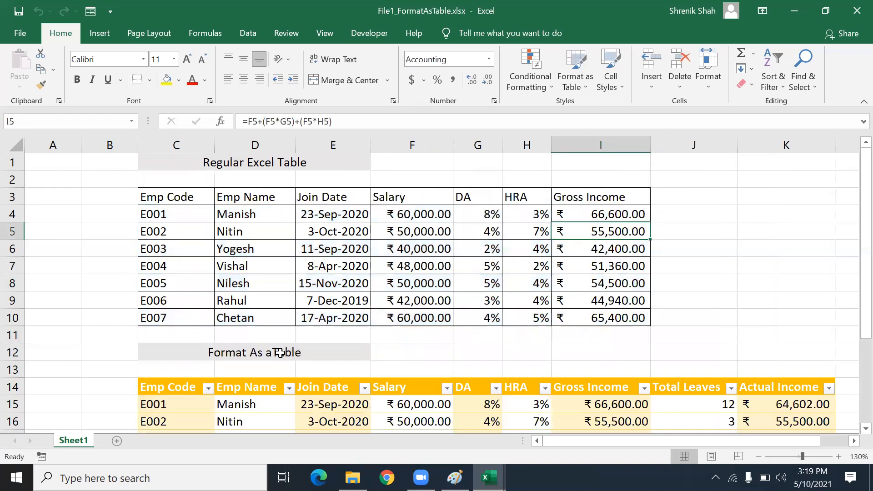
Step: Review the Format as Table sample in File1_FormatAsTable.xlsx and examine the cell references in Book1's Gross Income formula in I4
{"action": "scroll", "coordinate": [280, 353], "scroll_direction": "down", "scroll_amount": 3}
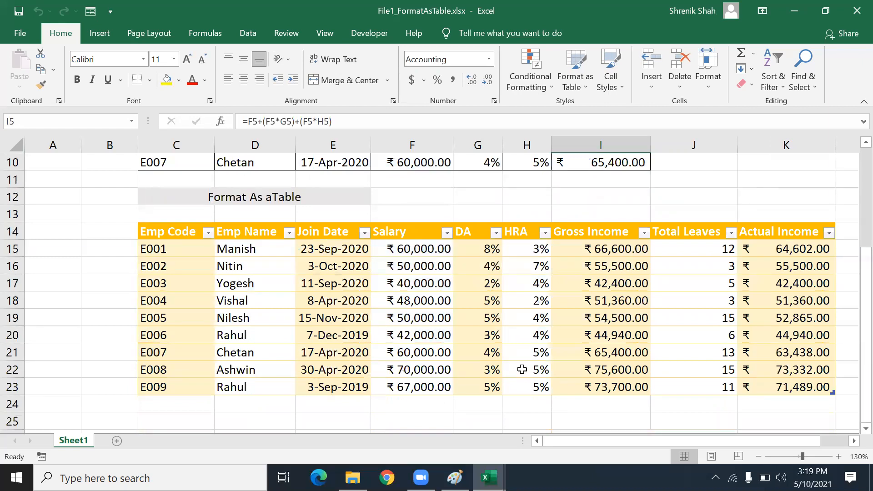
{"action": "key", "text": "alt+Tab"}
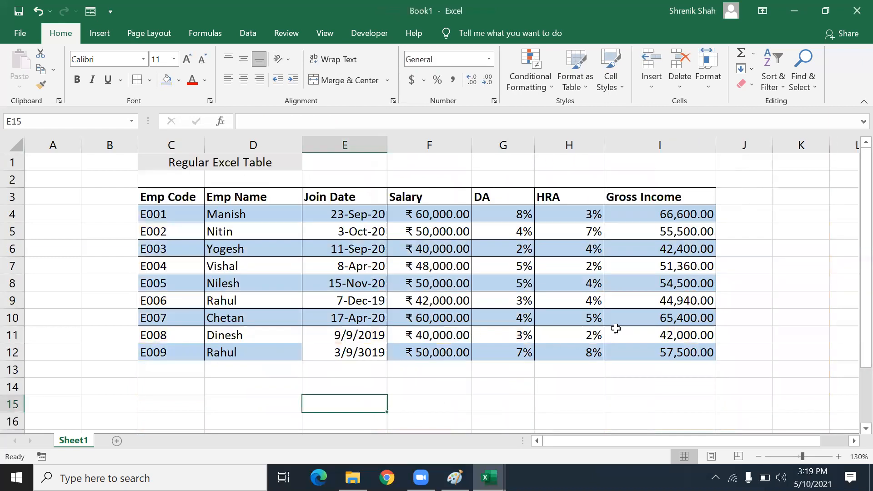
{"action": "left_click", "coordinate": [629, 212]}
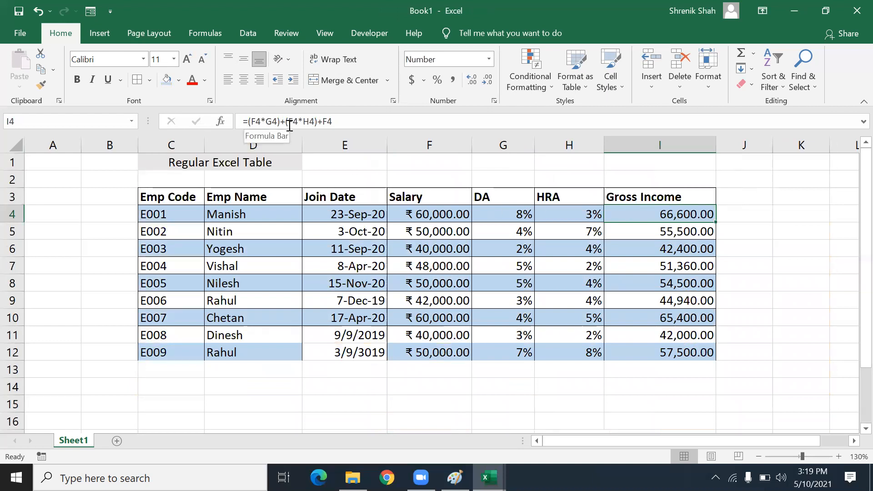
{"action": "double_click", "coordinate": [329, 122]}
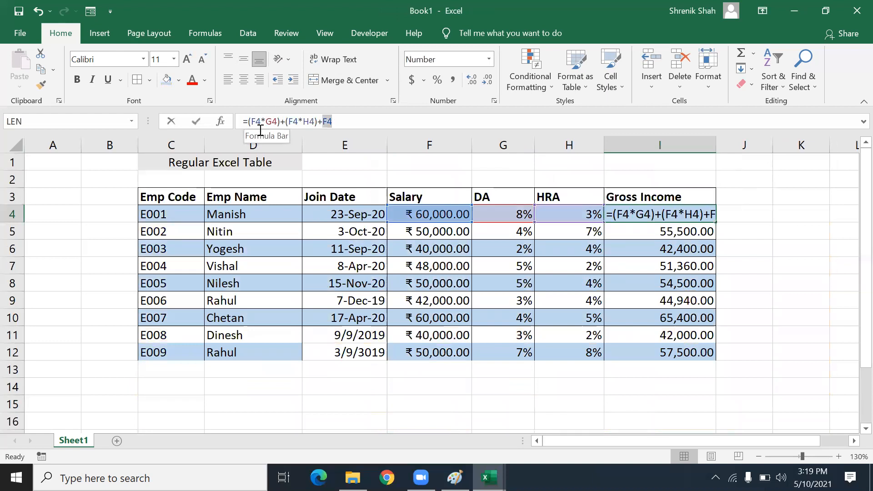
{"action": "left_click_drag", "start_coordinate": [260, 131], "coordinate": [241, 124]}
{"action": "left_click", "coordinate": [384, 122]}
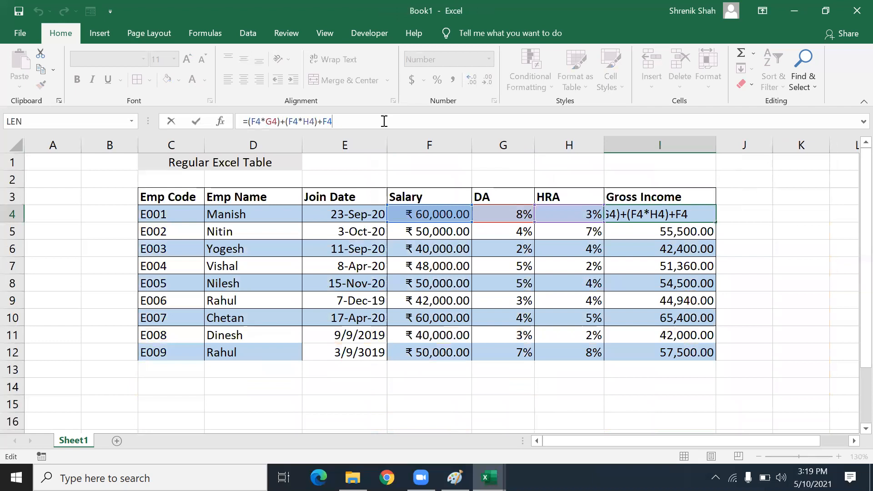
{"action": "left_click_drag", "start_coordinate": [249, 123], "coordinate": [262, 123]}
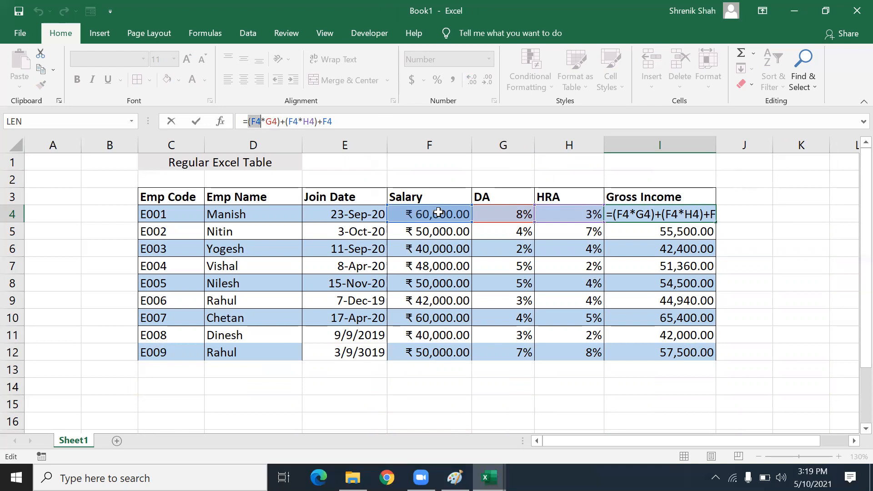
{"action": "left_click_drag", "start_coordinate": [302, 122], "coordinate": [315, 122]}
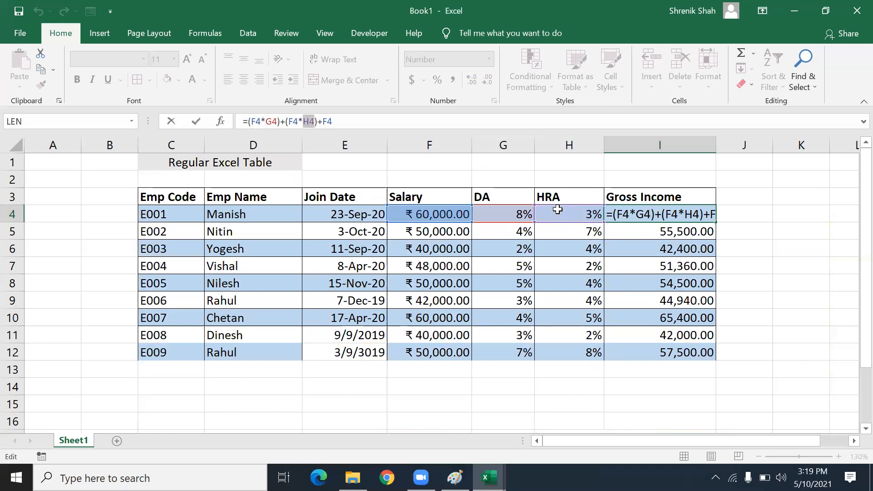
{"action": "key", "text": "ctrl+Return"}
{"action": "left_click_drag", "start_coordinate": [351, 127], "coordinate": [248, 126]}
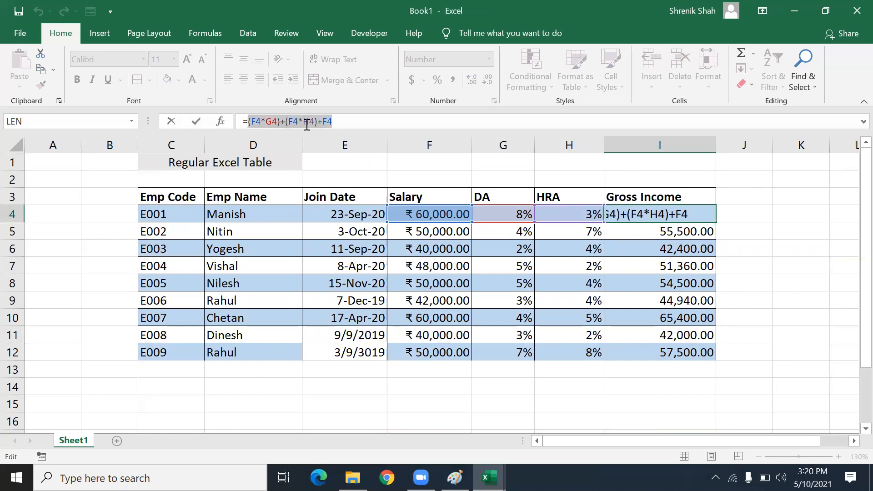
{"action": "key", "text": "Escape"}
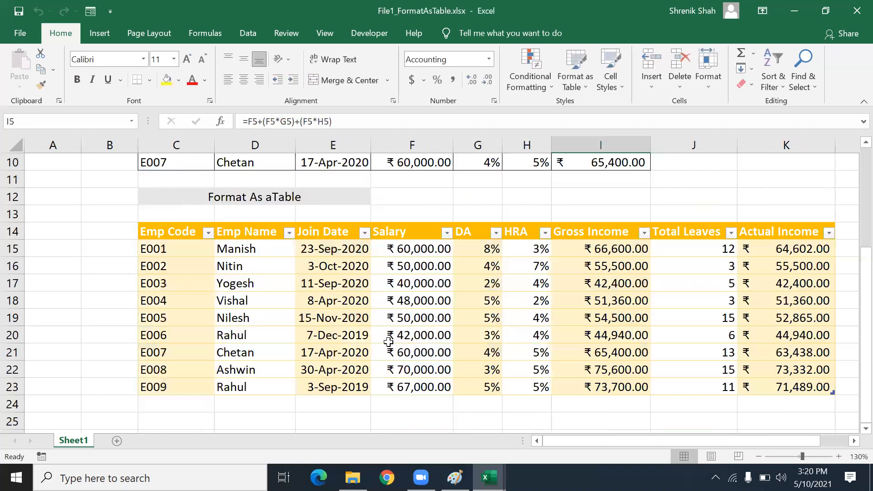
{"action": "left_click_drag", "start_coordinate": [192, 230], "coordinate": [727, 342]}
{"action": "left_click", "coordinate": [726, 370]}
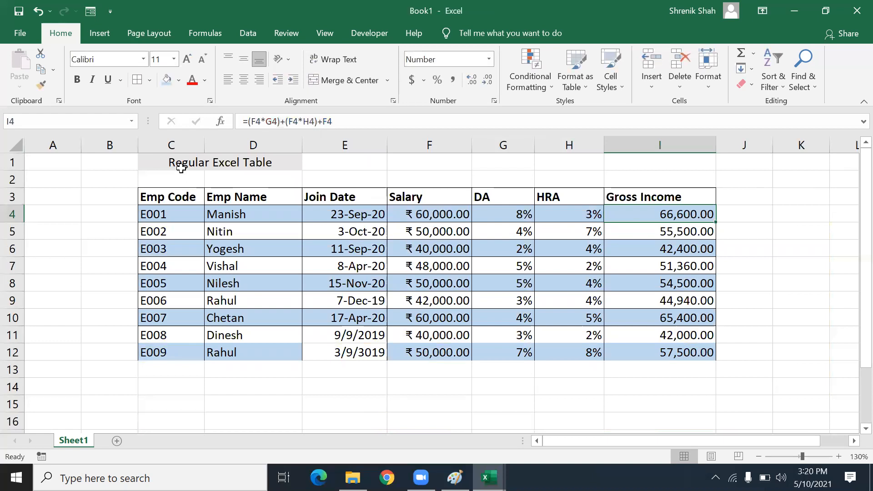
Step: Copy the title and regular table in C1:I12 and paste them starting at C15
{"action": "left_click_drag", "start_coordinate": [182, 196], "coordinate": [690, 357]}
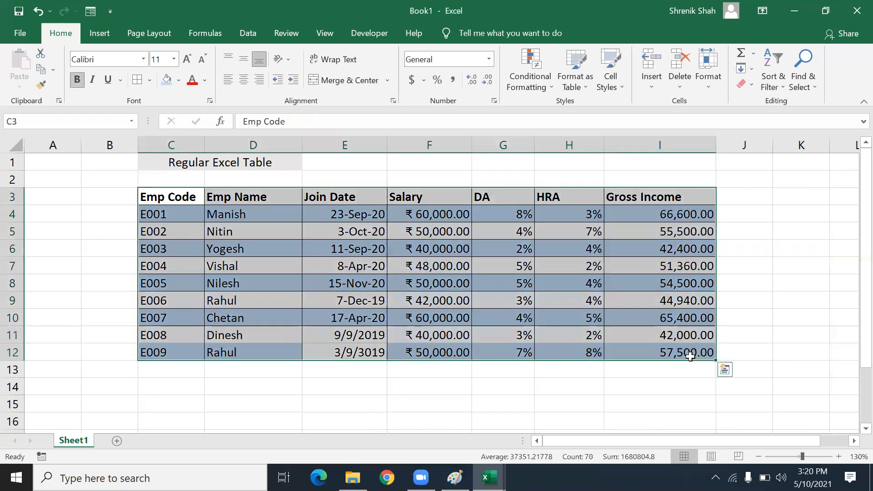
{"action": "key", "text": "ctrl+c"}
{"action": "left_click_drag", "start_coordinate": [187, 160], "coordinate": [670, 345]}
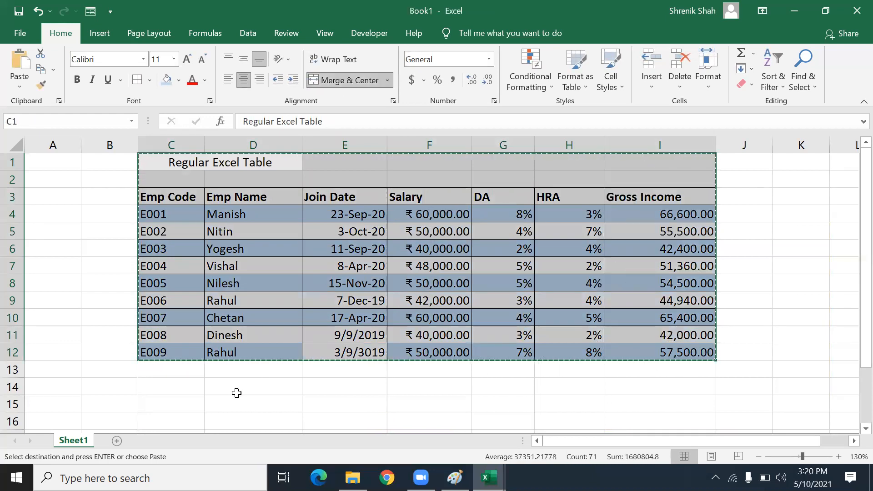
{"action": "left_click", "coordinate": [197, 402]}
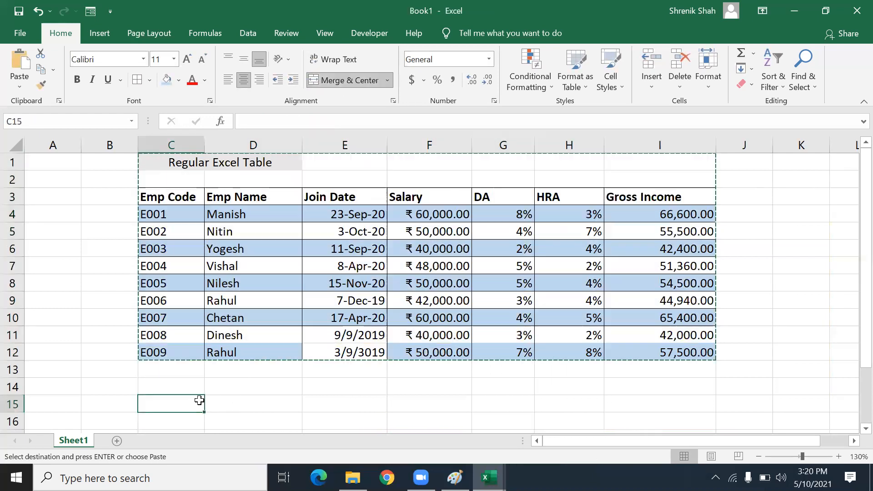
{"action": "left_click", "coordinate": [21, 61]}
{"action": "scroll", "coordinate": [342, 281], "scroll_direction": "down", "scroll_amount": 3}
{"action": "scroll", "coordinate": [342, 281], "scroll_direction": "down", "scroll_amount": 1}
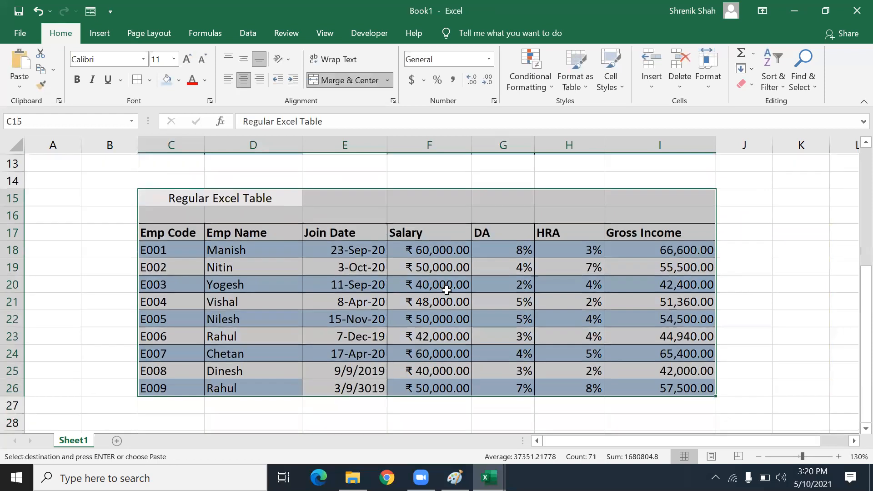
{"action": "left_click", "coordinate": [443, 286]}
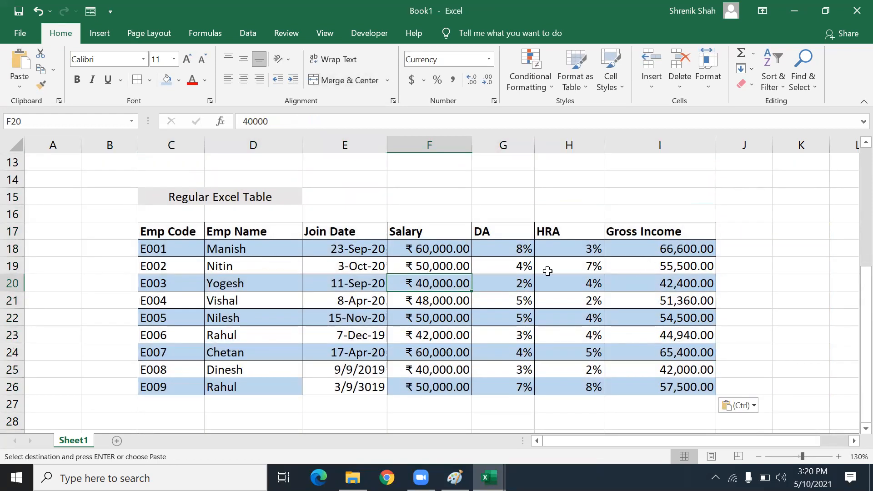
Step: Try Clear All on the copied table in C17:I26, and undo it
{"action": "left_click_drag", "start_coordinate": [201, 231], "coordinate": [675, 386]}
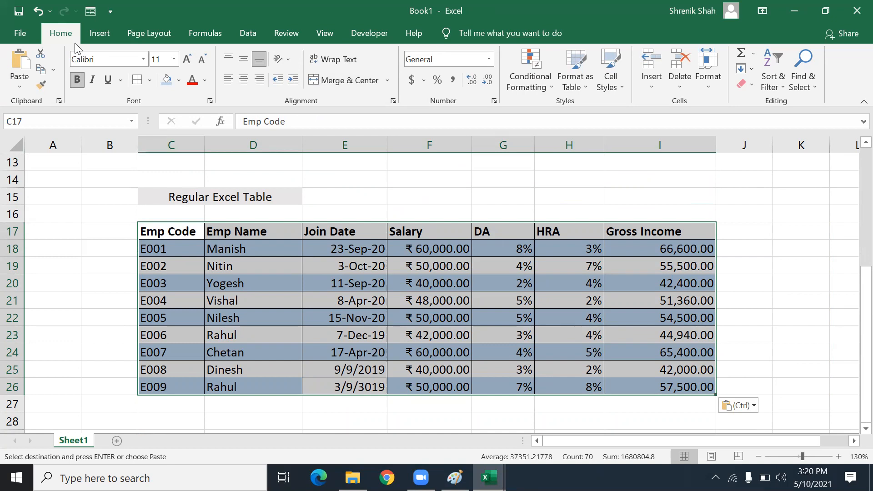
{"action": "left_click", "coordinate": [751, 86]}
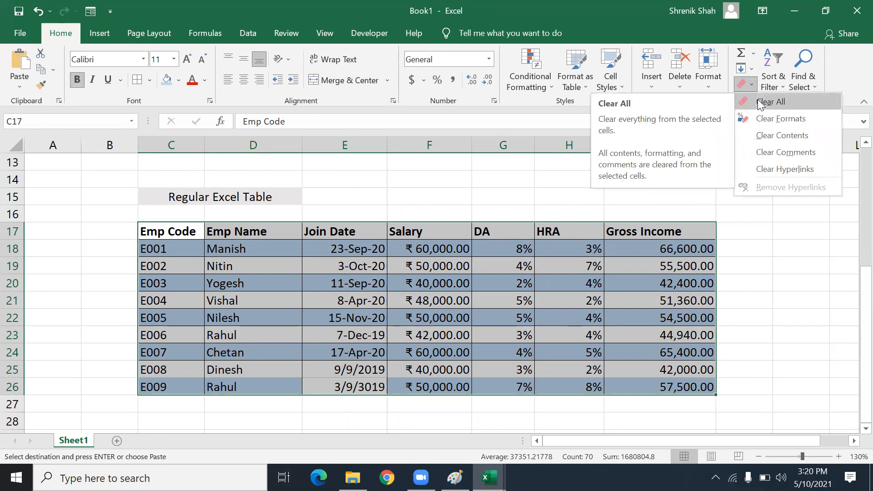
{"action": "left_click", "coordinate": [758, 101]}
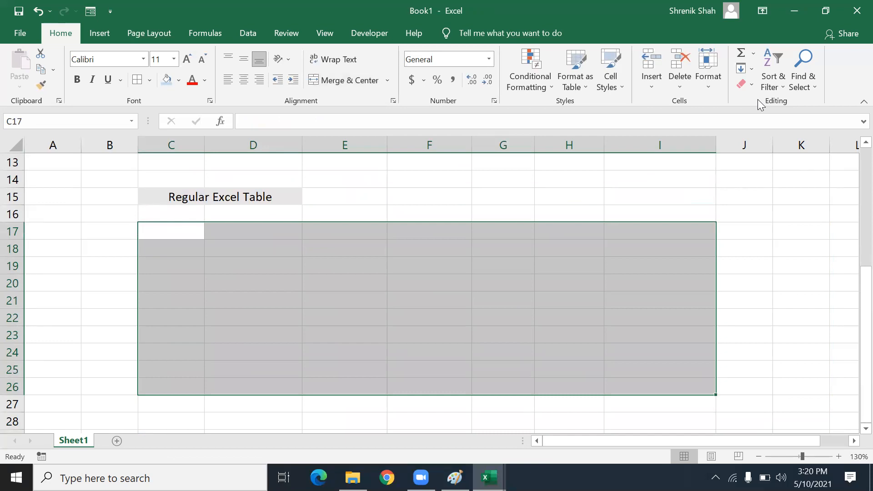
{"action": "key", "text": "ctrl+z"}
Step: Try Clear Formats on the copied table in C17:I26, and undo it
{"action": "left_click", "coordinate": [749, 85]}
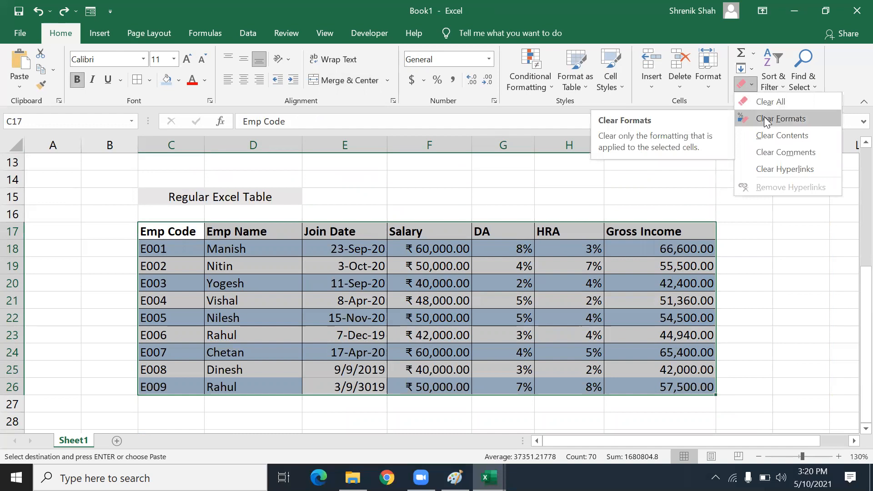
{"action": "left_click", "coordinate": [764, 117]}
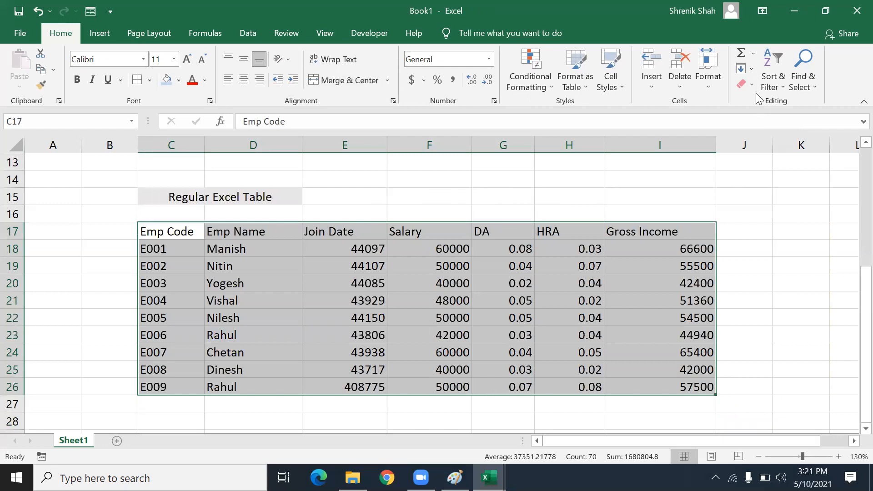
{"action": "left_click", "coordinate": [745, 84]}
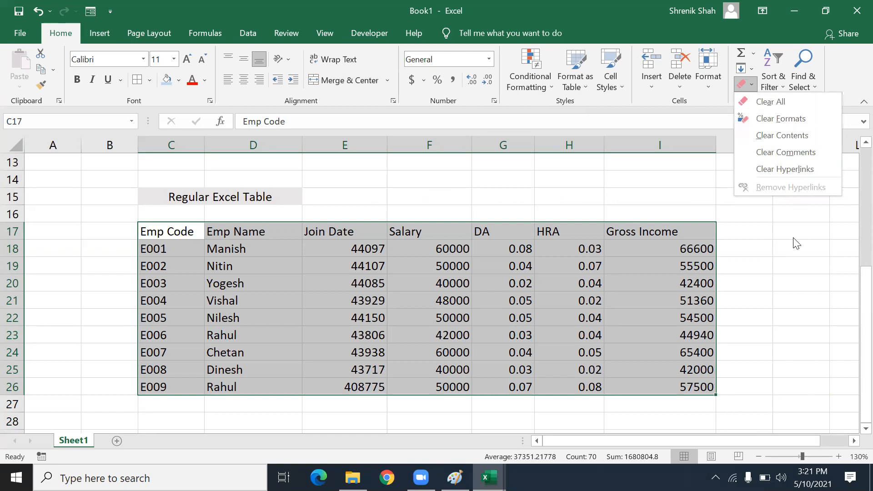
{"action": "key", "text": "Escape"}
{"action": "key", "text": "ctrl+z"}
Step: Try Clear Contents on the copied table in C17:I26, and undo it
{"action": "left_click", "coordinate": [750, 81]}
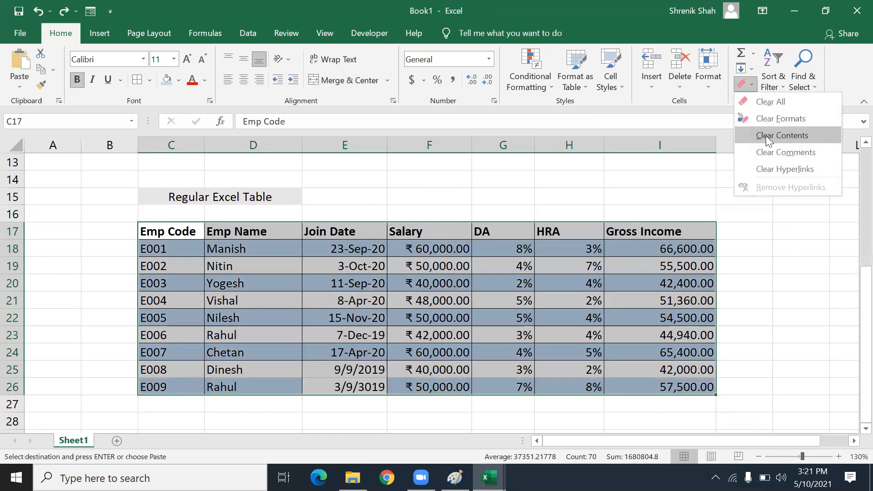
{"action": "left_click", "coordinate": [765, 135]}
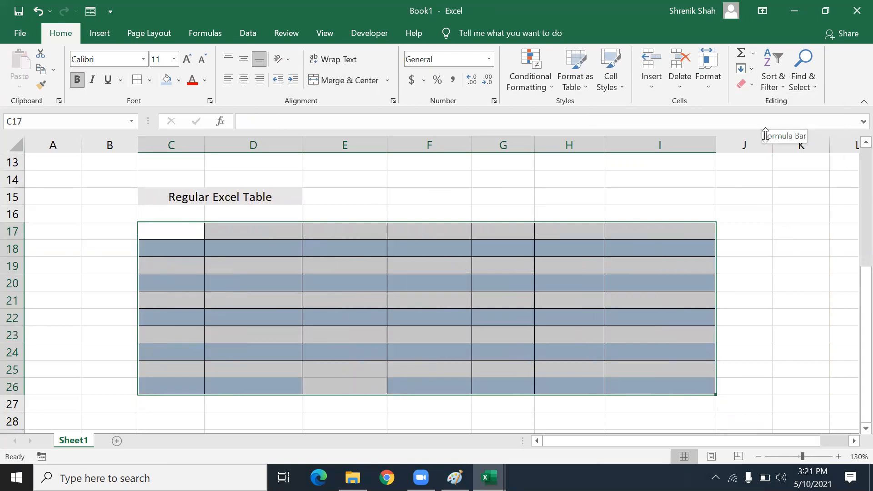
{"action": "key", "text": "ctrl+z"}
Step: Clear only the formats from the copied table in C17:I26
{"action": "left_click", "coordinate": [745, 84]}
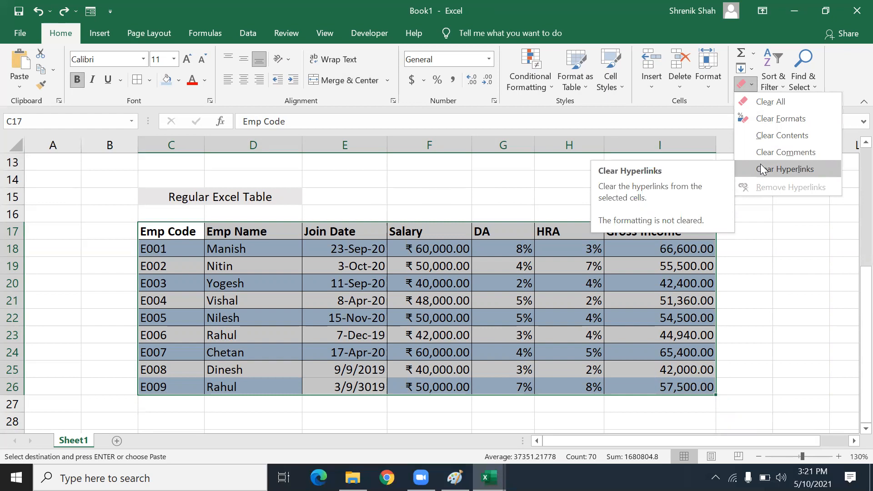
{"action": "left_click", "coordinate": [768, 120]}
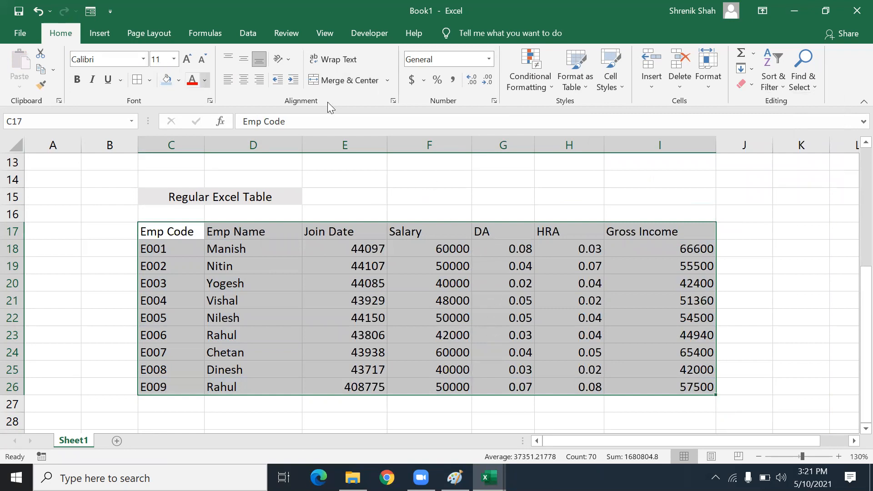
Step: Try Format as Table on C17:I26 with the first blue Medium style and the headers option off, and undo it
{"action": "left_click", "coordinate": [593, 68]}
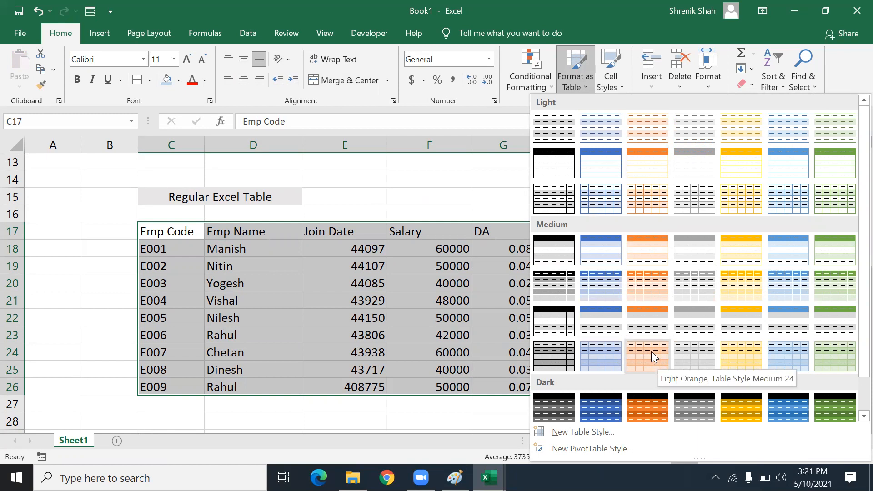
{"action": "left_click", "coordinate": [606, 255]}
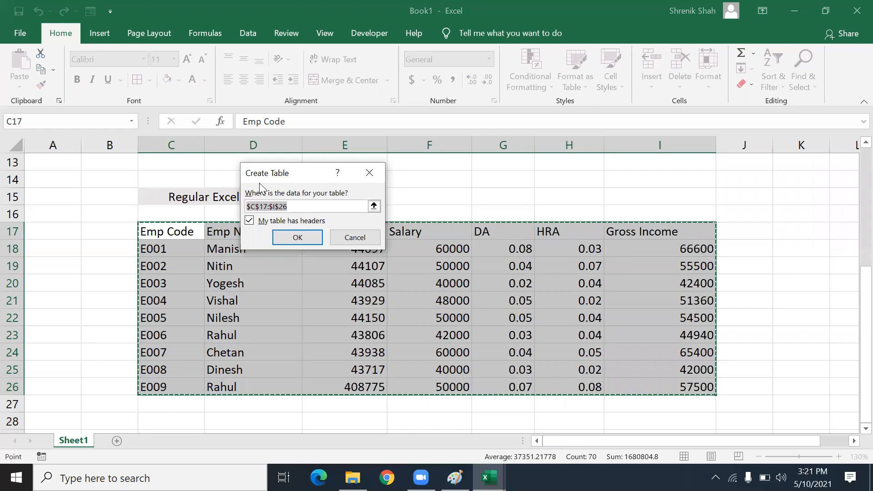
{"action": "left_click_drag", "start_coordinate": [262, 179], "coordinate": [652, 102]}
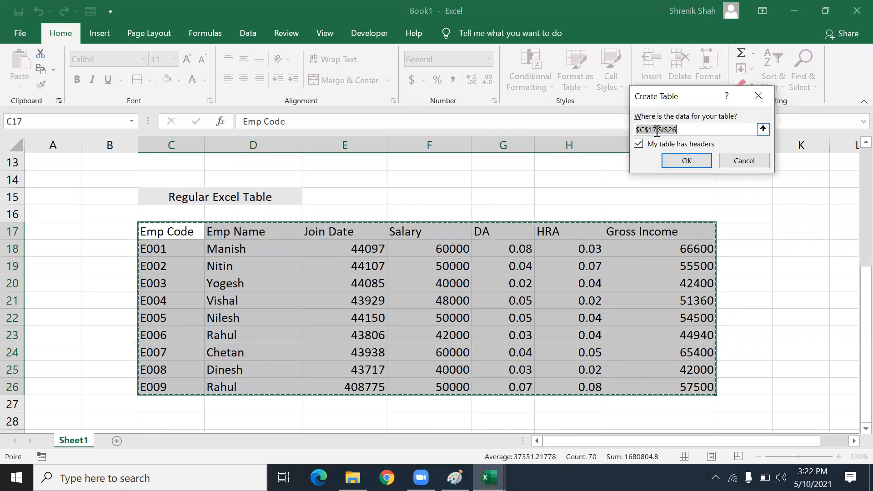
{"action": "left_click", "coordinate": [653, 130]}
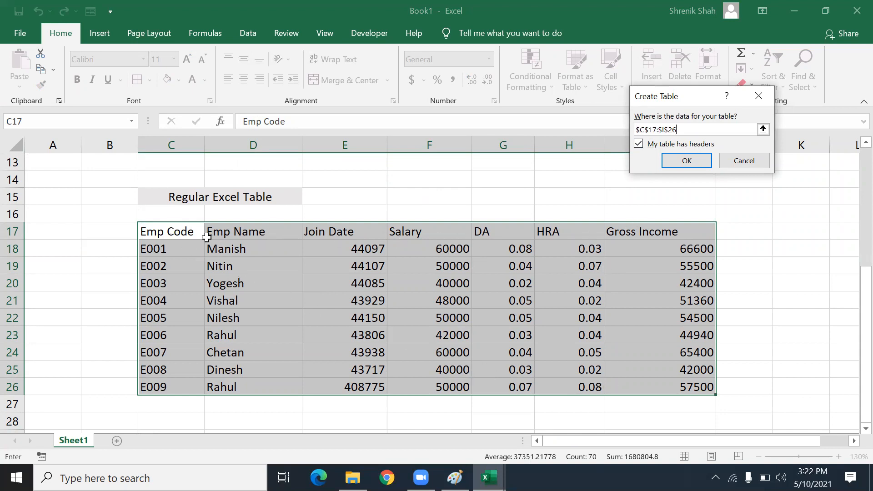
{"action": "left_click", "coordinate": [638, 145]}
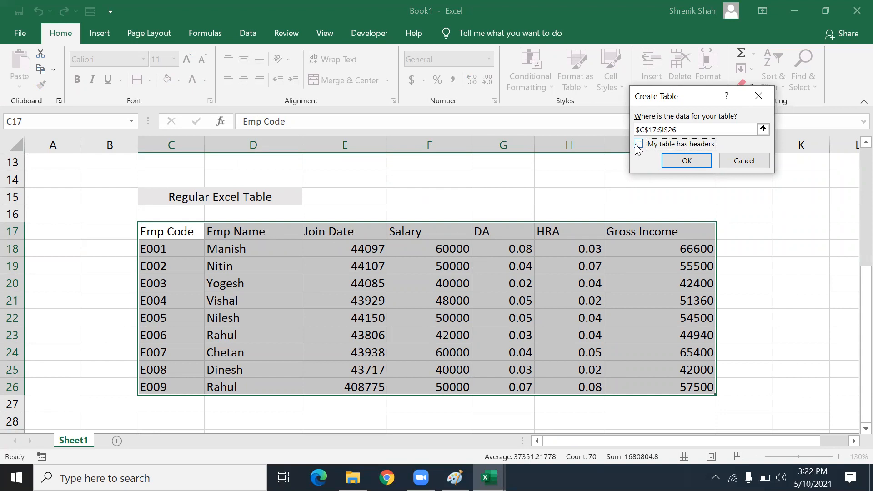
{"action": "left_click", "coordinate": [675, 162]}
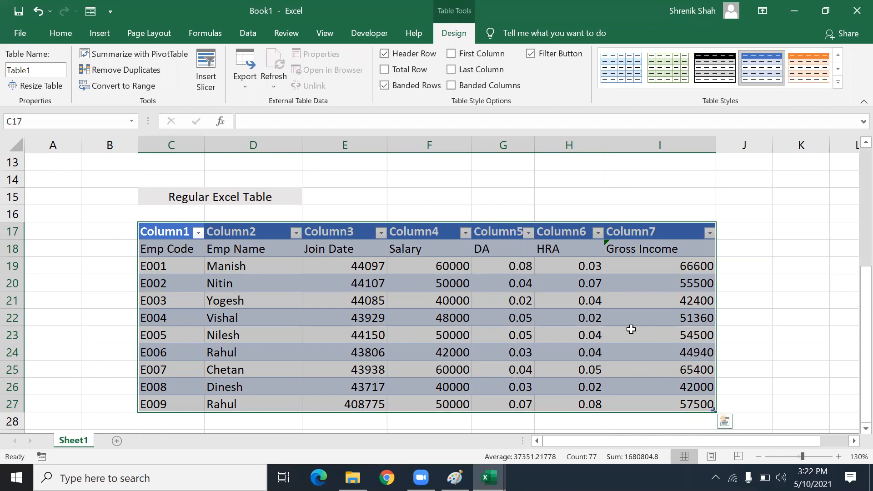
{"action": "key", "text": "ctrl+z"}
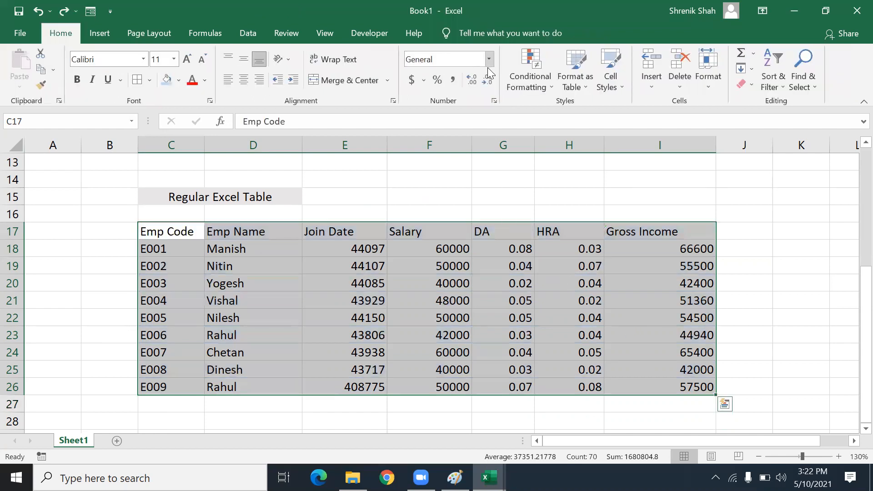
Step: Format C17:I26 as a table with the first blue Medium style, keeping the option that the table has headers
{"action": "left_click", "coordinate": [568, 79]}
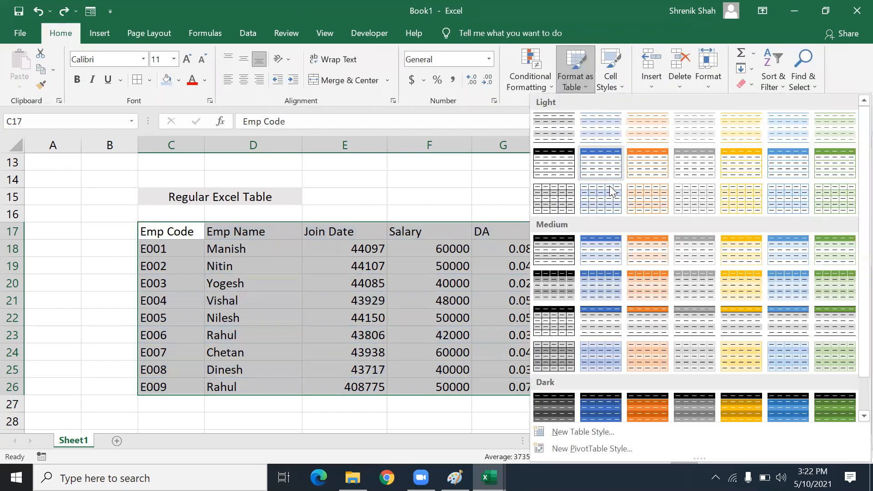
{"action": "left_click", "coordinate": [601, 259]}
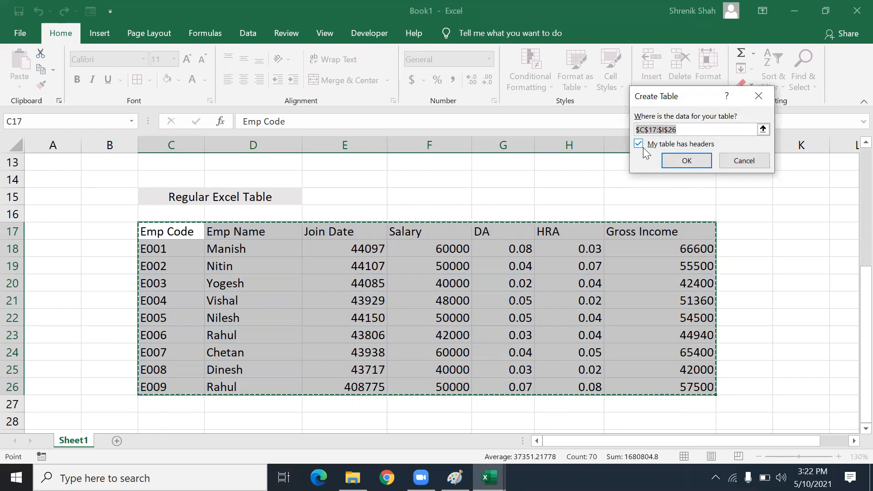
{"action": "left_click", "coordinate": [668, 160]}
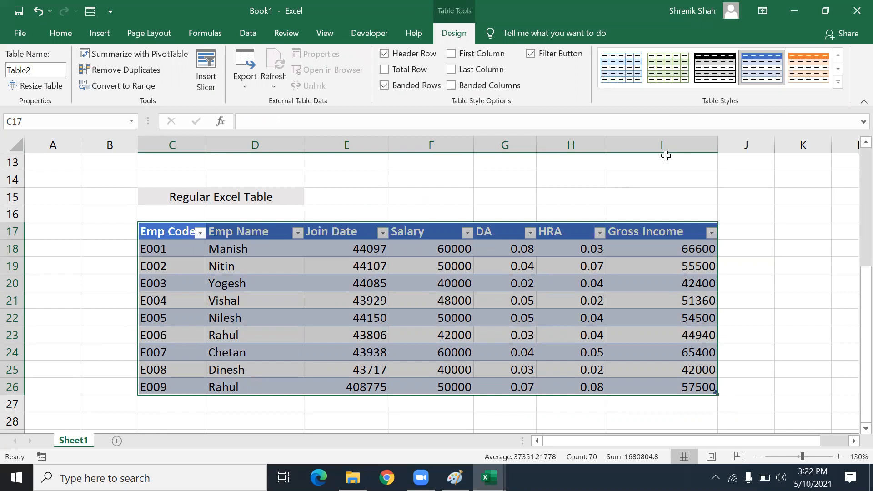
Step: Format the Join Date cells E18:E26 as dates in the 14-Mar-2012 style
{"action": "left_click", "coordinate": [459, 301]}
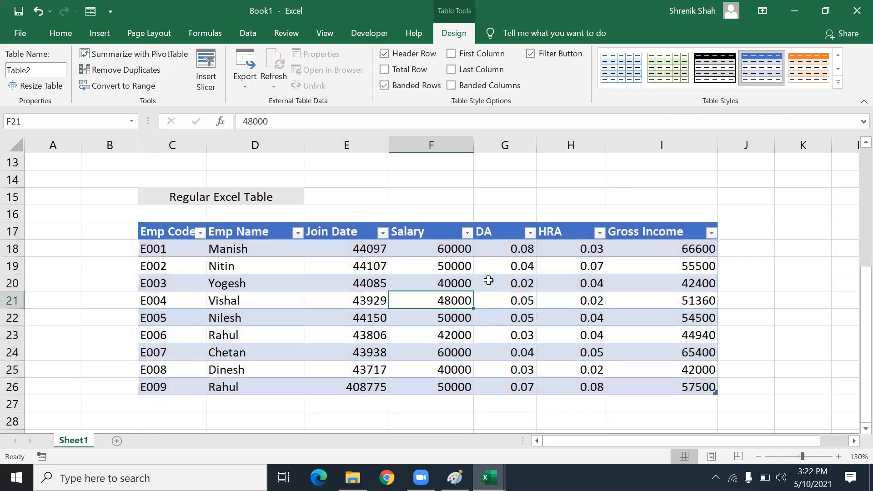
{"action": "left_click_drag", "start_coordinate": [377, 248], "coordinate": [365, 387]}
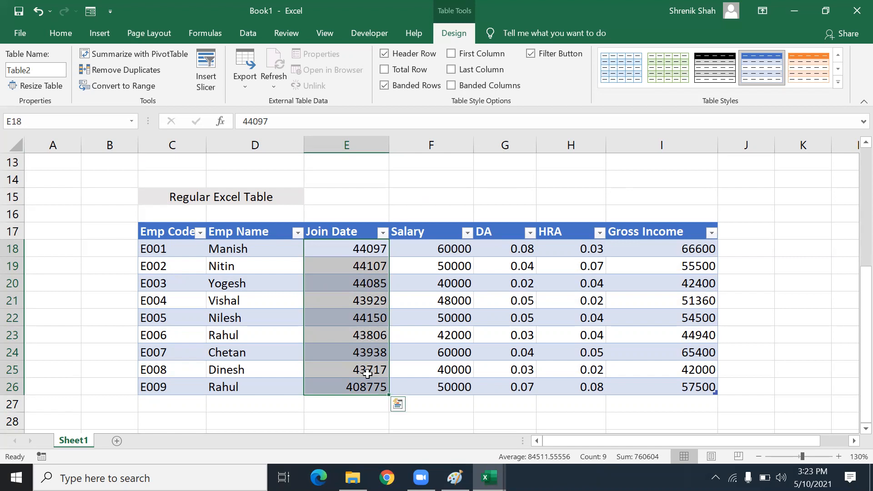
{"action": "key", "text": "ctrl+grave"}
{"action": "key", "text": "ctrl+grave"}
{"action": "key", "text": "ctrl+1"}
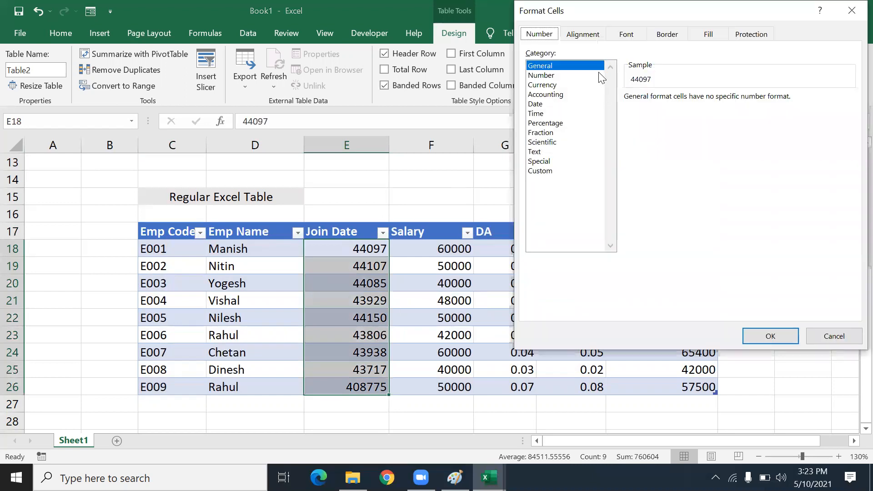
{"action": "left_click", "coordinate": [541, 105]}
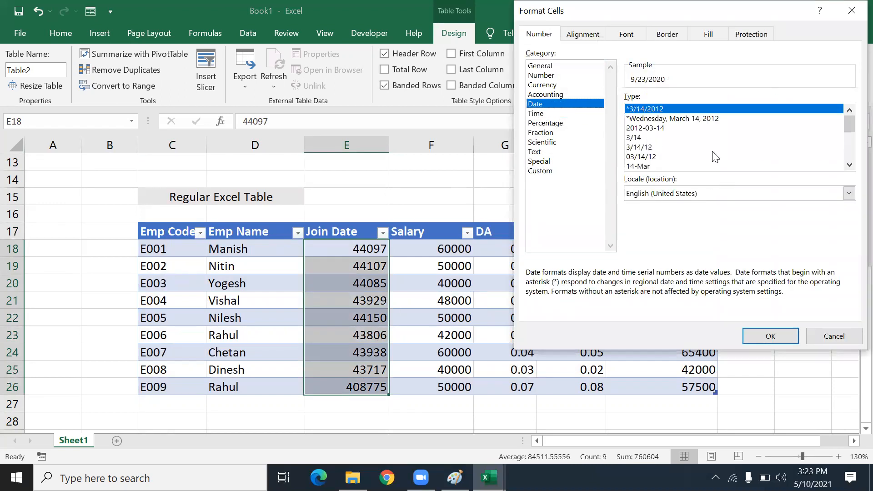
{"action": "left_click", "coordinate": [654, 157]}
{"action": "scroll", "coordinate": [654, 164], "scroll_direction": "down", "scroll_amount": 4}
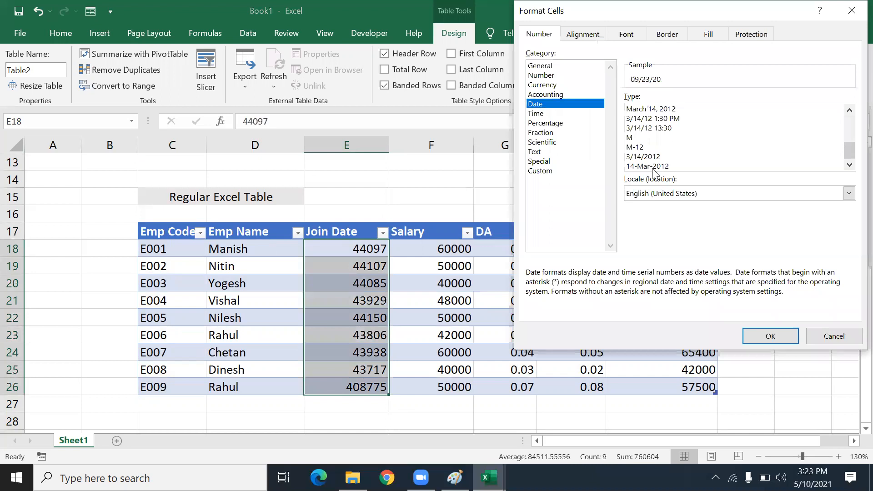
{"action": "left_click", "coordinate": [653, 166]}
{"action": "key", "text": "Return"}
Step: Format the Salary cells F18:F26 as Currency with the ₹ English (India) symbol and two decimal places
{"action": "left_click_drag", "start_coordinate": [452, 249], "coordinate": [441, 391]}
{"action": "key", "text": "ctrl+1"}
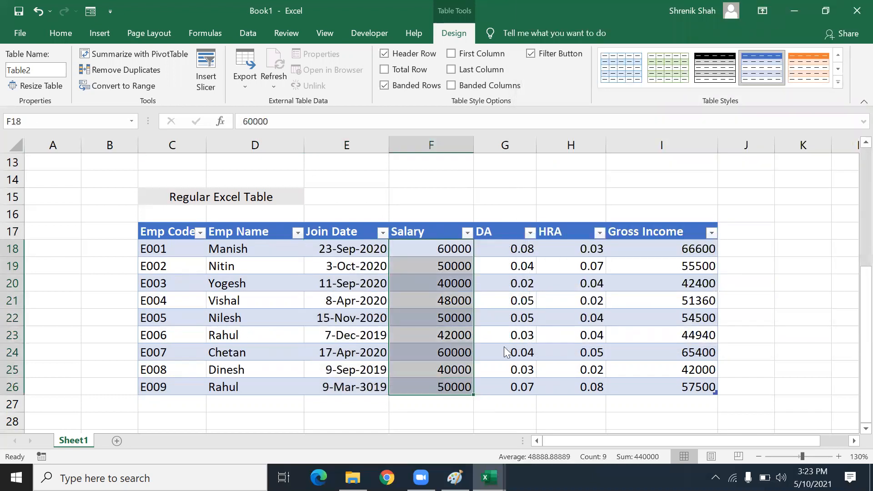
{"action": "left_click", "coordinate": [544, 85]}
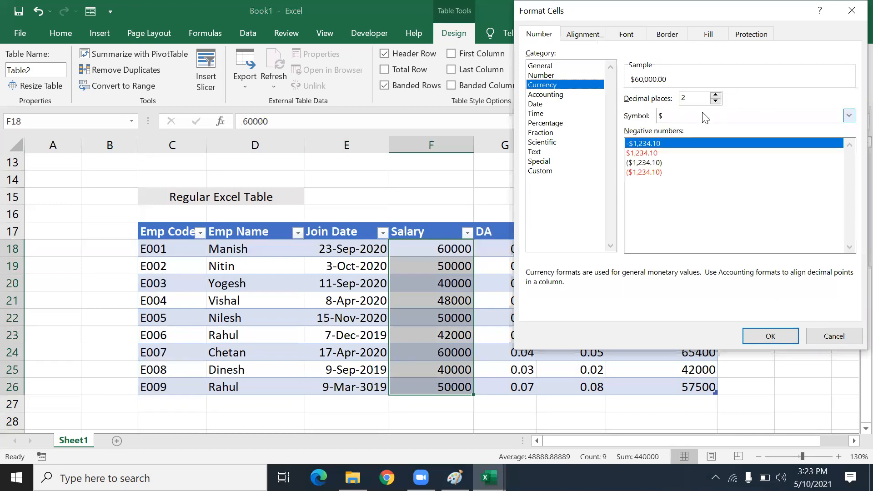
{"action": "left_click", "coordinate": [848, 115]}
{"action": "left_click_drag", "start_coordinate": [850, 143], "coordinate": [848, 183]}
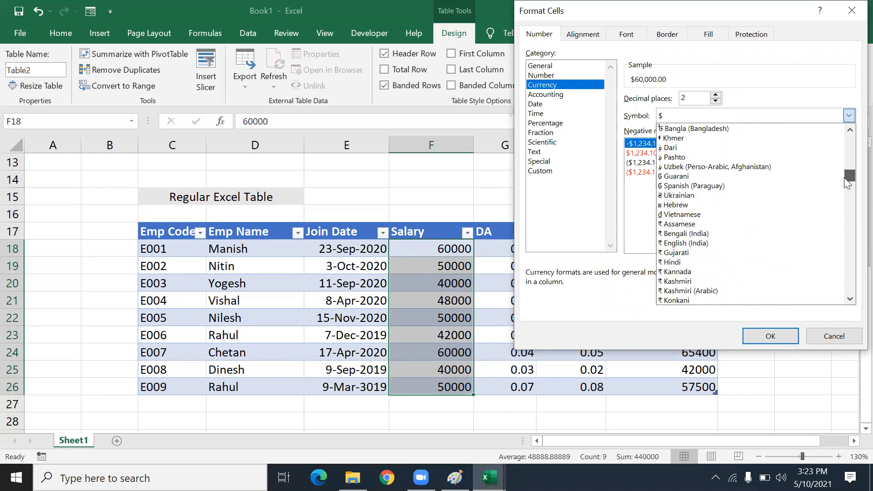
{"action": "left_click", "coordinate": [686, 243]}
{"action": "left_click", "coordinate": [770, 336]}
Step: Format the DA and HRA cells G18:H26 as percentages with two decimal places
{"action": "left_click_drag", "start_coordinate": [522, 248], "coordinate": [563, 387]}
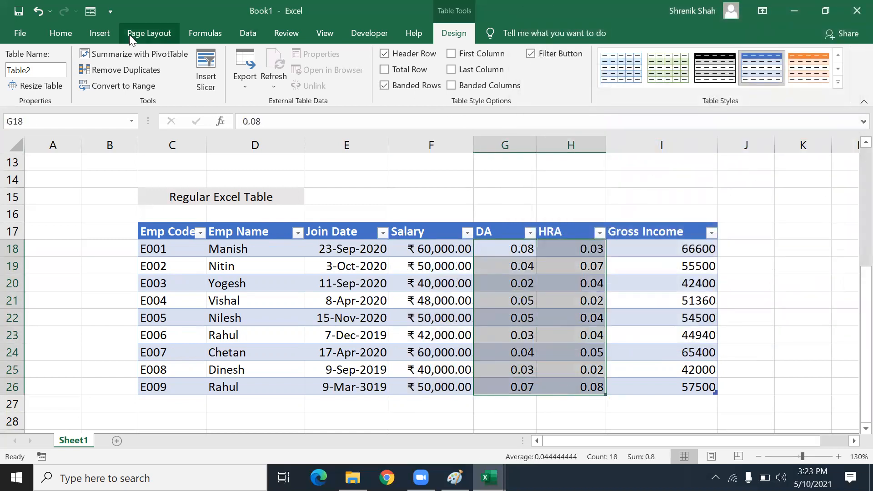
{"action": "left_click", "coordinate": [65, 36]}
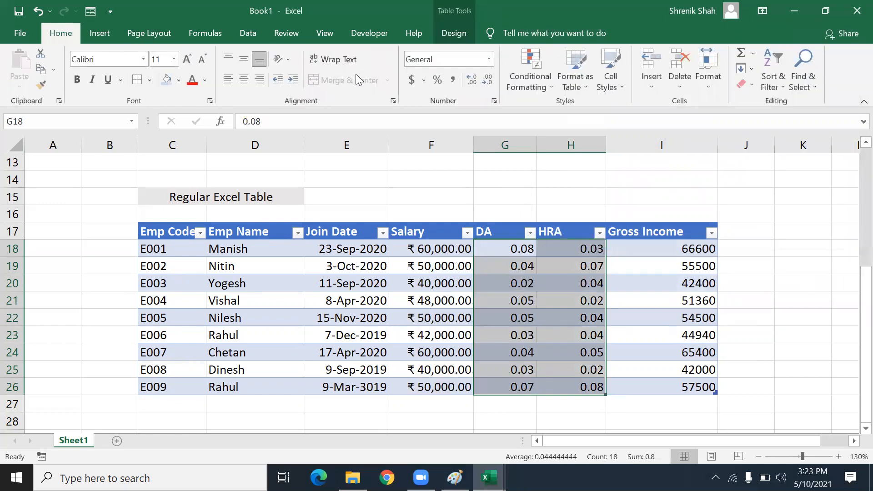
{"action": "left_click", "coordinate": [439, 83]}
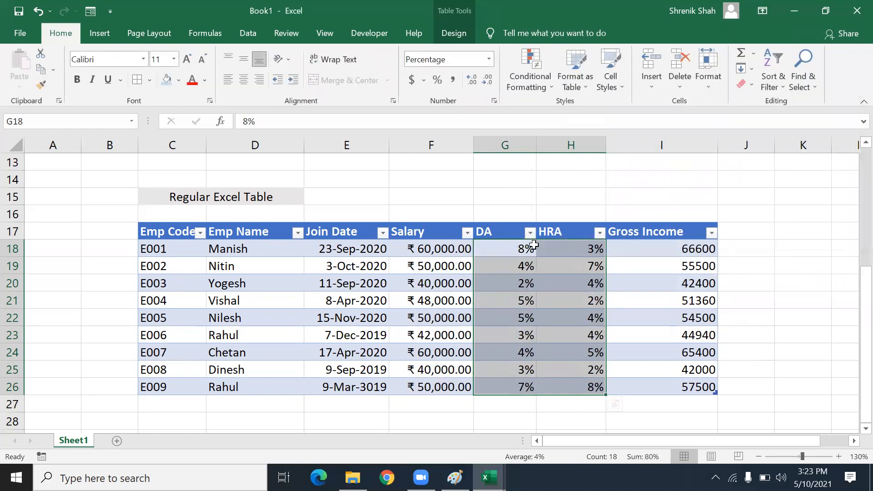
{"action": "left_click", "coordinate": [471, 81]}
{"action": "left_click", "coordinate": [471, 81]}
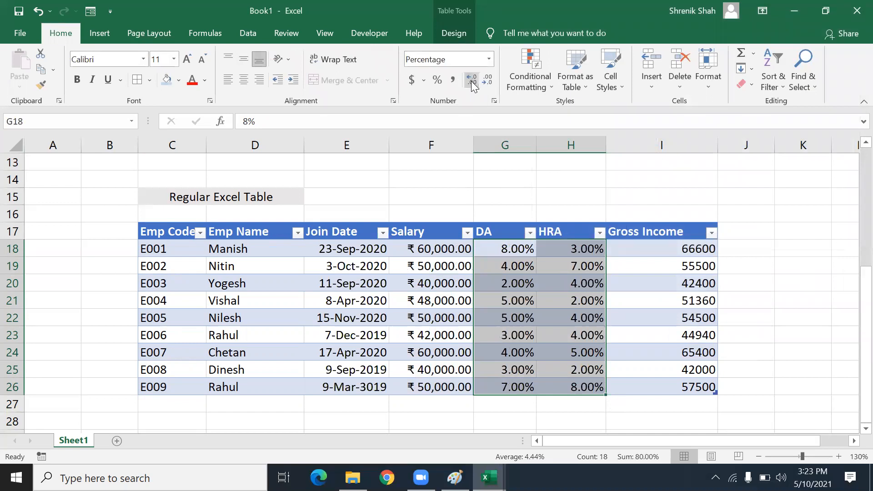
Step: Delete the contents of the Gross Income cells I18:I26
{"action": "left_click_drag", "start_coordinate": [683, 246], "coordinate": [686, 384]}
{"action": "key", "text": "ctrl+grave"}
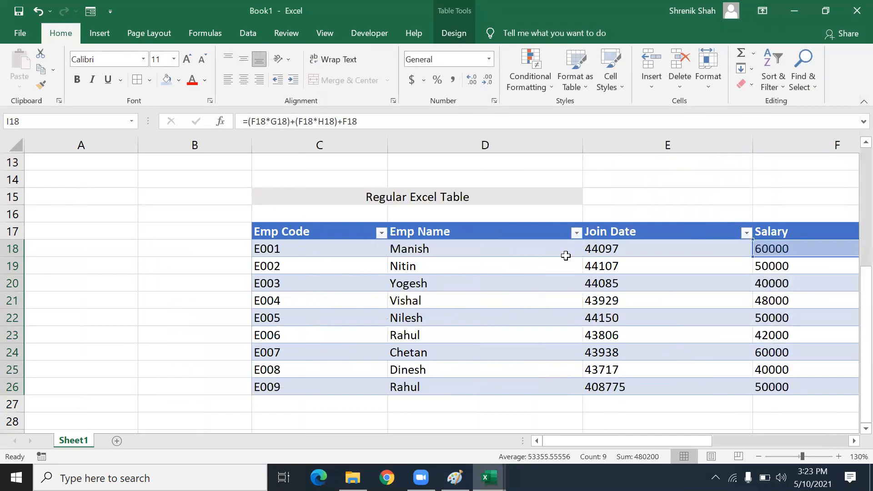
{"action": "key", "text": "ctrl+grave"}
{"action": "type", "text": "1"}
{"action": "key", "text": "Escape"}
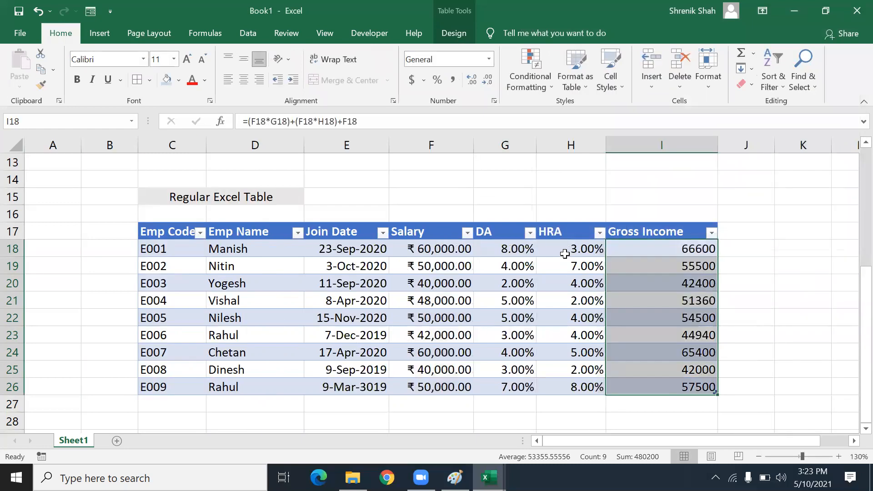
{"action": "key", "text": "Delete"}
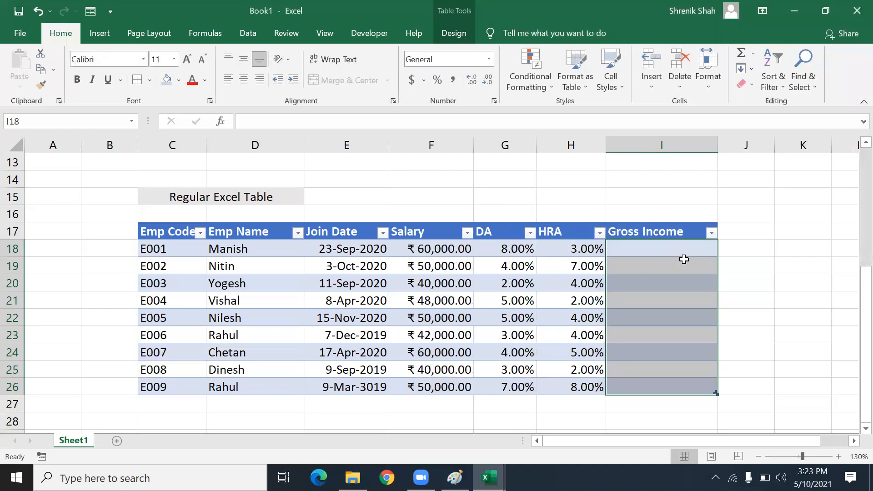
Step: Examine the Gross Income formula in cell I5 of the manually formatted table above
{"action": "left_click", "coordinate": [692, 259]}
{"action": "left_click", "coordinate": [692, 247]}
{"action": "scroll", "coordinate": [695, 258], "scroll_direction": "up", "scroll_amount": 2}
{"action": "scroll", "coordinate": [695, 258], "scroll_direction": "up", "scroll_amount": 1}
{"action": "left_click", "coordinate": [709, 181]}
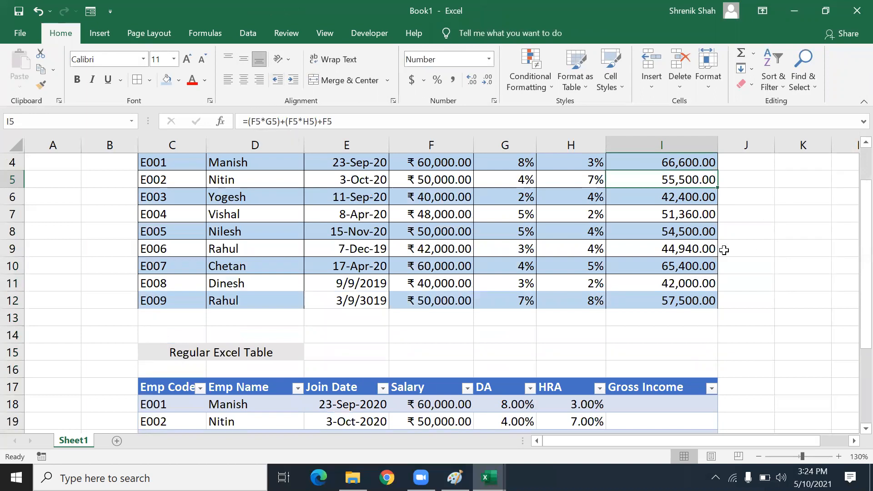
{"action": "scroll", "coordinate": [723, 248], "scroll_direction": "down", "scroll_amount": 5}
{"action": "scroll", "coordinate": [683, 239], "scroll_direction": "up", "scroll_amount": 1}
{"action": "scroll", "coordinate": [683, 238], "scroll_direction": "up", "scroll_amount": 1}
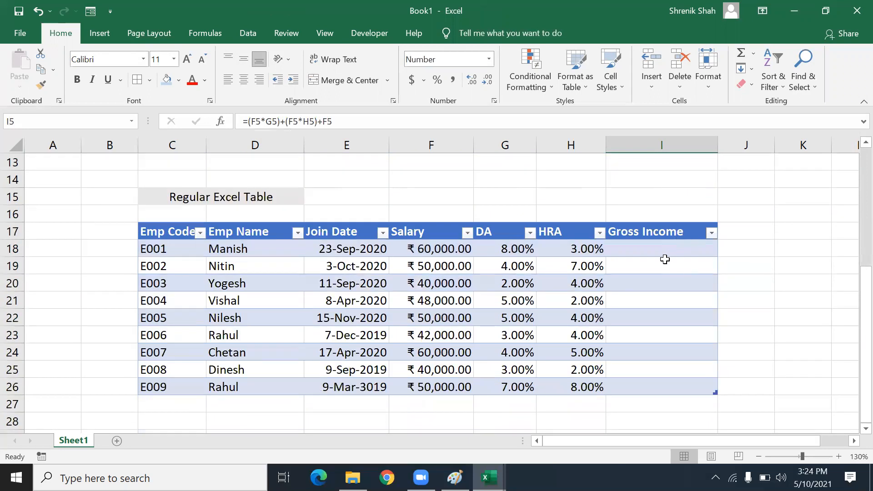
Step: Start a formula in cell I18, try a this-row Salary reference, and erase everything after the equals sign
{"action": "left_click", "coordinate": [661, 252]}
{"action": "type", "text": "="}
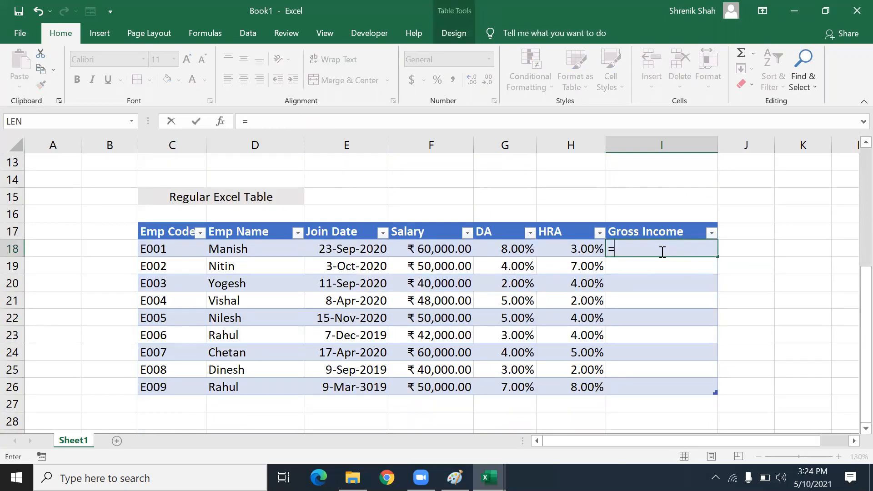
{"action": "type", "text": "("}
{"action": "left_click", "coordinate": [425, 248]}
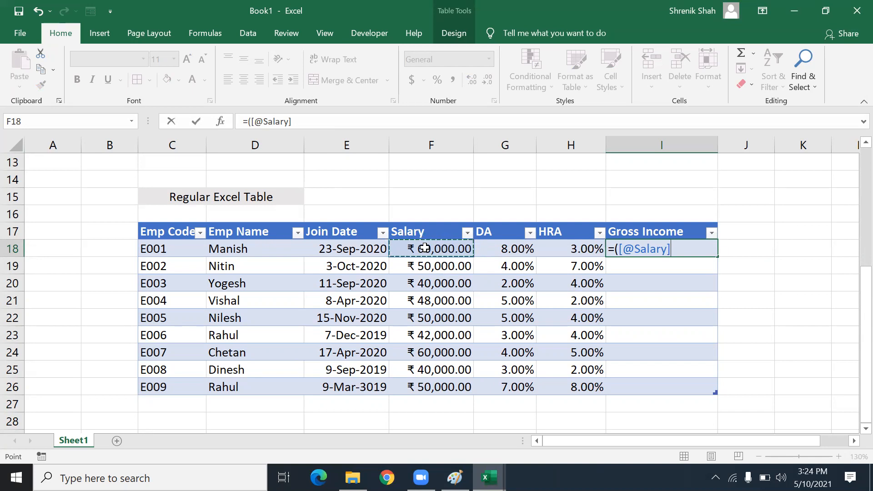
{"action": "key", "text": "BackSpace"}
{"action": "key", "text": "BackSpace"}
{"action": "key", "text": "BackSpace"}
{"action": "key", "text": "BackSpace"}
{"action": "key", "text": "BackSpace"}
{"action": "key", "text": "BackSpace"}
{"action": "key", "text": "BackSpace"}
{"action": "key", "text": "BackSpace"}
{"action": "key", "text": "BackSpace"}
{"action": "key", "text": "BackSpace"}
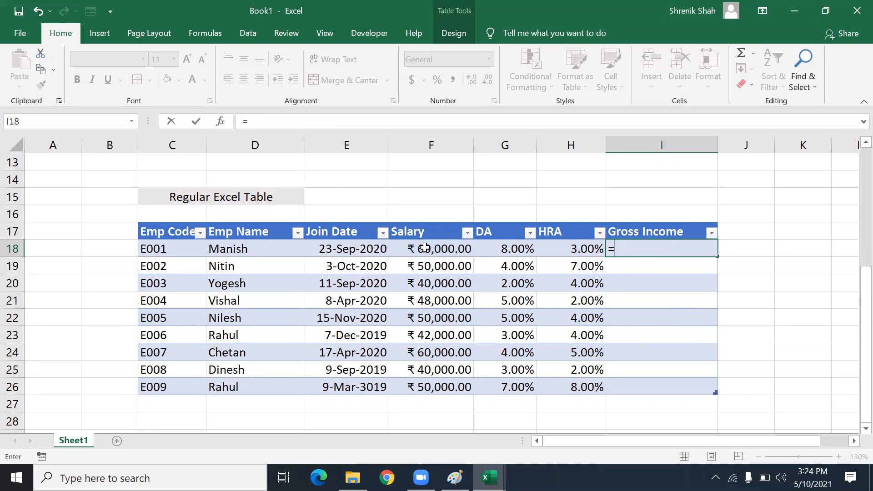
Step: Try a whole-column [Emp Code] reference in the I18 formula, and erase it
{"action": "type", "text": "(["}
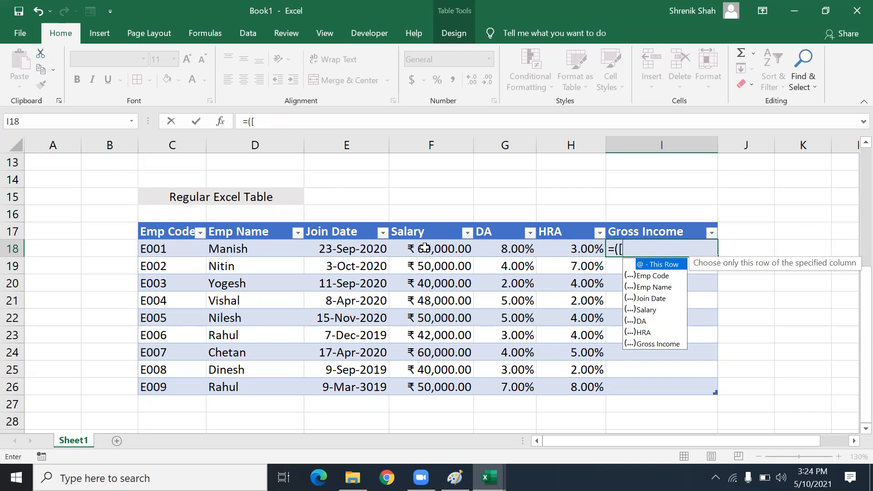
{"action": "type", "text": "E"}
{"action": "key", "text": "Tab"}
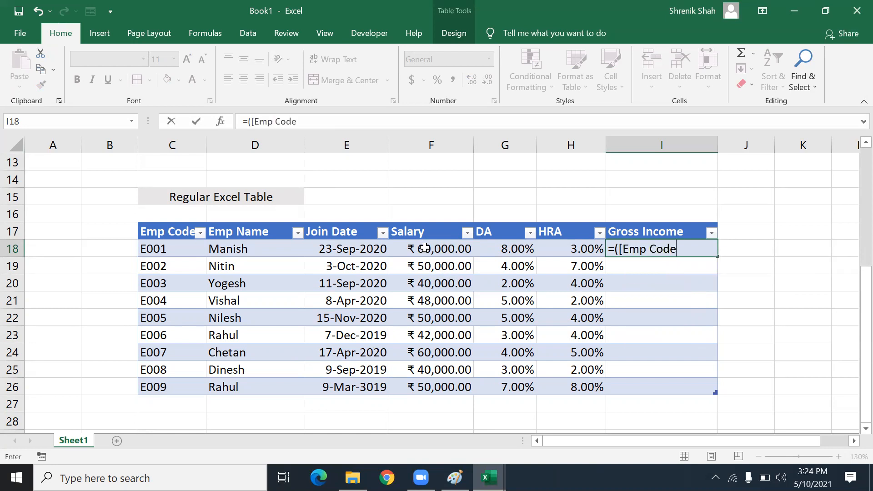
{"action": "type", "text": "]"}
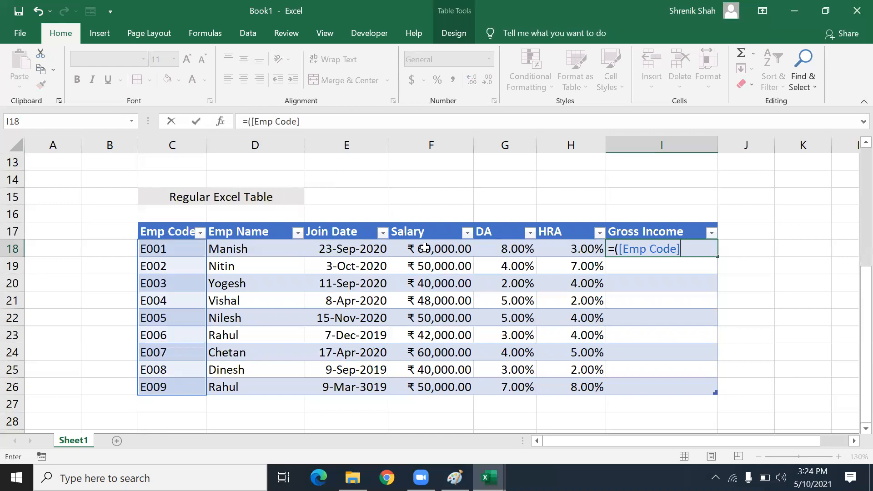
{"action": "key", "text": "BackSpace"}
{"action": "key", "text": "BackSpace"}
{"action": "key", "text": "BackSpace"}
{"action": "key", "text": "BackSpace"}
{"action": "key", "text": "BackSpace"}
{"action": "key", "text": "BackSpace"}
{"action": "key", "text": "BackSpace"}
{"action": "key", "text": "BackSpace"}
{"action": "key", "text": "BackSpace"}
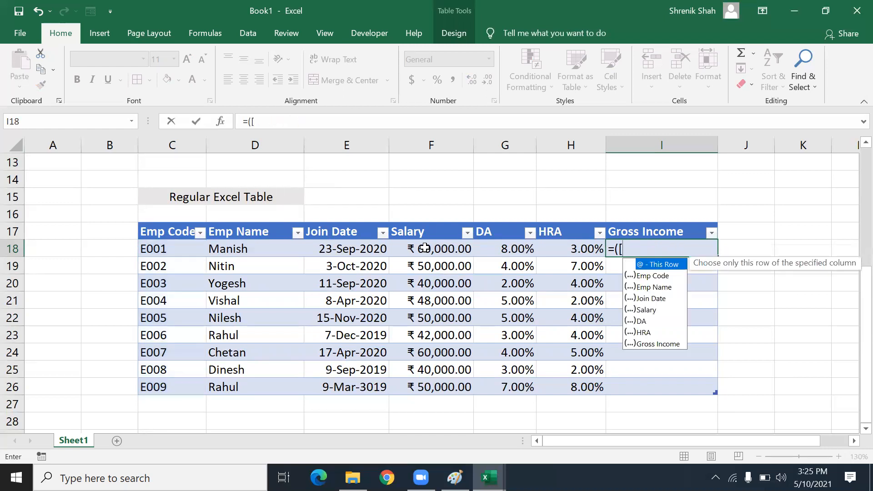
{"action": "key", "text": "BackSpace"}
Step: Try the reference @[Emp Code] in the I18 formula, and erase everything after the equals sign
{"action": "type", "text": "@"}
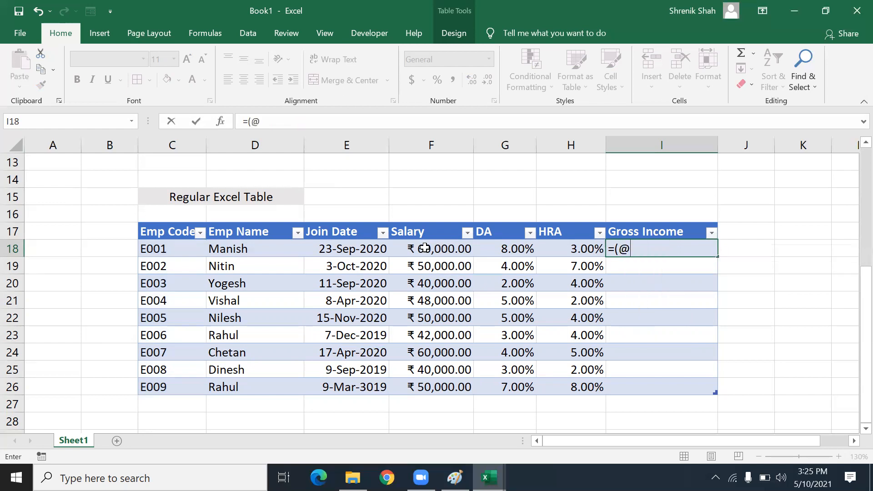
{"action": "type", "text": "[r"}
{"action": "key", "text": "BackSpace"}
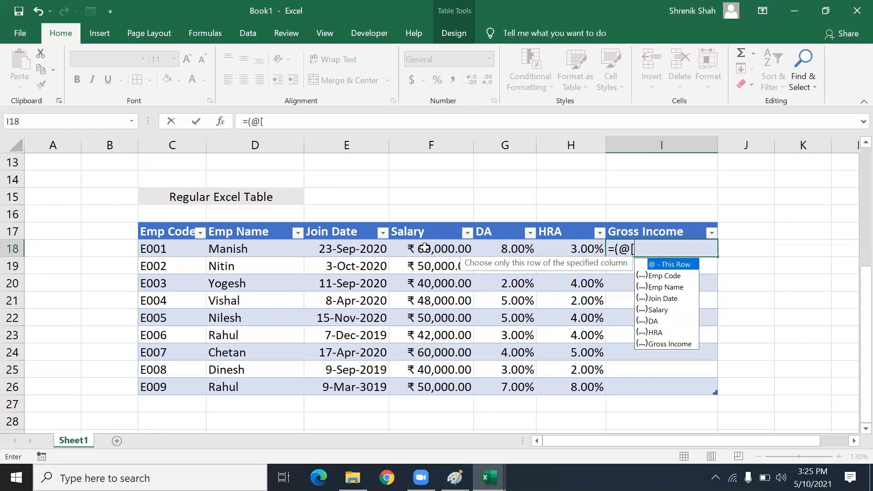
{"action": "type", "text": "e"}
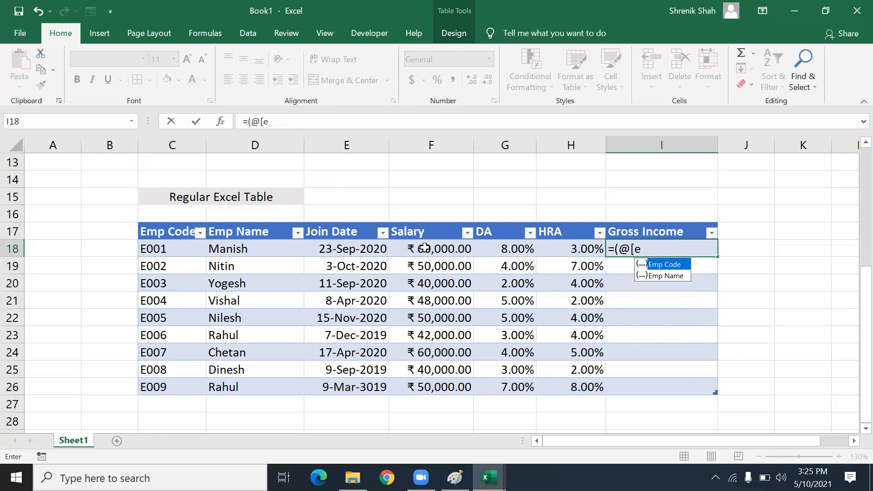
{"action": "key", "text": "Tab"}
{"action": "type", "text": "]"}
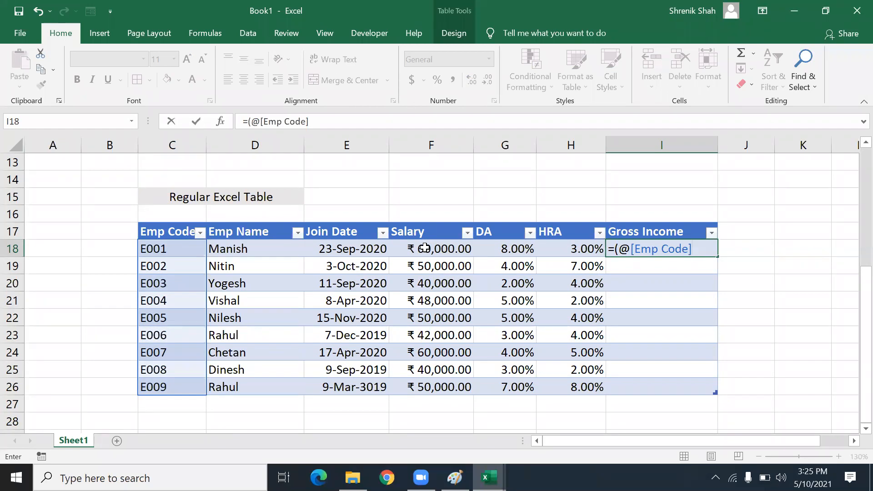
{"action": "key", "text": "BackSpace"}
{"action": "key", "text": "BackSpace"}
{"action": "key", "text": "BackSpace"}
{"action": "key", "text": "BackSpace"}
{"action": "key", "text": "BackSpace"}
{"action": "key", "text": "BackSpace"}
{"action": "key", "text": "BackSpace"}
{"action": "key", "text": "BackSpace"}
{"action": "key", "text": "BackSpace"}
{"action": "key", "text": "BackSpace"}
{"action": "key", "text": "BackSpace"}
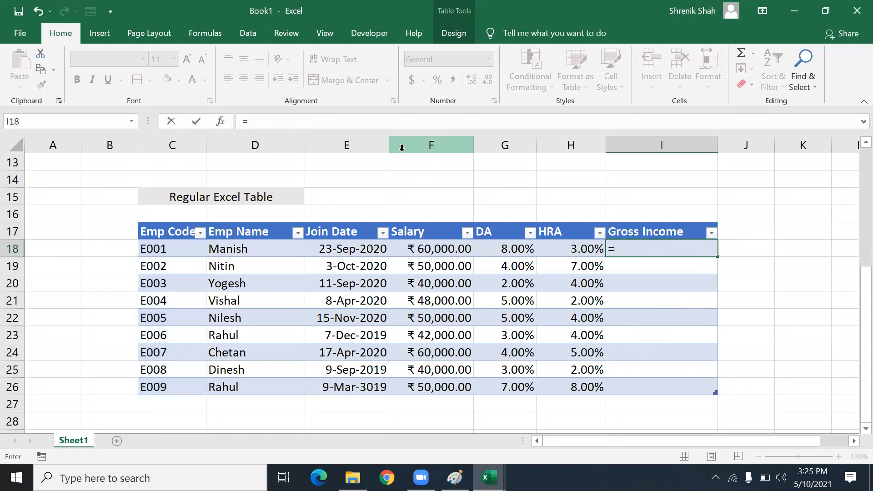
Step: Start the I18 Gross Income formula with the parenthesized product of this row's Salary and DA, followed by a plus sign and a second opening parenthesis
{"action": "left_click", "coordinate": [407, 248]}
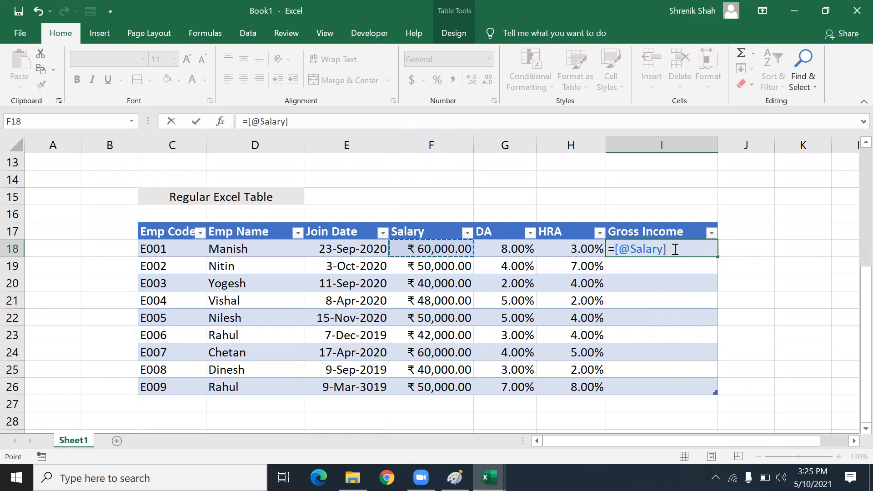
{"action": "type", "text": "*"}
{"action": "left_click", "coordinate": [523, 248]}
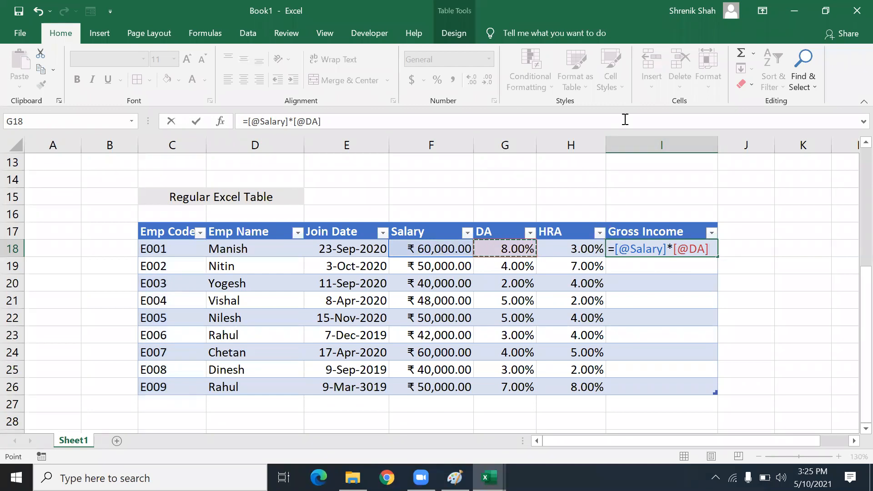
{"action": "left_click", "coordinate": [614, 248]}
{"action": "type", "text": "("}
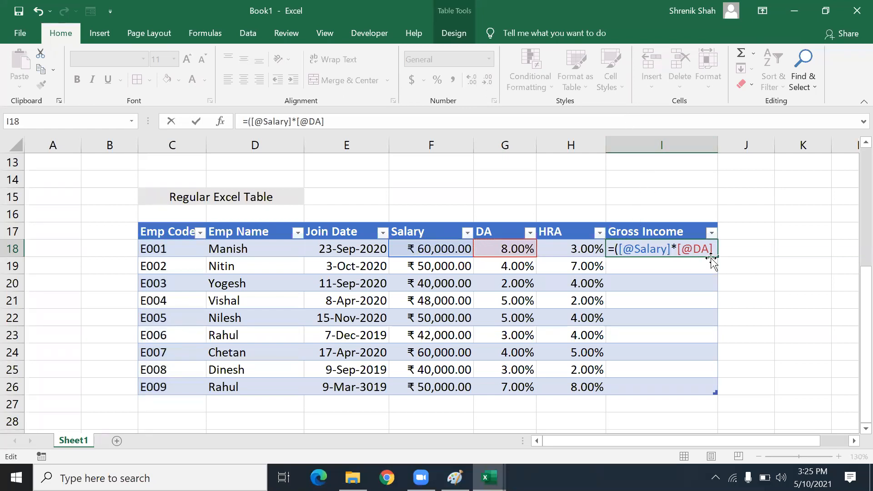
{"action": "left_click", "coordinate": [713, 250]}
{"action": "type", "text": ")+("}
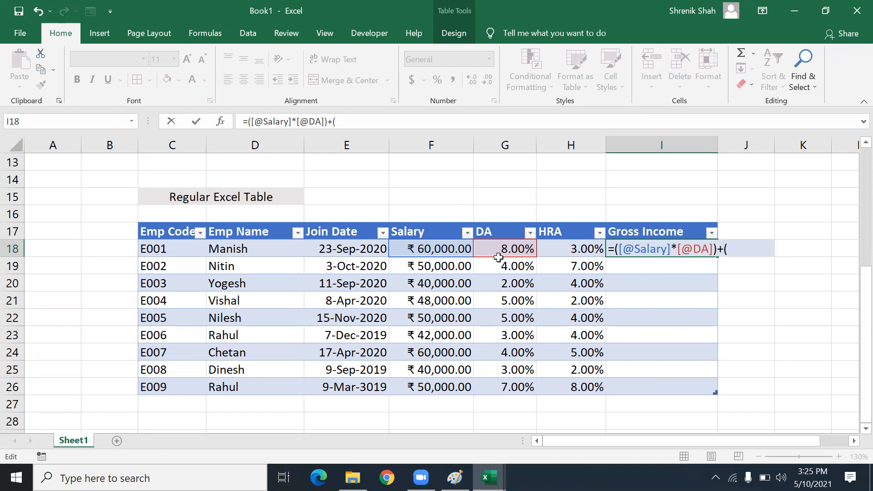
Step: Complete the I18 formula with this row's Salary times HRA, close the parenthesis, add Salary, and enter the formula
{"action": "left_click", "coordinate": [455, 250]}
{"action": "type", "text": "*"}
{"action": "left_click", "coordinate": [576, 243]}
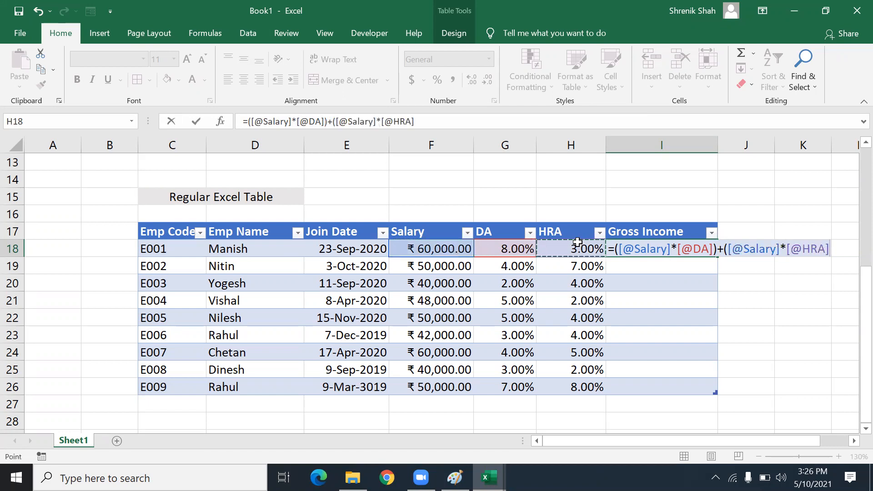
{"action": "type", "text": ")+"}
{"action": "left_click", "coordinate": [446, 250]}
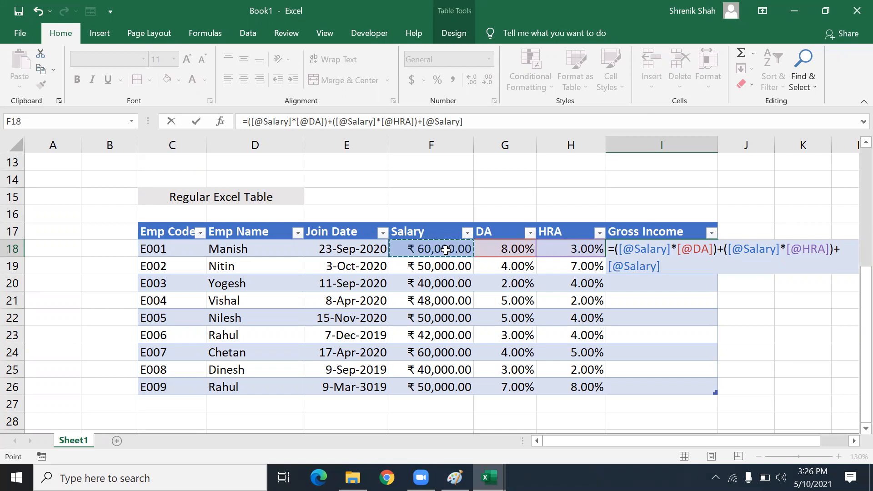
{"action": "key", "text": "Return"}
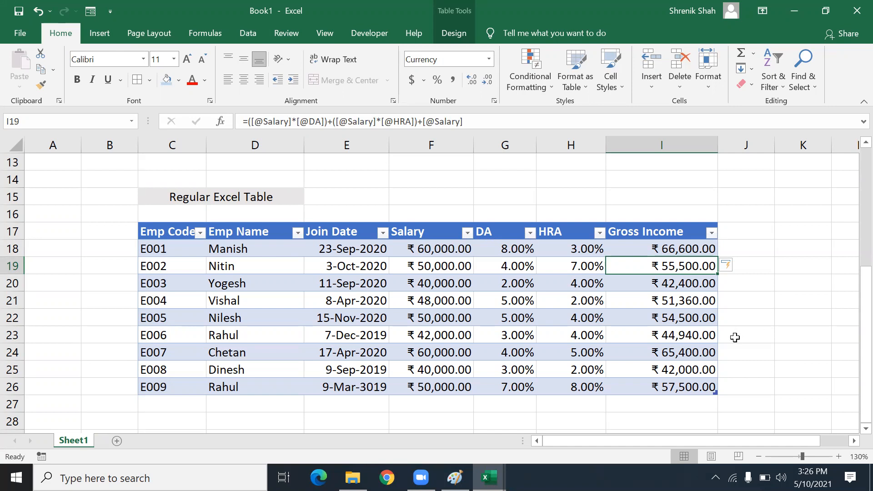
Step: Append -100 to the end of the Gross Income formula in I18 and enter it
{"action": "double_click", "coordinate": [698, 244]}
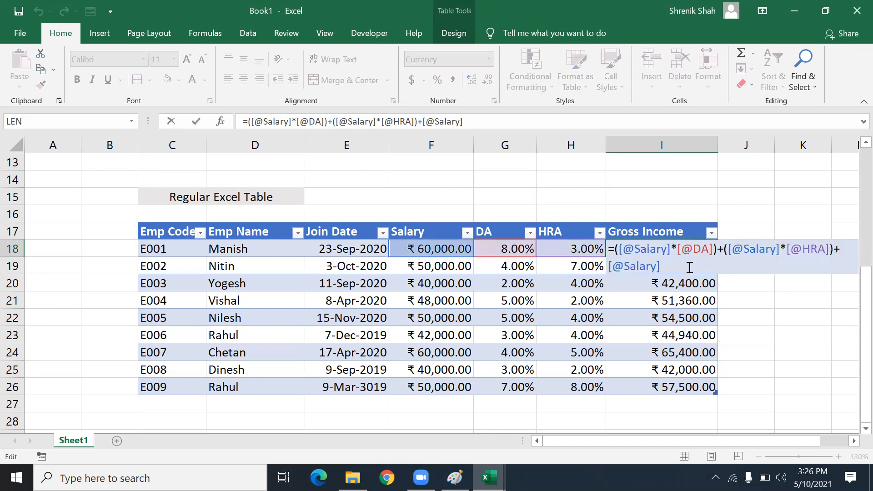
{"action": "type", "text": "-100"}
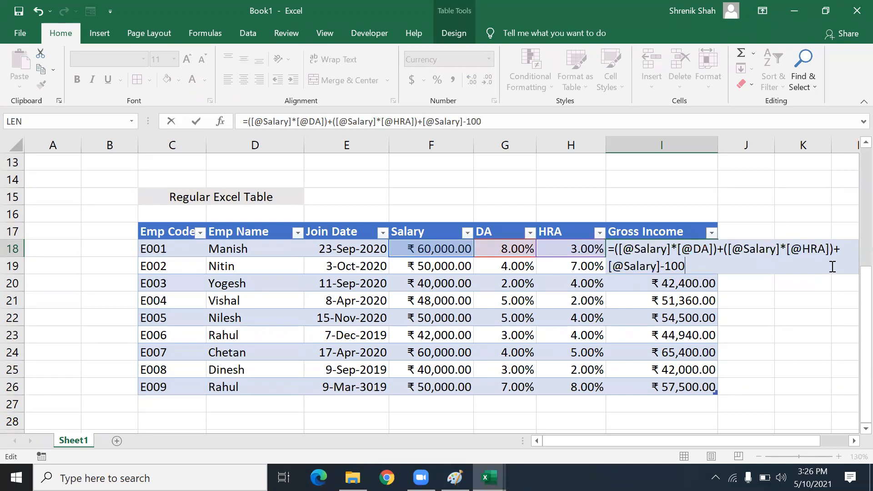
{"action": "key", "text": "Return"}
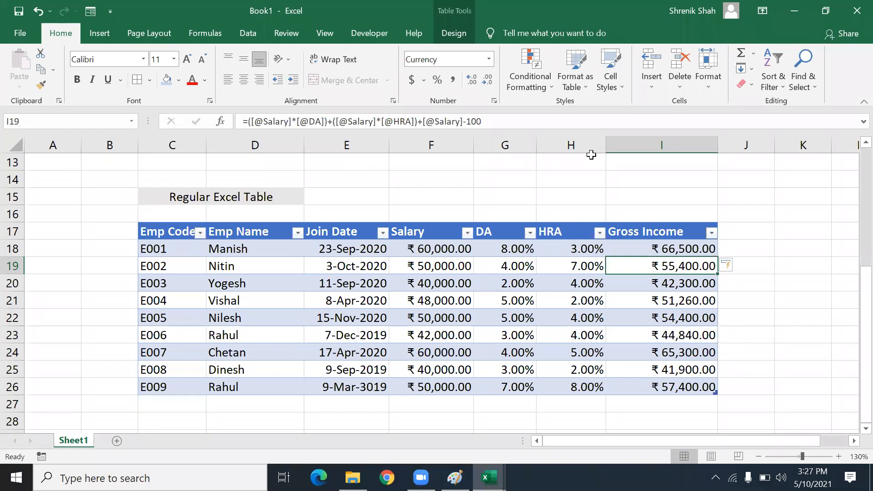
Step: Try the table style options by turning the Header Row off and back on and the Total Row on and off
{"action": "left_click", "coordinate": [449, 38]}
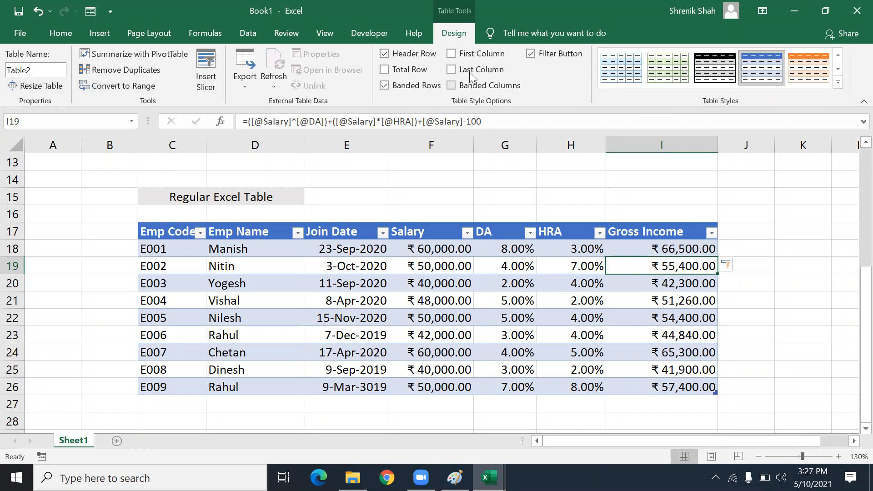
{"action": "left_click", "coordinate": [398, 56]}
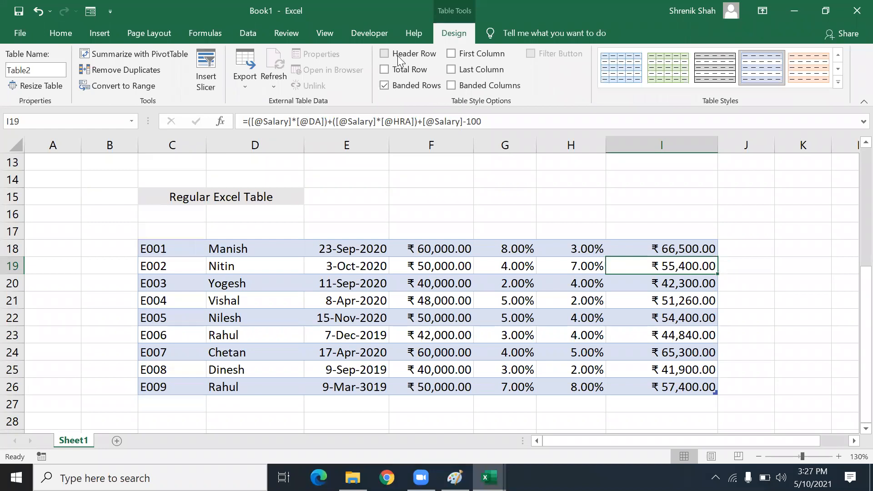
{"action": "left_click", "coordinate": [397, 55]}
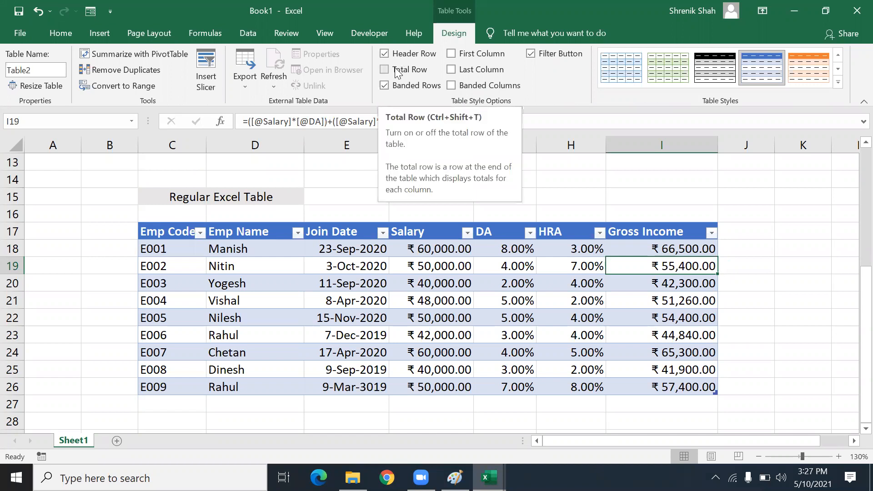
{"action": "left_click", "coordinate": [395, 67]}
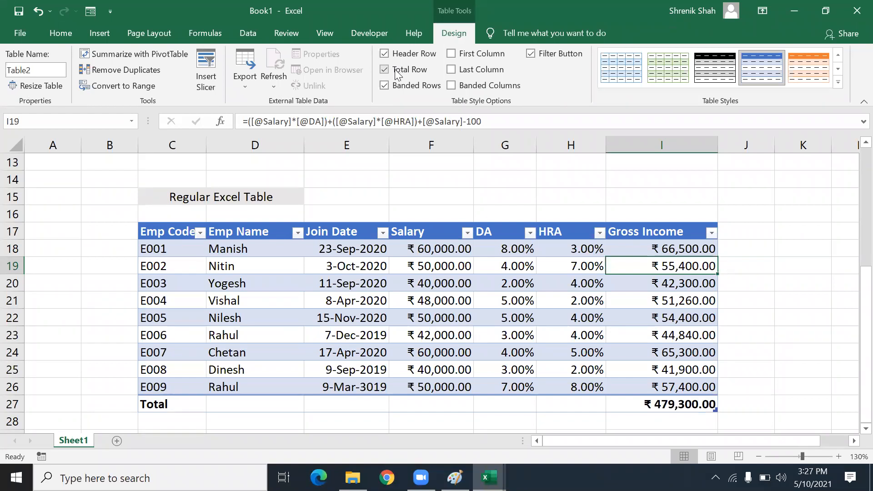
{"action": "left_click", "coordinate": [395, 69]}
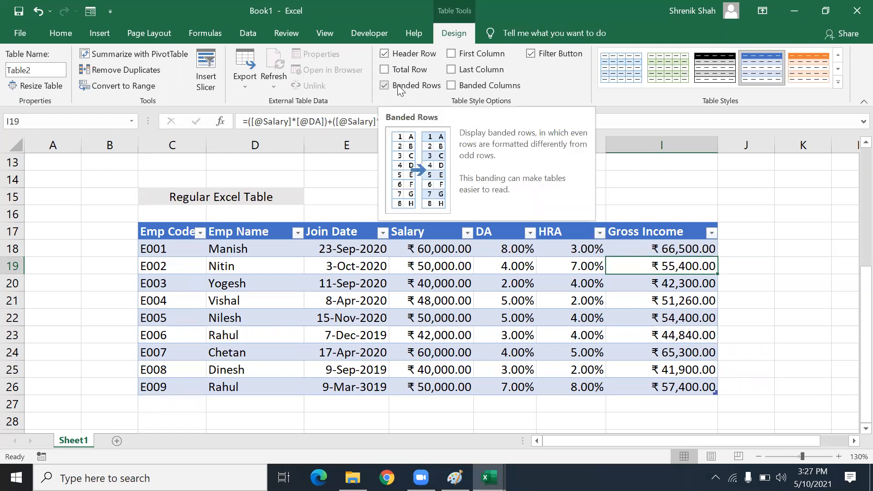
Step: Try Banded Columns in place of Banded Rows on the table, and restore the row banding
{"action": "left_click", "coordinate": [399, 86]}
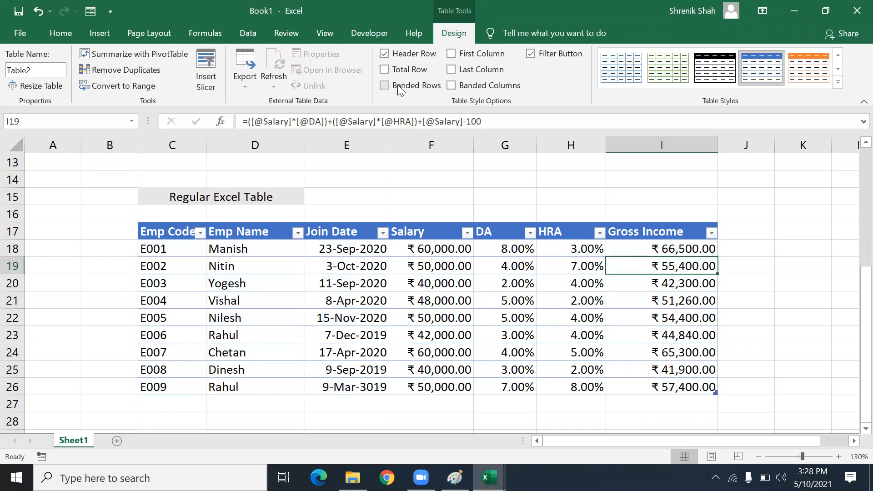
{"action": "left_click", "coordinate": [452, 86]}
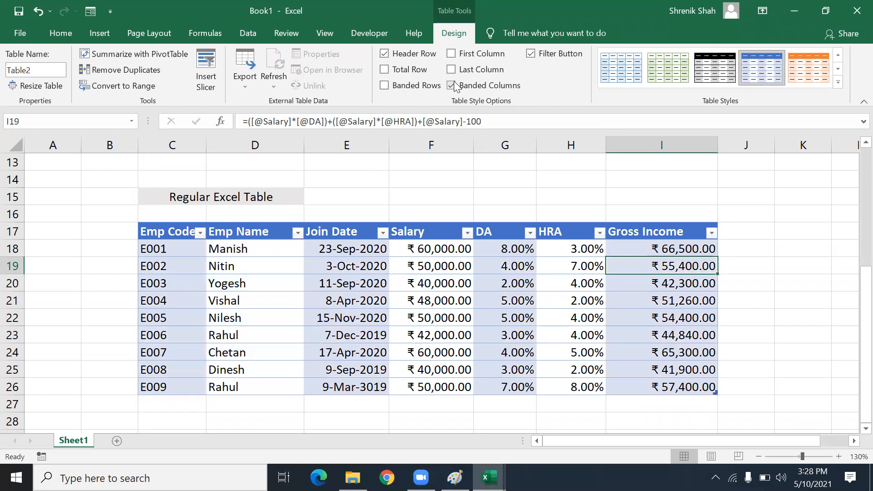
{"action": "left_click", "coordinate": [453, 86]}
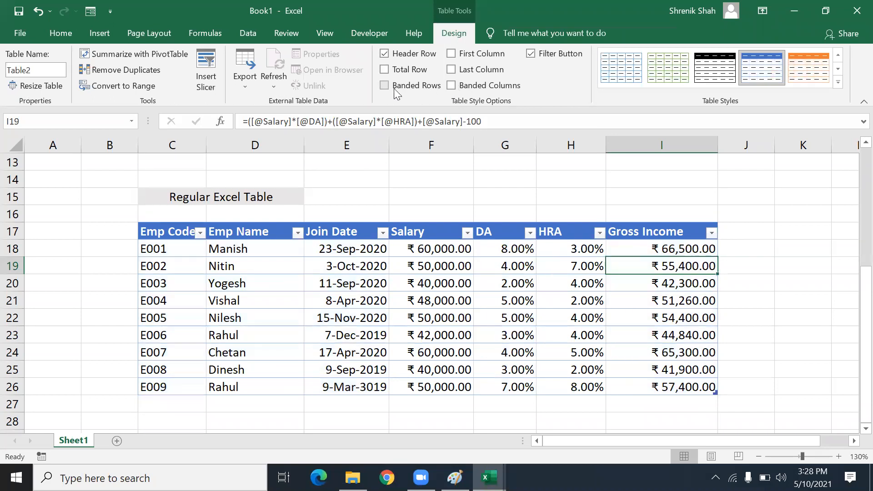
{"action": "left_click", "coordinate": [386, 86]}
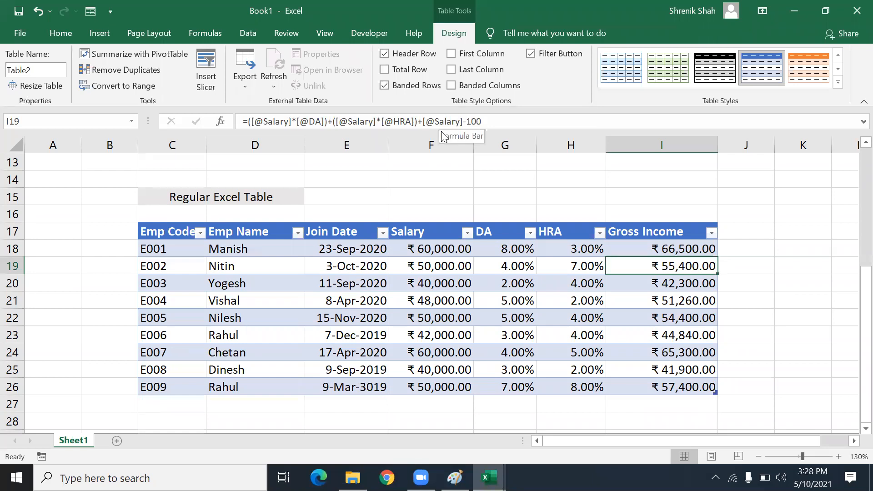
Step: Try the First Column emphasis and the Last Column emphasis on the table, turning each off again
{"action": "left_click", "coordinate": [455, 55]}
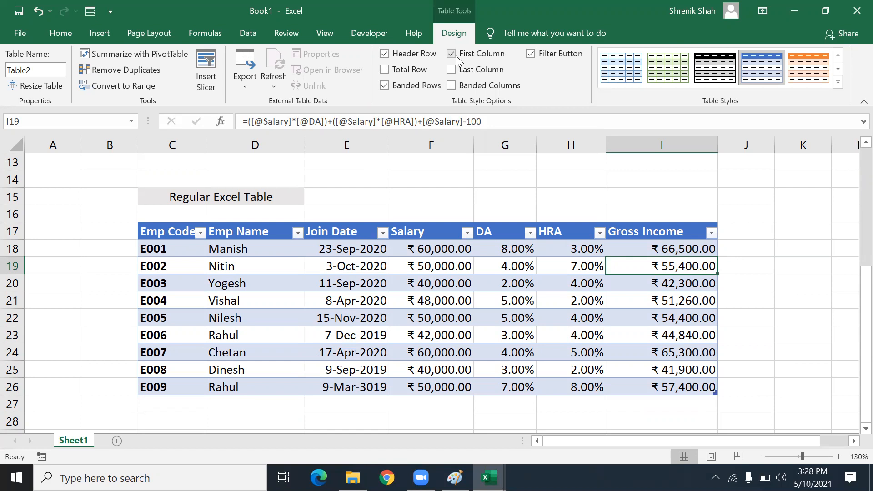
{"action": "left_click", "coordinate": [451, 54]}
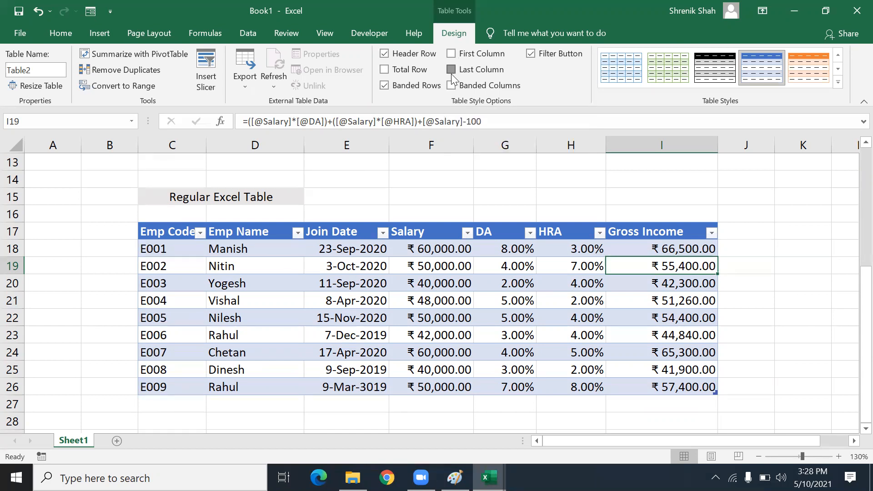
{"action": "left_click", "coordinate": [451, 73]}
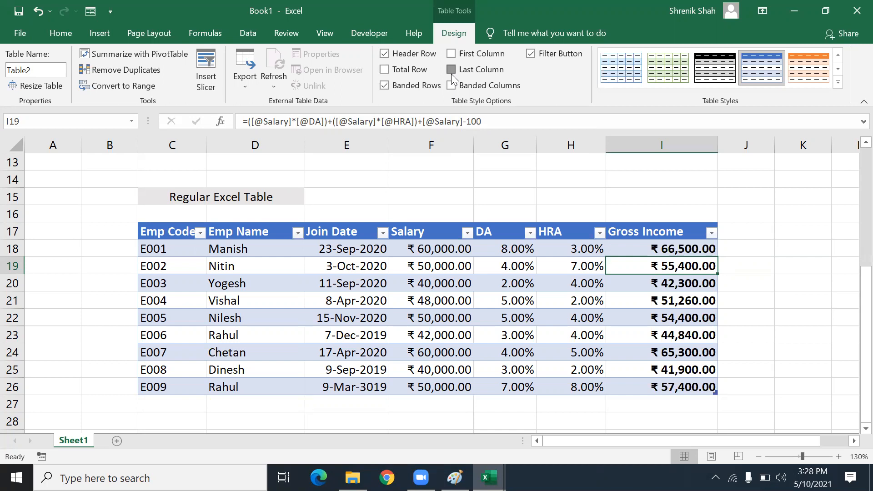
{"action": "left_click", "coordinate": [451, 70]}
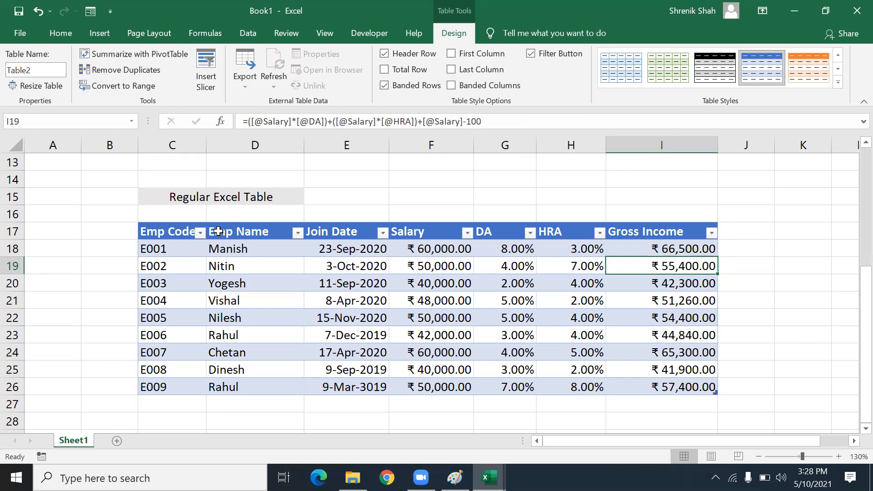
Step: Filter the Salary column to show only ₹ 42,000.00 and ₹ 48,000.00
{"action": "left_click", "coordinate": [204, 236]}
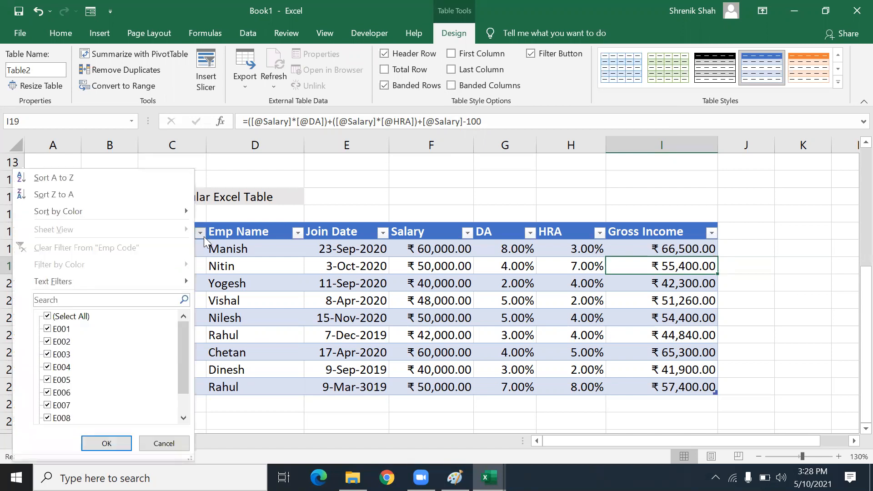
{"action": "left_click", "coordinate": [204, 237]}
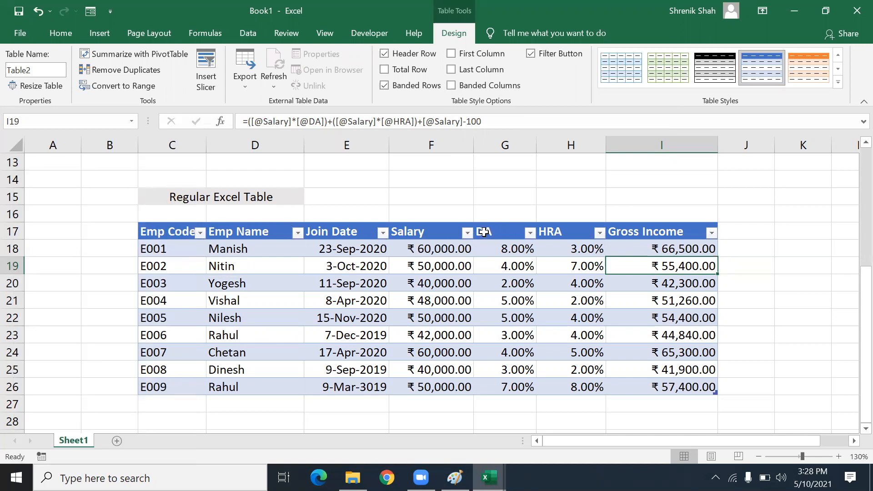
{"action": "left_click", "coordinate": [467, 233]}
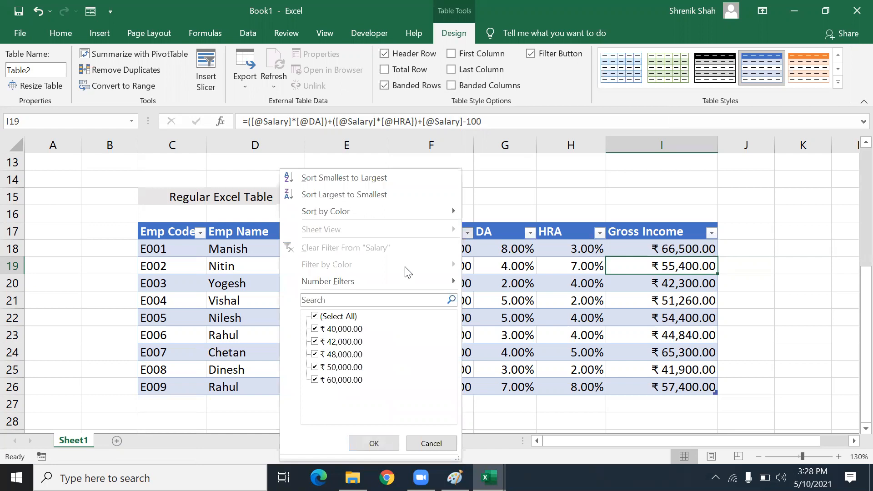
{"action": "left_click", "coordinate": [315, 329]}
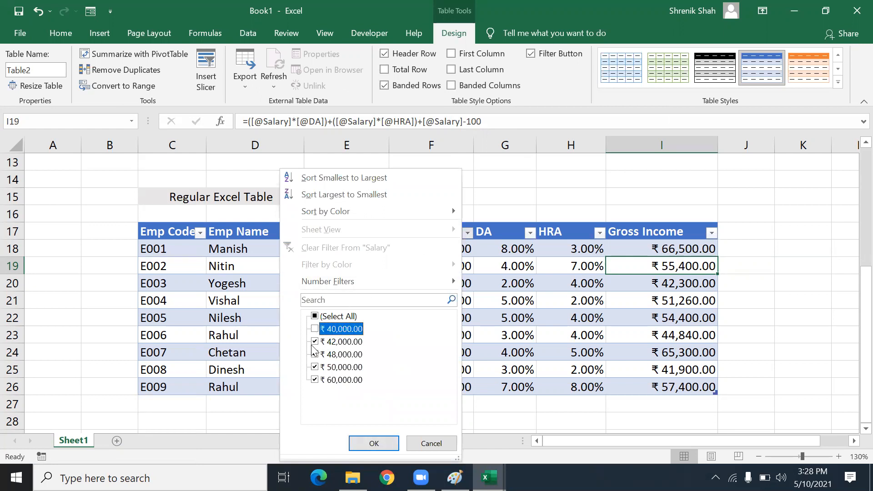
{"action": "left_click", "coordinate": [314, 367]}
{"action": "left_click", "coordinate": [315, 379]}
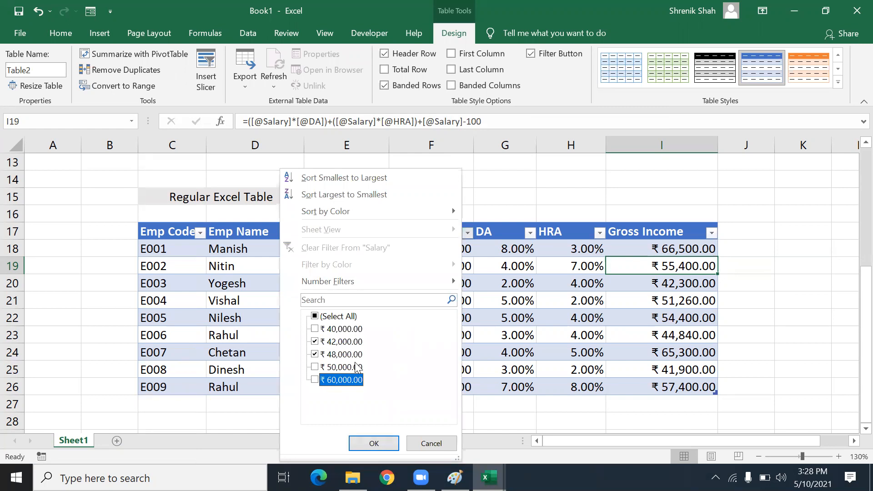
{"action": "left_click", "coordinate": [371, 446]}
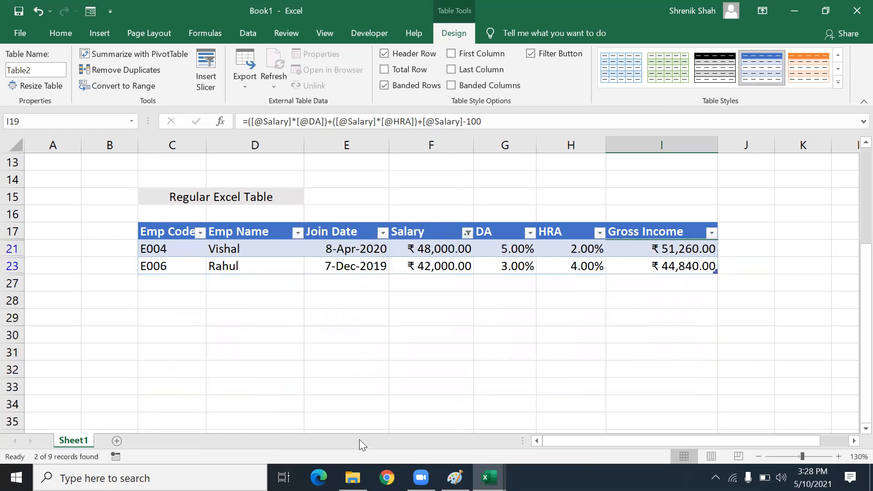
Step: Clear the filter from the Salary column, and turn the table's filter buttons off and back on
{"action": "left_click", "coordinate": [468, 233]}
{"action": "left_click", "coordinate": [385, 247]}
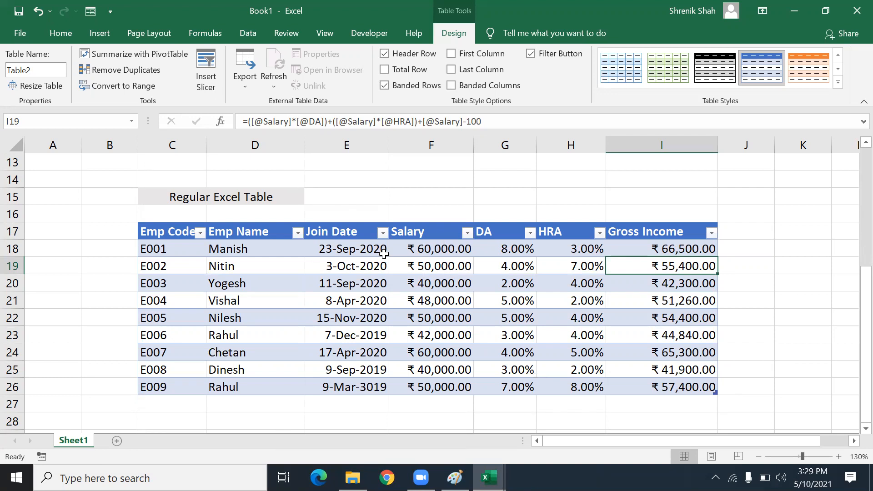
{"action": "left_click", "coordinate": [534, 52]}
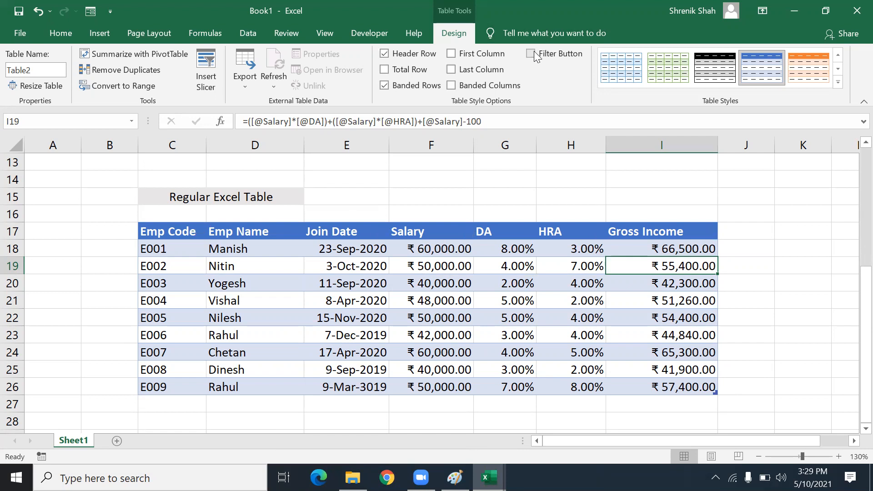
{"action": "left_click", "coordinate": [530, 54]}
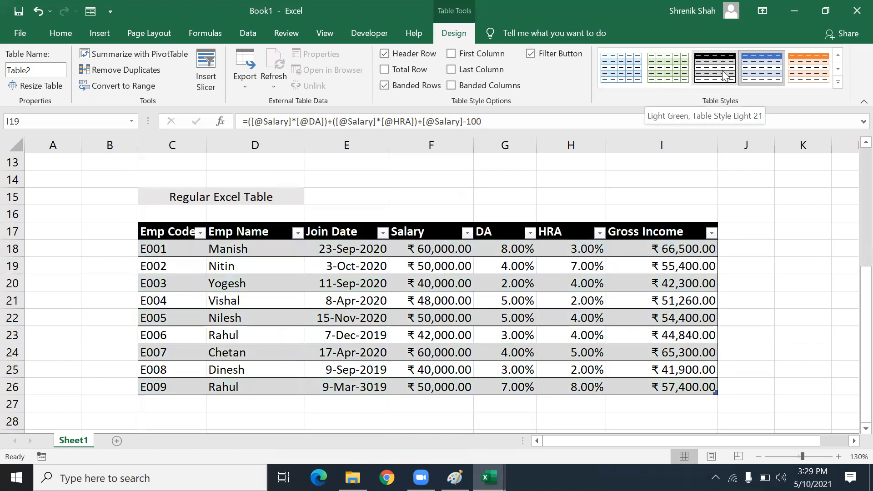
Step: Preview other table styles on the employee table, including Orange, Table Style Medium 10, and leave the current style applied
{"action": "left_click", "coordinate": [838, 70]}
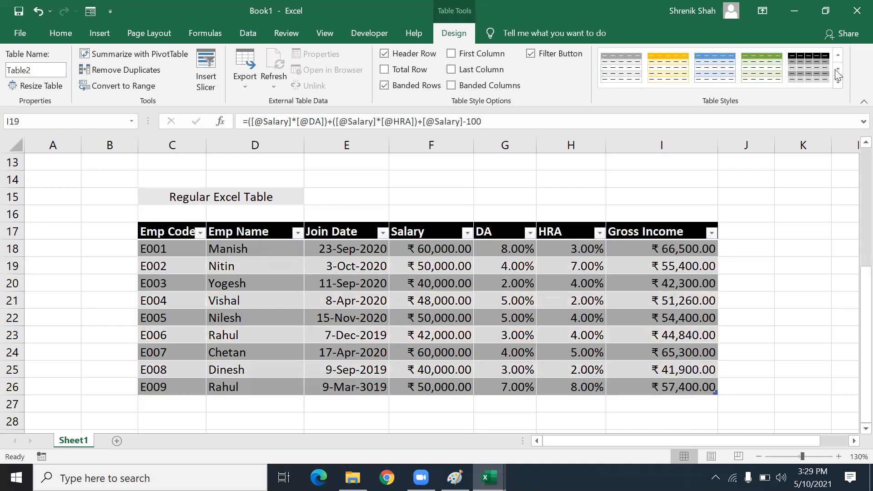
{"action": "left_click", "coordinate": [838, 70]}
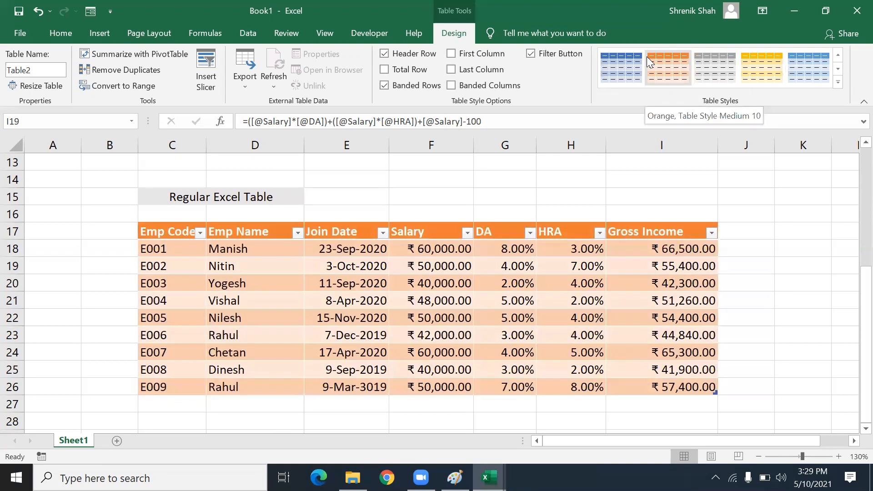
{"action": "left_click", "coordinate": [540, 300]}
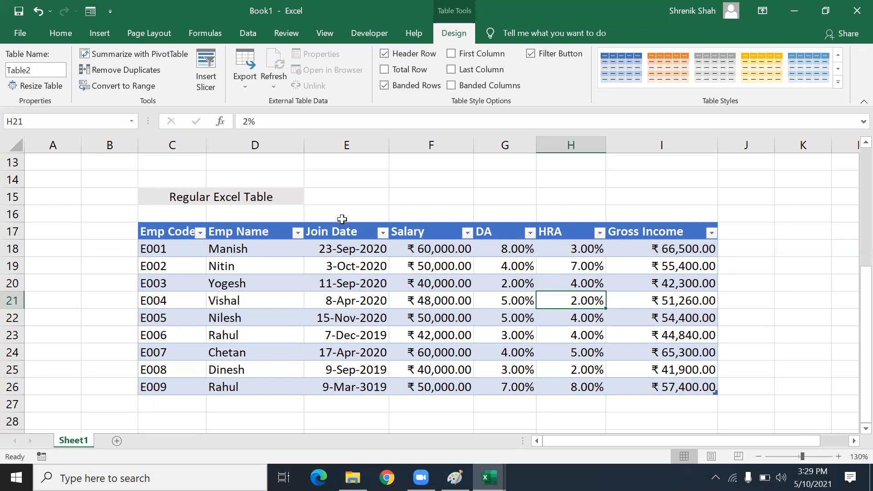
Step: Rename the employee table as EmpGossIncome, leaving the name field by selecting cells within the table
{"action": "left_click", "coordinate": [40, 71]}
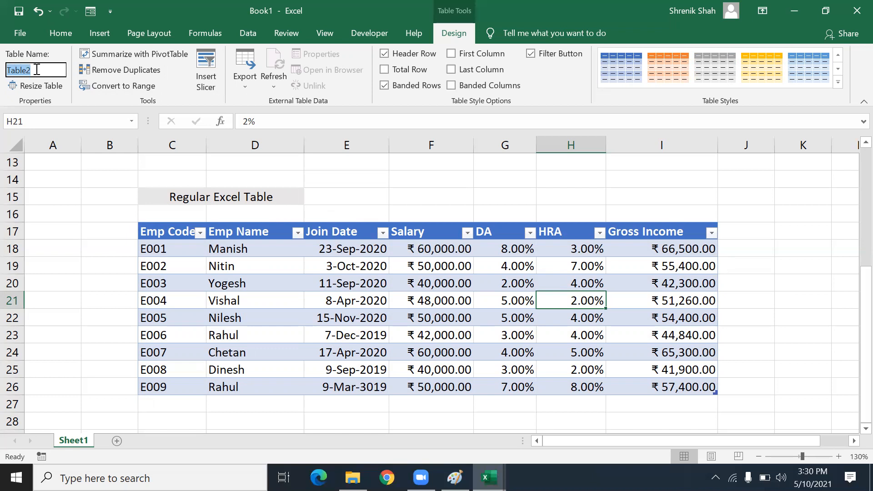
{"action": "type", "text": "EmpGossIncome"}
{"action": "key", "text": "Return"}
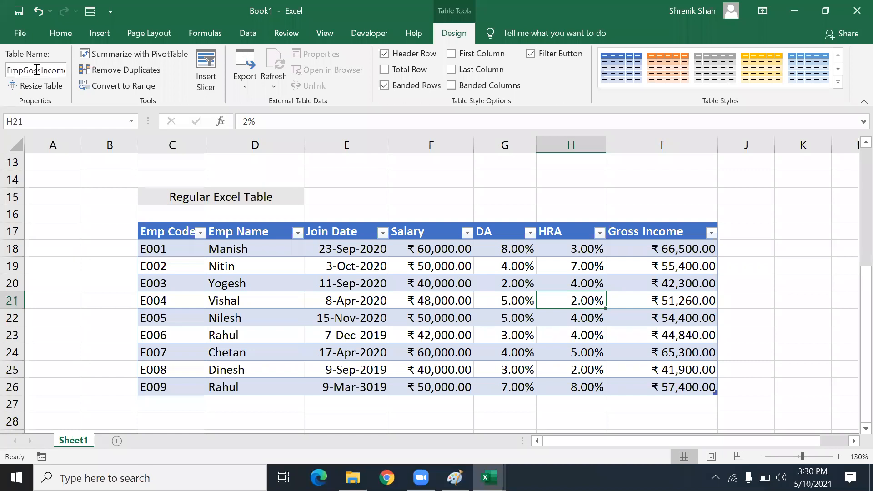
{"action": "left_click", "coordinate": [379, 265]}
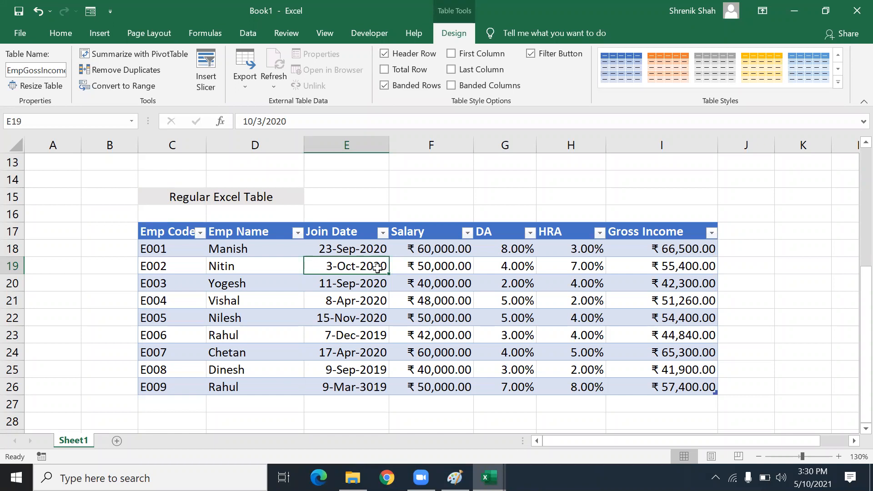
{"action": "left_click_drag", "start_coordinate": [289, 283], "coordinate": [419, 337]}
{"action": "left_click", "coordinate": [417, 335]}
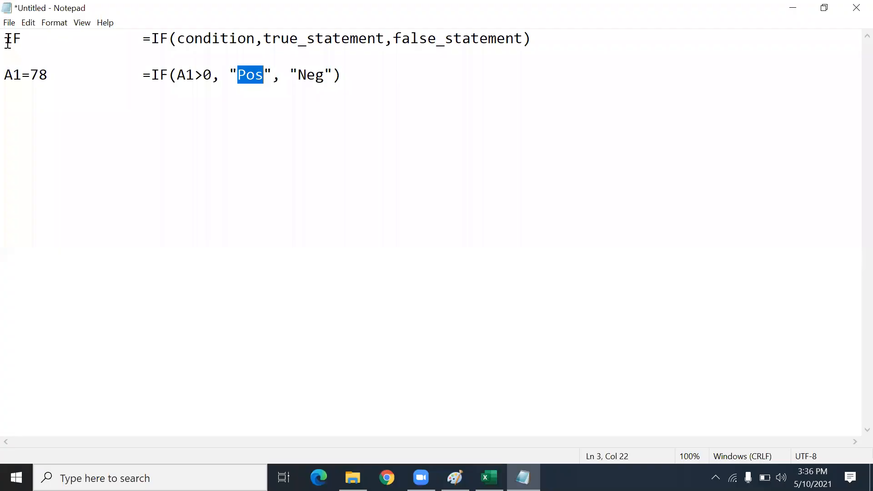
Step: Examine the IF syntax and the A1=78 positive/negative example in the Notepad notes, highlighting the condition and its true and false parts
{"action": "left_click_drag", "start_coordinate": [7, 40], "coordinate": [421, 95]}
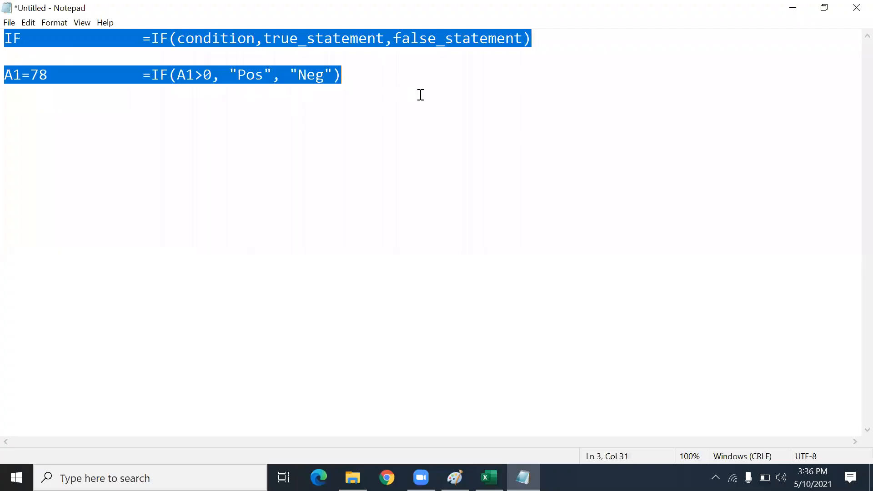
{"action": "left_click", "coordinate": [321, 159]}
{"action": "left_click_drag", "start_coordinate": [160, 38], "coordinate": [151, 39]}
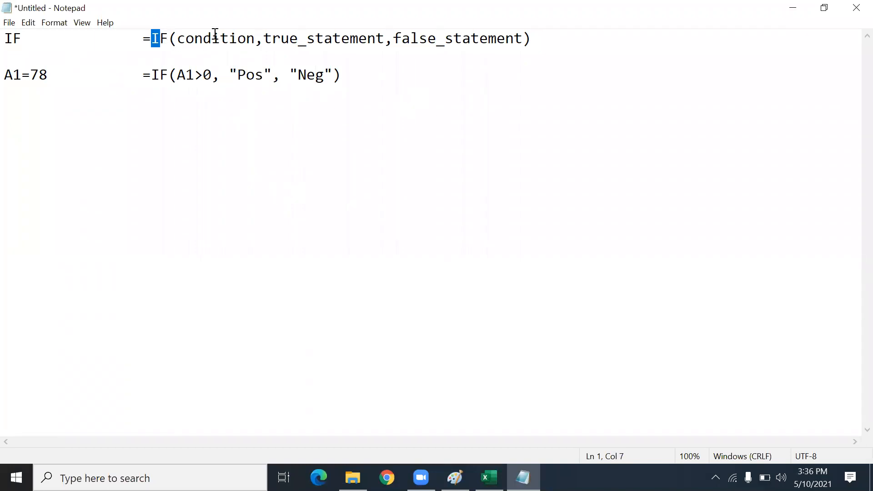
{"action": "left_click_drag", "start_coordinate": [216, 34], "coordinate": [573, 34]}
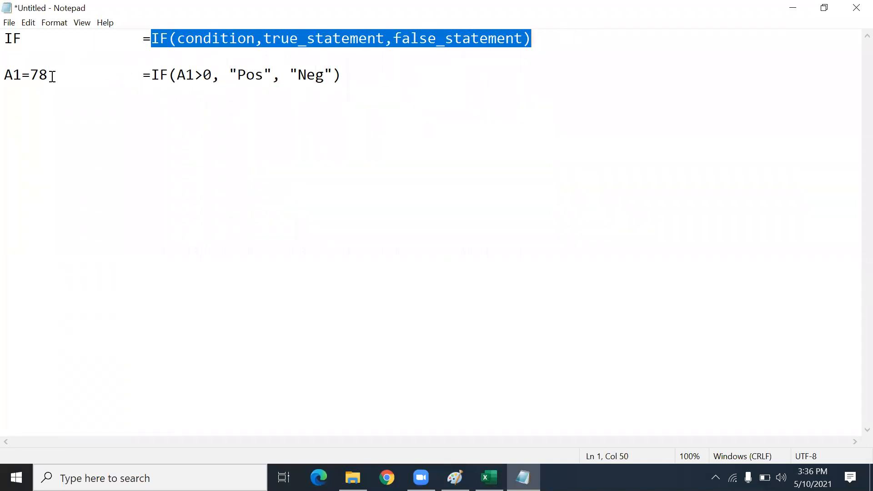
{"action": "left_click_drag", "start_coordinate": [5, 76], "coordinate": [98, 109]}
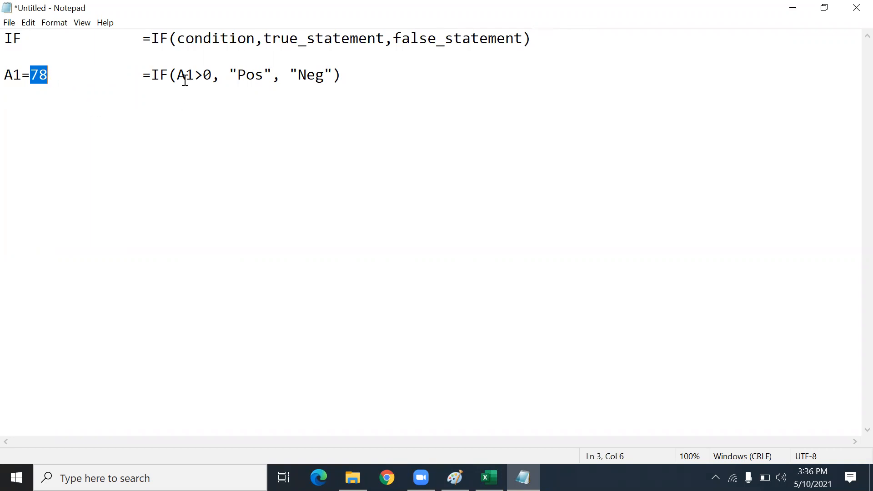
{"action": "left_click_drag", "start_coordinate": [177, 75], "coordinate": [332, 75]}
{"action": "left_click", "coordinate": [212, 87]}
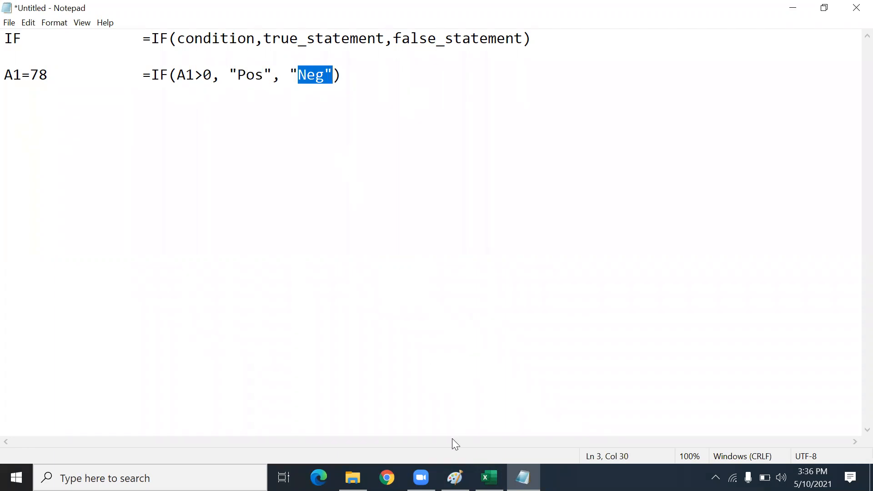
Step: Switch to the File2_IF_Function.xlsx workbook in Excel and examine Ex1's question, number cell and answer formula
{"action": "key", "text": "alt+Tab"}
{"action": "left_click", "coordinate": [174, 229]}
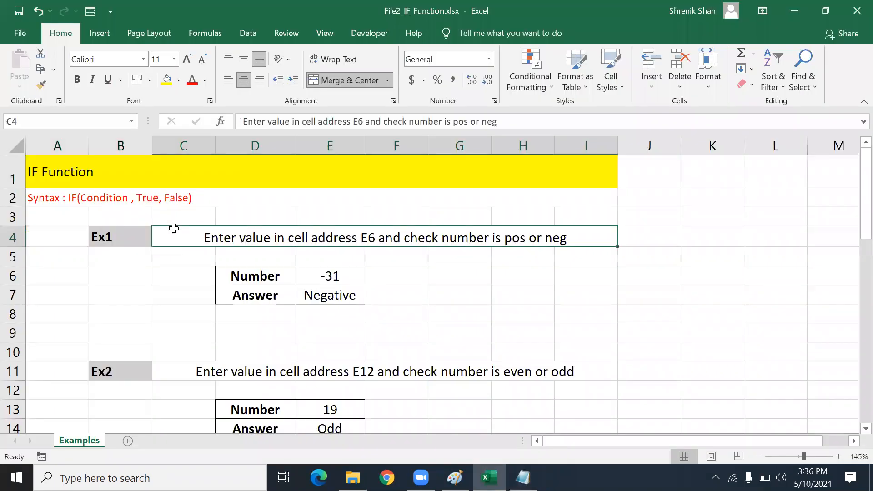
{"action": "left_click", "coordinate": [494, 297]}
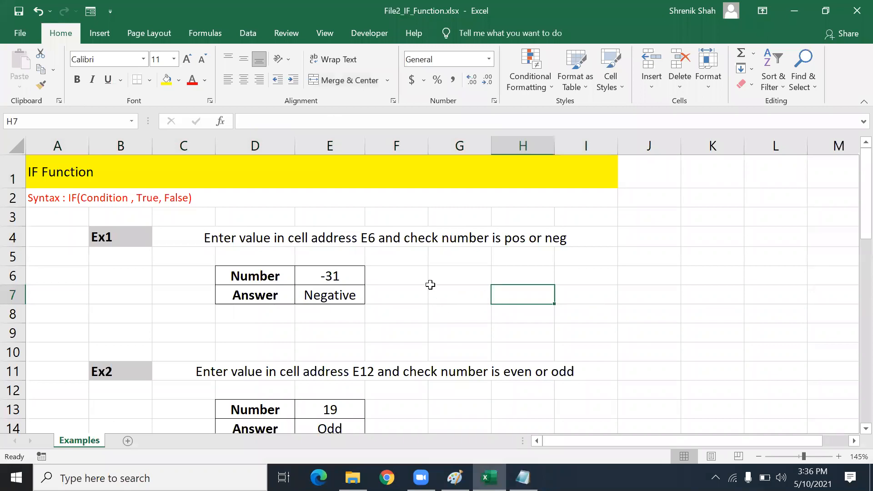
{"action": "left_click", "coordinate": [320, 272]}
{"action": "left_click", "coordinate": [331, 298]}
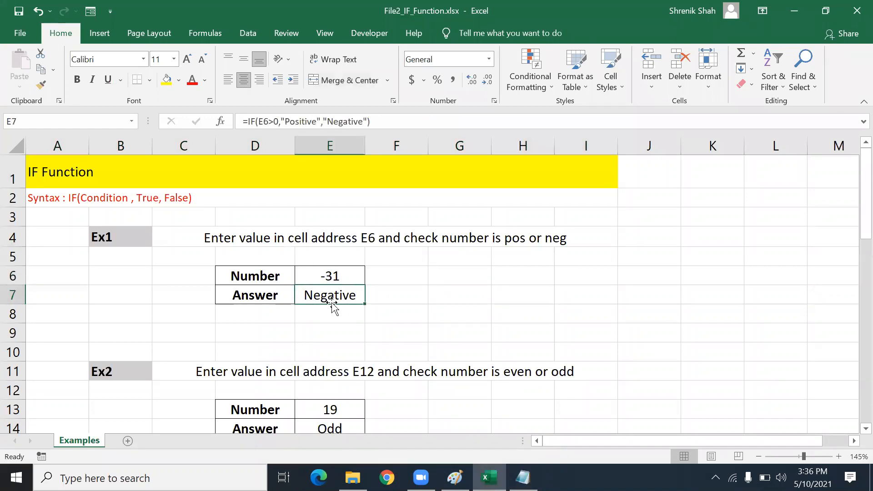
Step: Replace the Ex1 answer in E7 with the formula =IF(E6>0,"Pos"), omitting the false value
{"action": "key", "text": "Delete"}
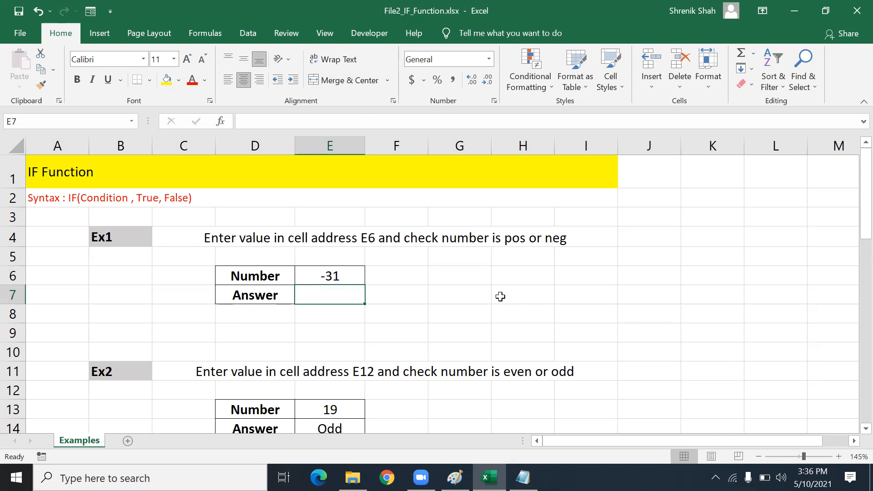
{"action": "type", "text": "="}
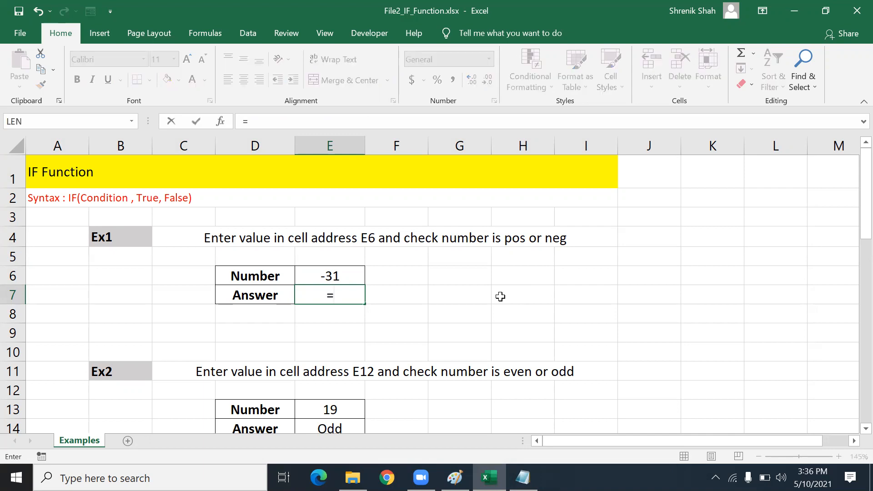
{"action": "type", "text": "I"}
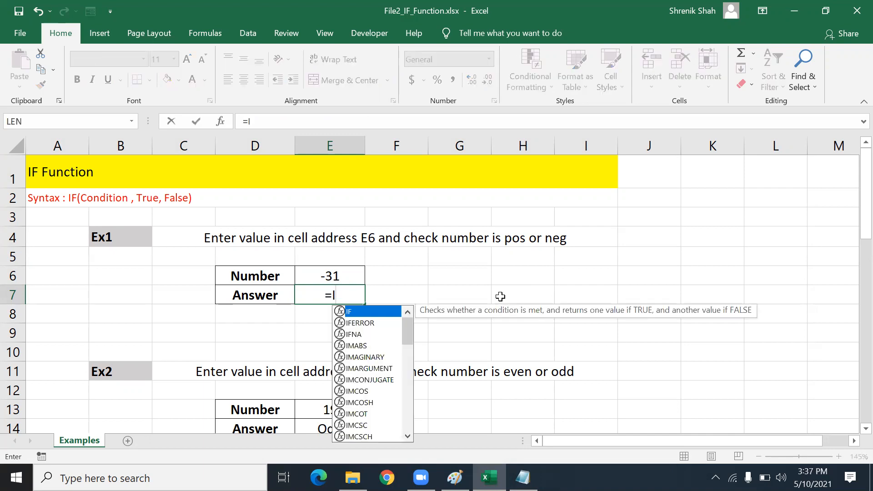
{"action": "type", "text": "F("}
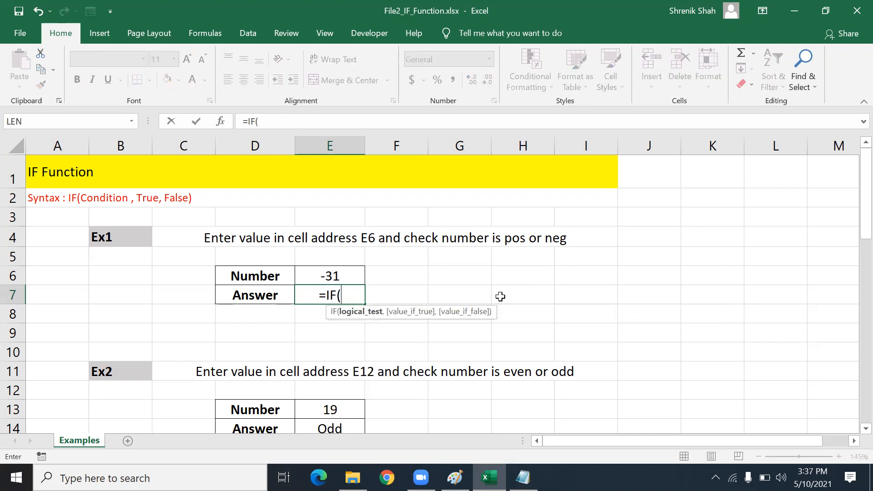
{"action": "left_click", "coordinate": [314, 275]}
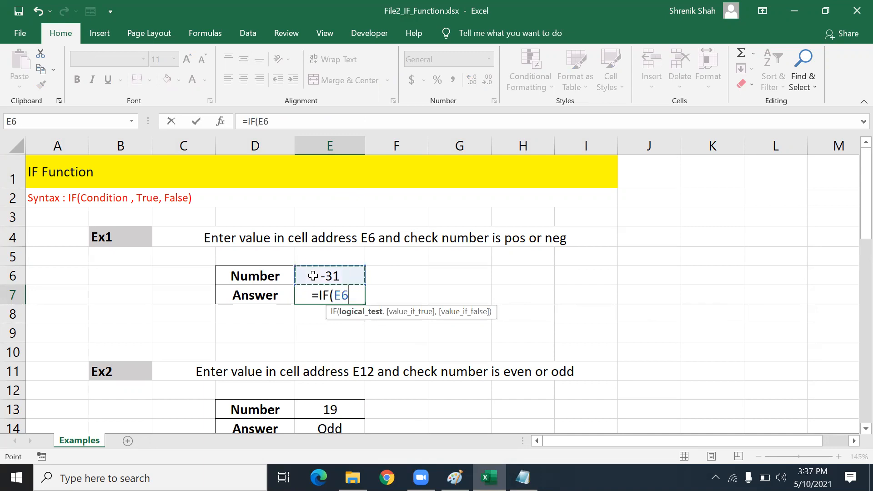
{"action": "type", "text": ">0,\"Pos"}
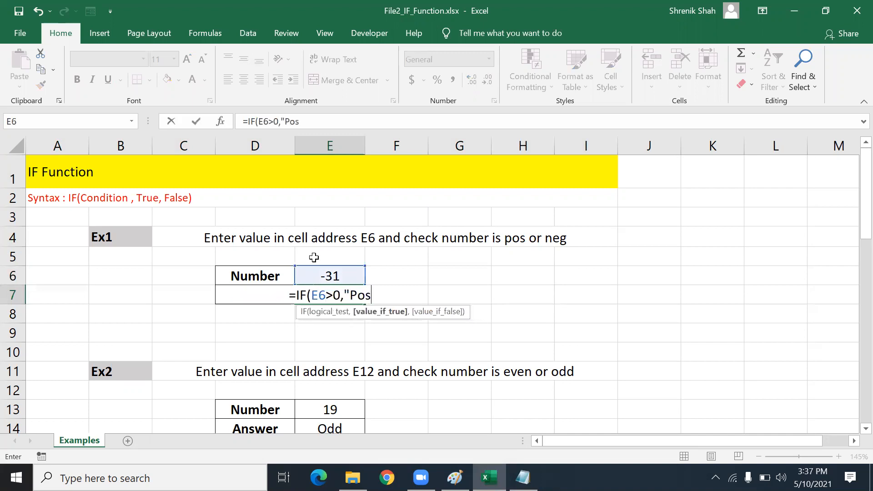
{"action": "type", "text": "\")"}
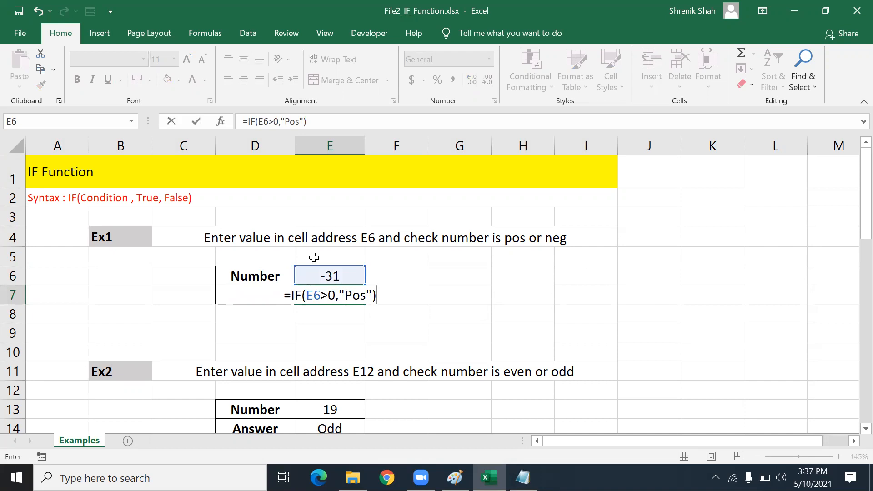
{"action": "key", "text": "Return"}
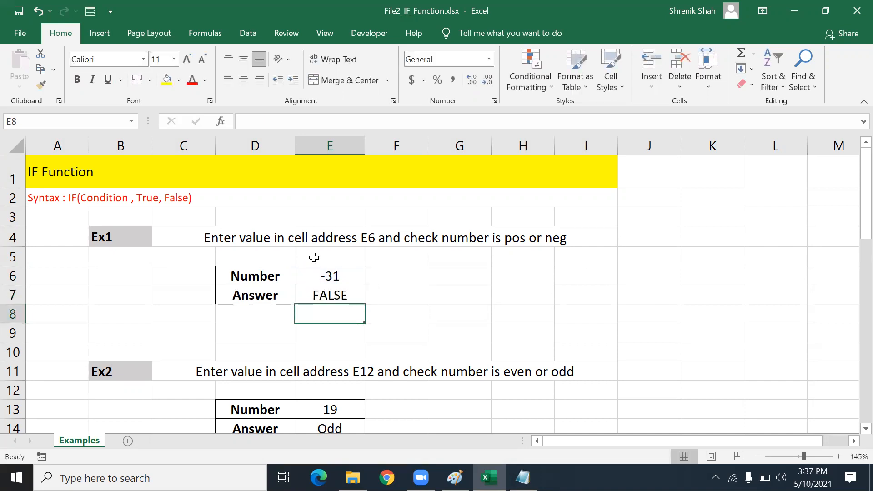
Step: Test the Ex1 formula by entering 89 and then -88 as the number in E6
{"action": "key", "text": "Up"}
{"action": "key", "text": "Up"}
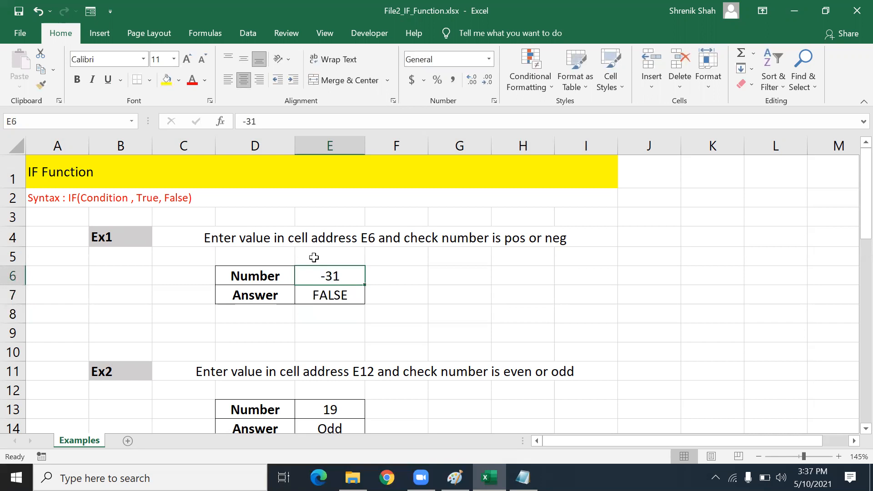
{"action": "type", "text": "89"}
{"action": "key", "text": "Return"}
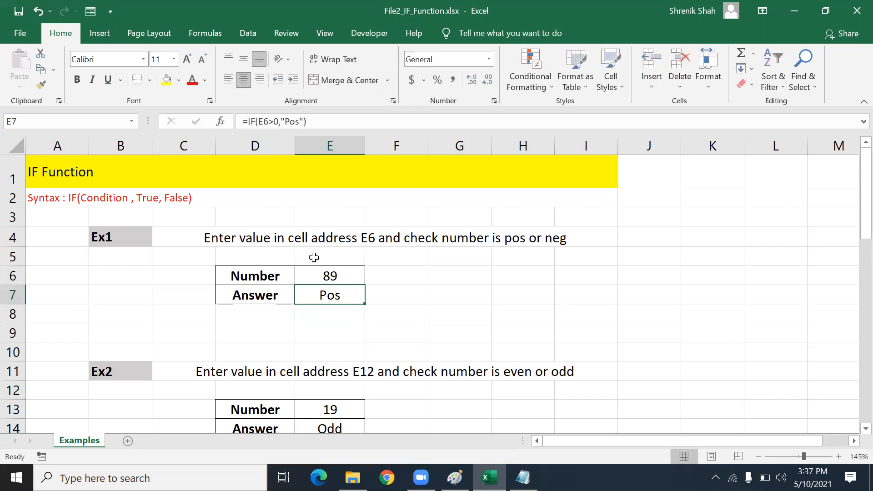
{"action": "key", "text": "Up"}
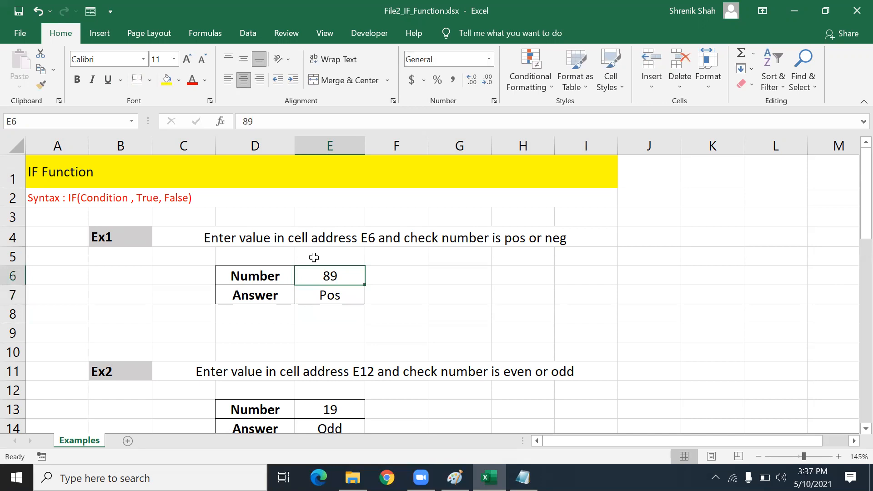
{"action": "type", "text": "-88"}
{"action": "key", "text": "Return"}
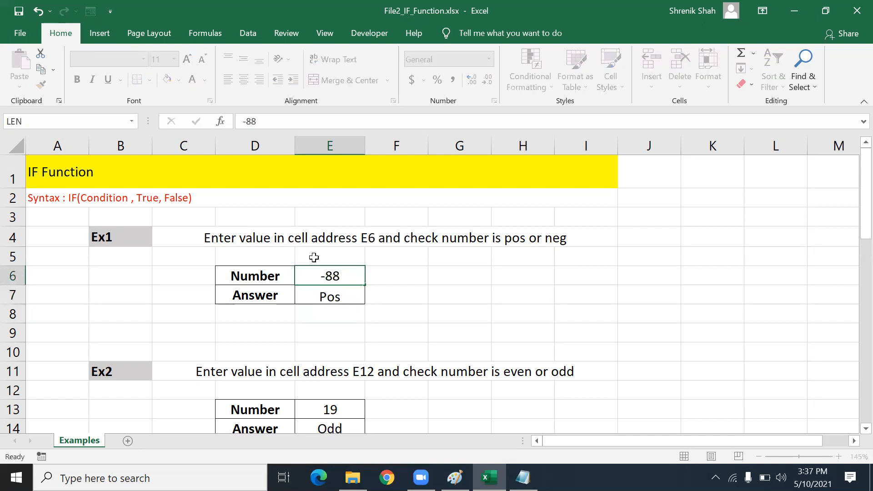
Step: Test the Ex1 formula again with 45 and then -34 as the number in E6
{"action": "key", "text": "Up"}
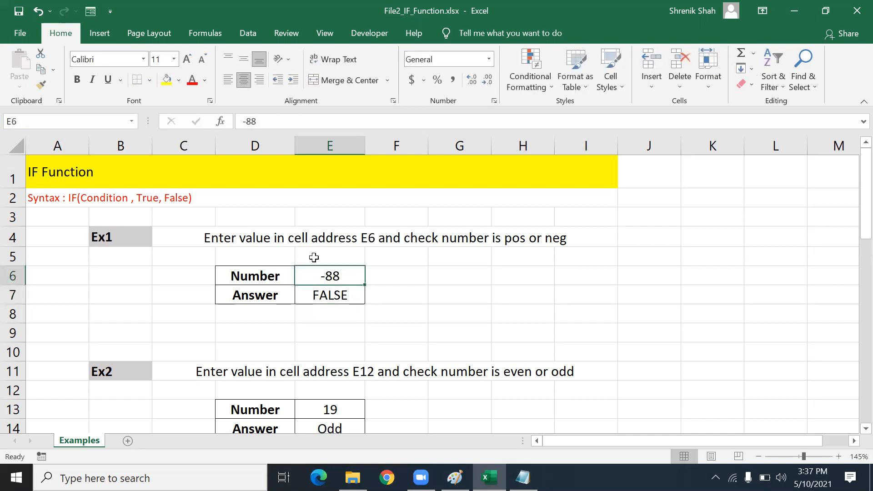
{"action": "type", "text": "45"}
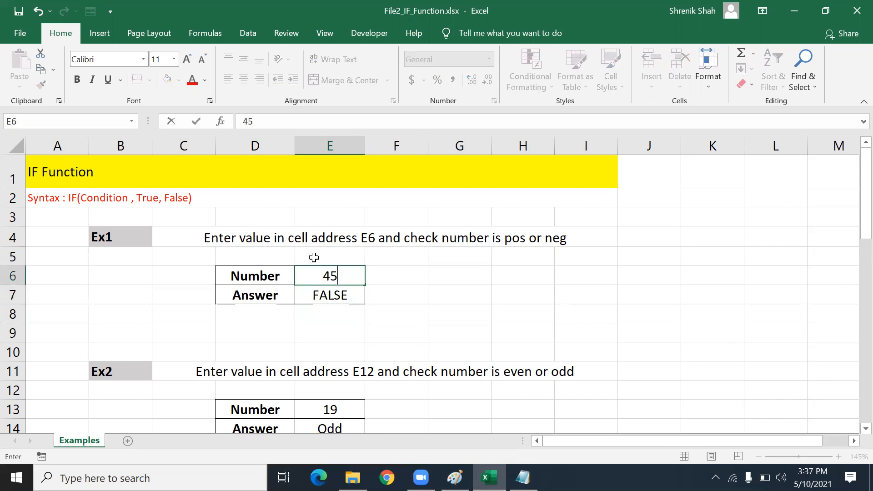
{"action": "key", "text": "Return"}
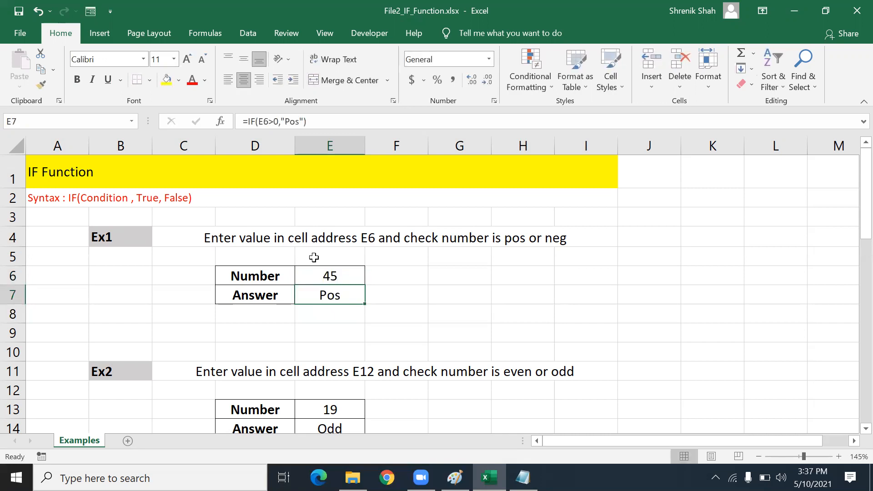
{"action": "key", "text": "Up"}
{"action": "type", "text": "-34"}
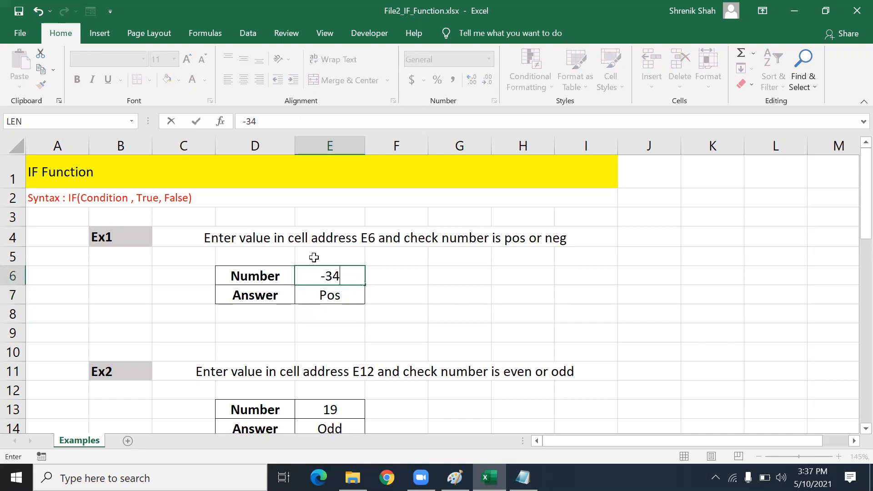
{"action": "key", "text": "Return"}
Step: Re-enter the Ex1 answer formula in E7 as =IF(E6>0,"Pos") with only a true value
{"action": "type", "text": "="}
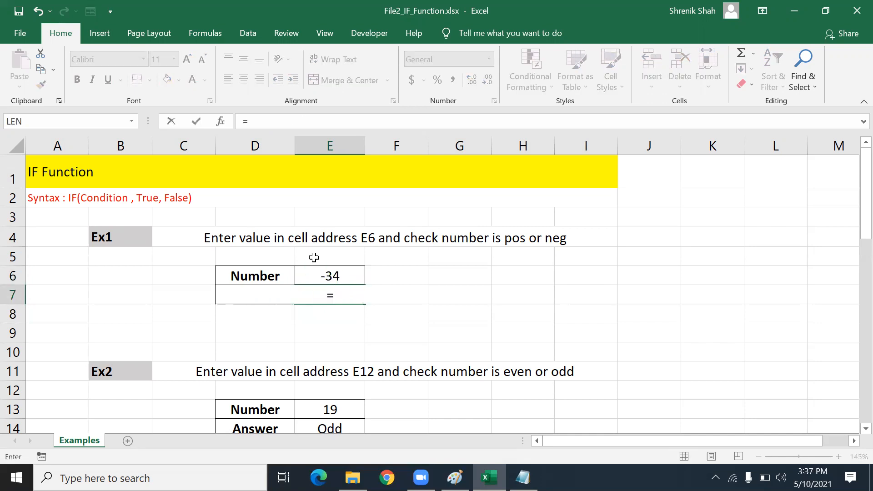
{"action": "type", "text": "IF("}
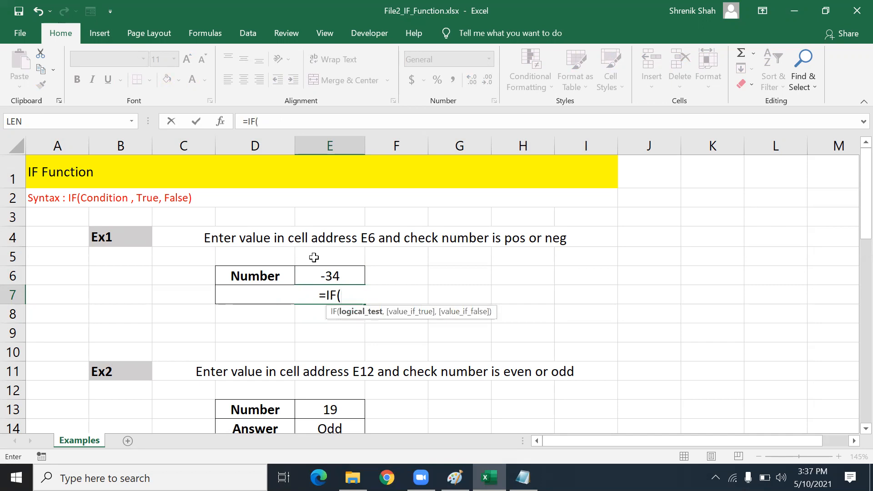
{"action": "key", "text": "Up"}
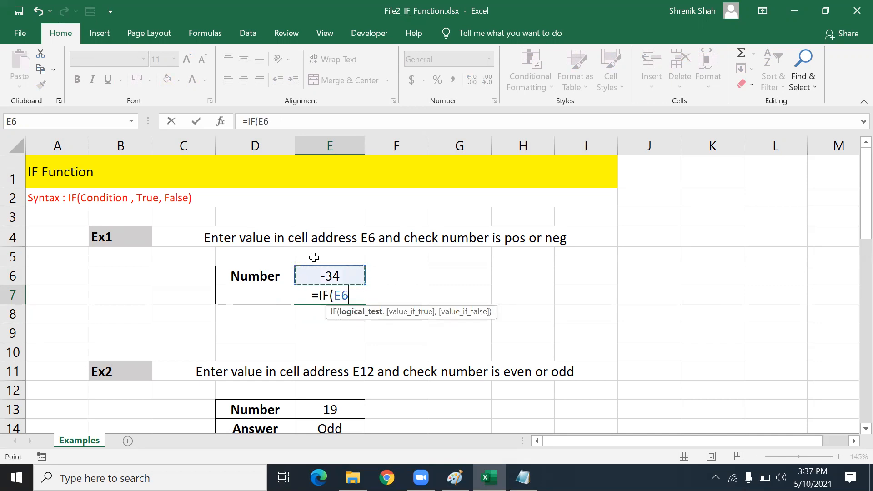
{"action": "type", "text": ">0"}
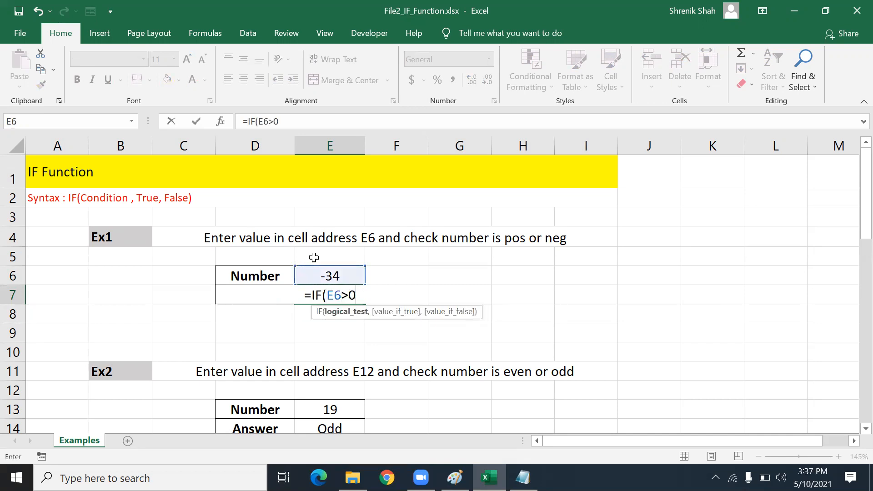
{"action": "type", "text": ",\"Pos\""}
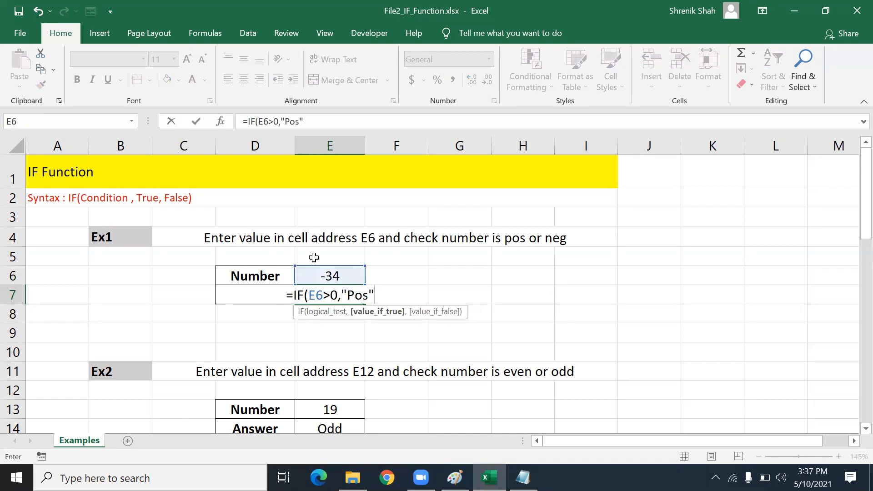
{"action": "type", "text": ")"}
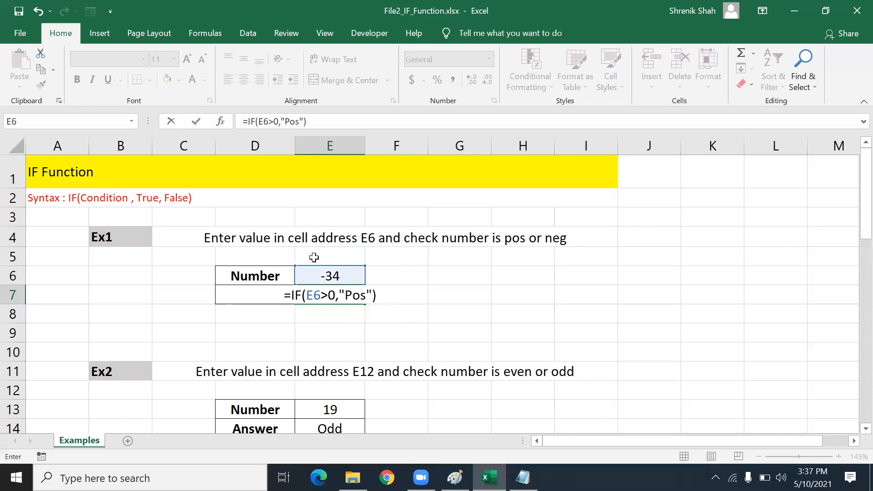
{"action": "key", "text": "Return"}
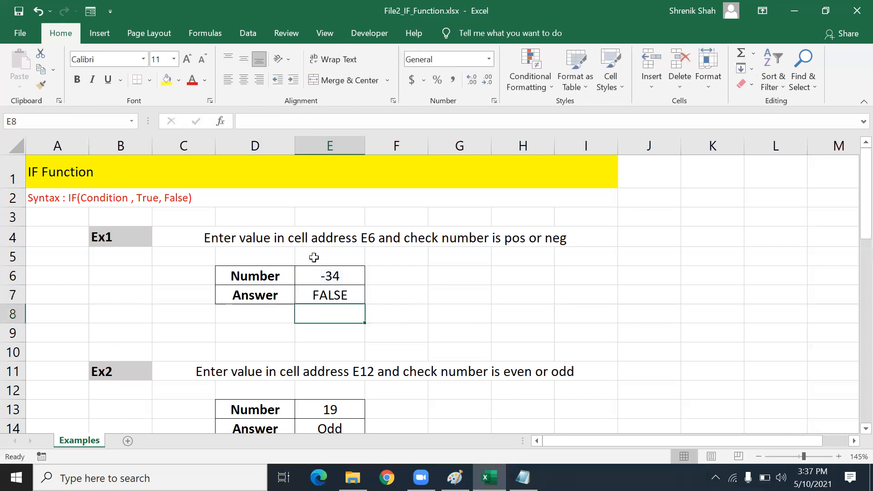
Step: Add "Neg" as the false value in the Ex1 answer formula in E7, making it =IF(E6>0,"Pos","Neg")
{"action": "key", "text": "Up"}
{"action": "key", "text": "Up"}
{"action": "key", "text": "Down"}
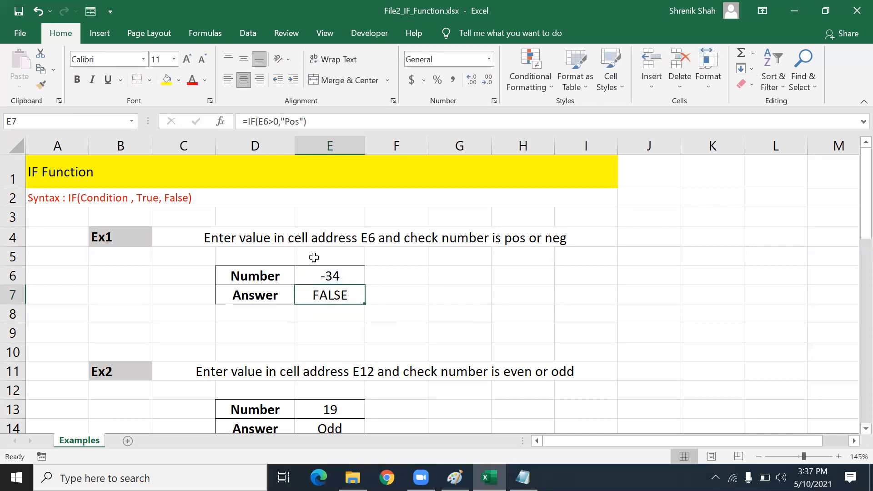
{"action": "key", "text": "F2"}
{"action": "key", "text": "Left"}
{"action": "type", "text": ",\""}
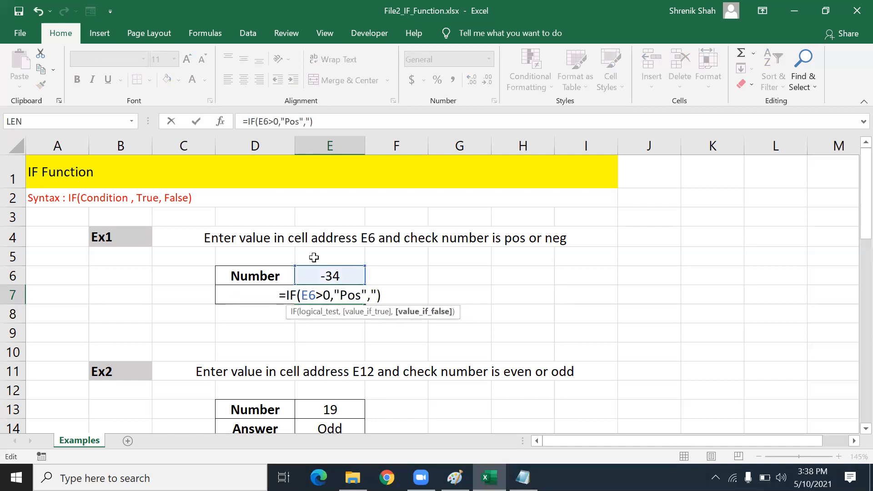
{"action": "type", "text": "Neg\""}
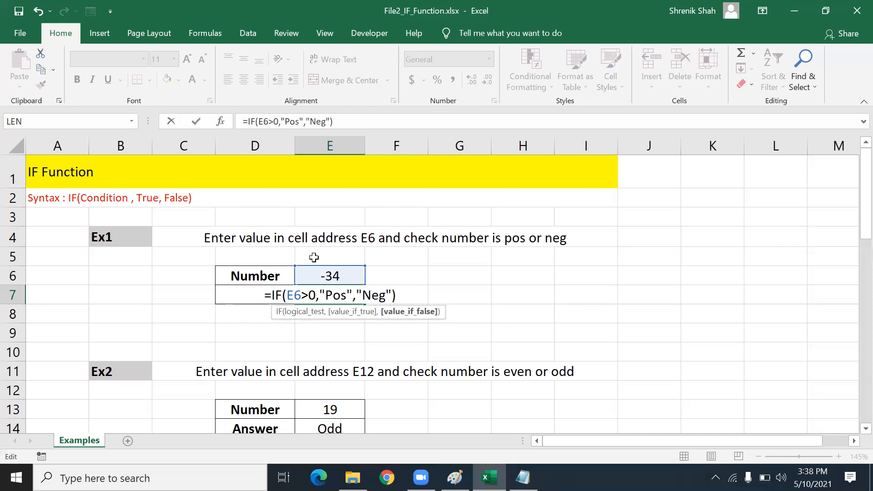
{"action": "key", "text": "Return"}
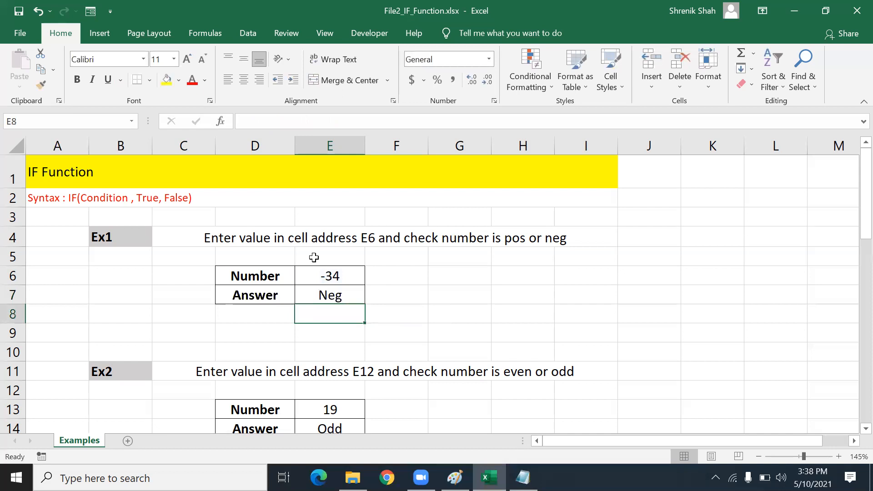
{"action": "key", "text": "Up"}
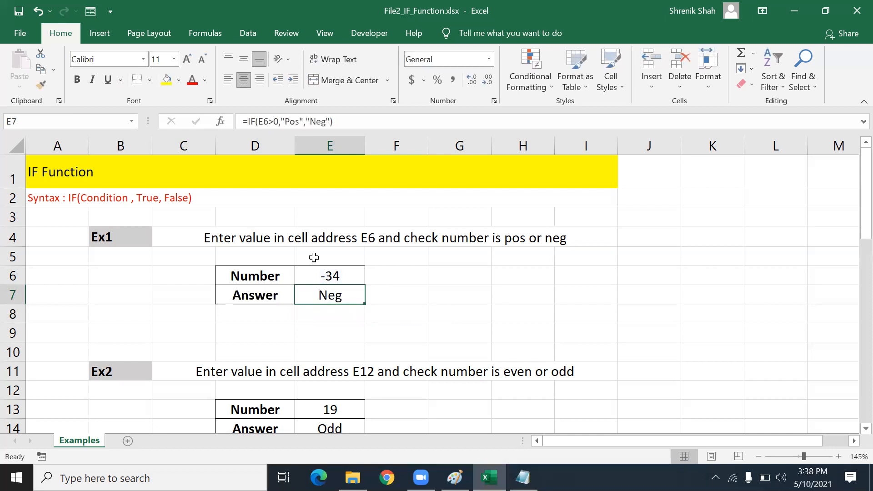
Step: Review the Ex2 even-or-odd example and clear its existing answer formula from E14
{"action": "scroll", "coordinate": [334, 300], "scroll_direction": "down", "scroll_amount": 2}
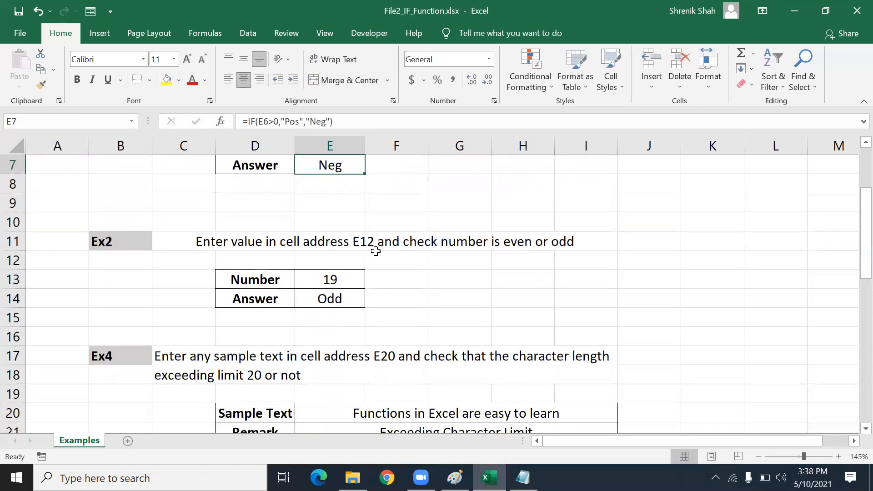
{"action": "left_click", "coordinate": [489, 246]}
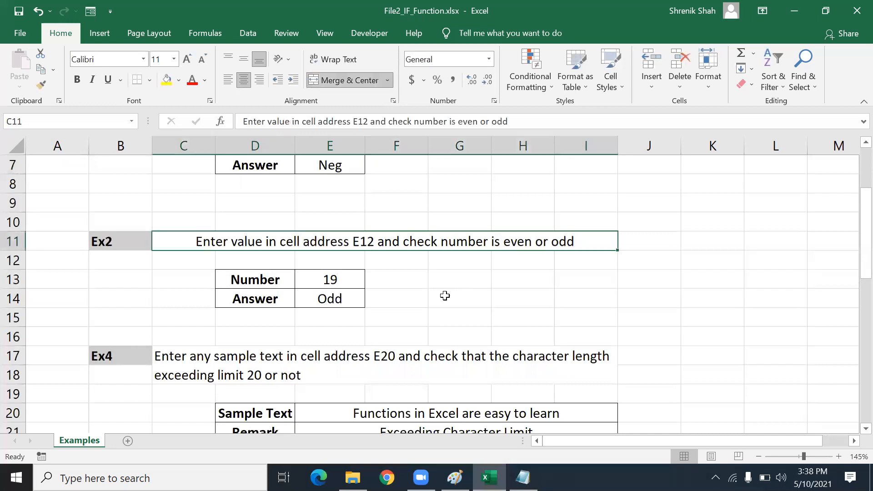
{"action": "left_click", "coordinate": [346, 283]}
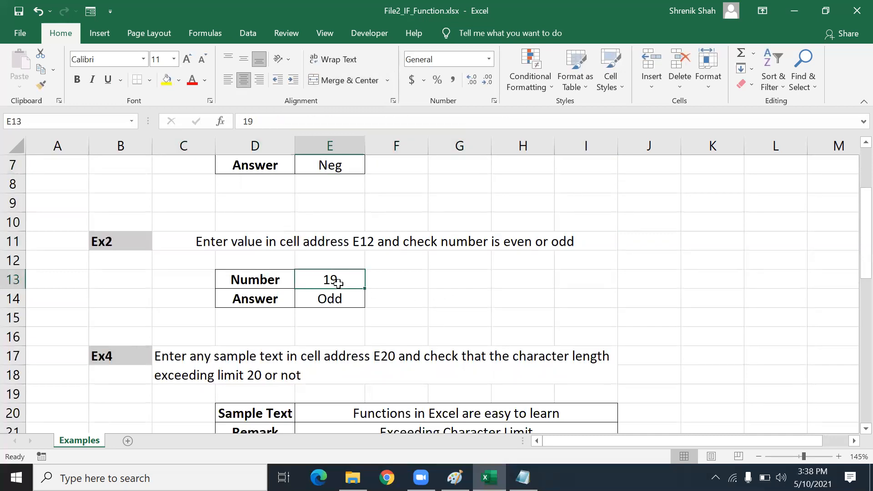
{"action": "left_click", "coordinate": [341, 298]}
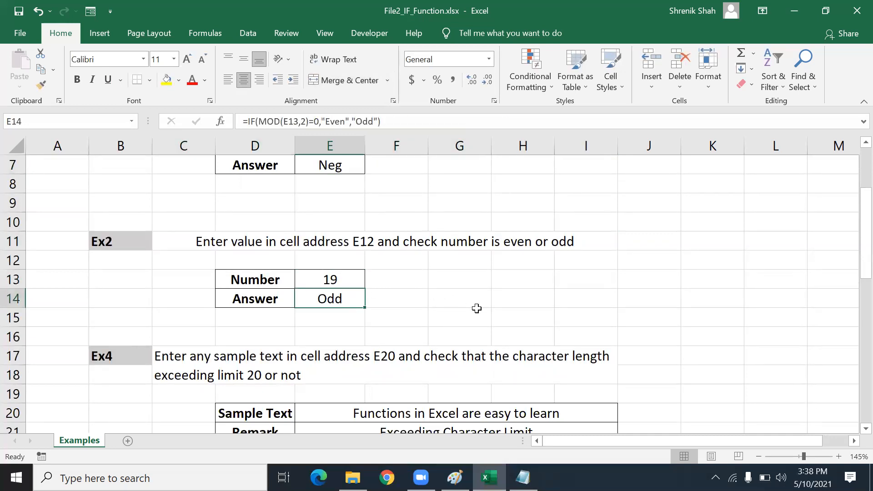
{"action": "left_click", "coordinate": [288, 279]}
{"action": "left_click", "coordinate": [329, 281]}
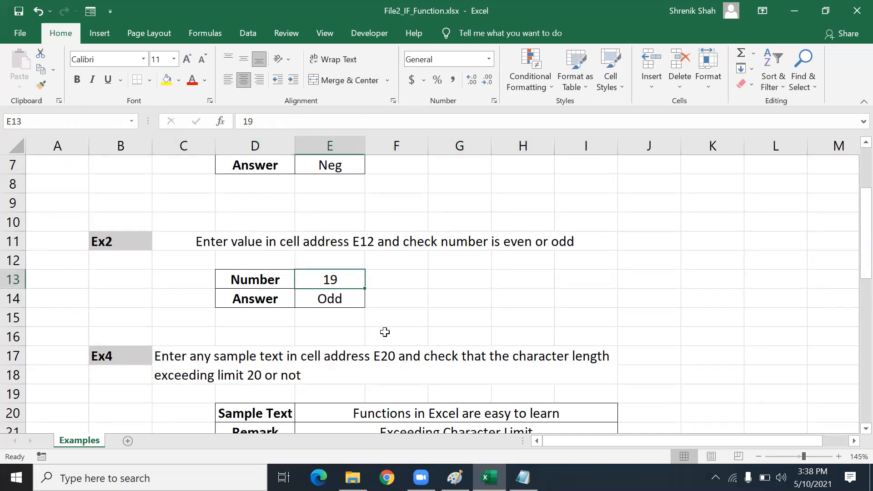
{"action": "left_click", "coordinate": [323, 299]}
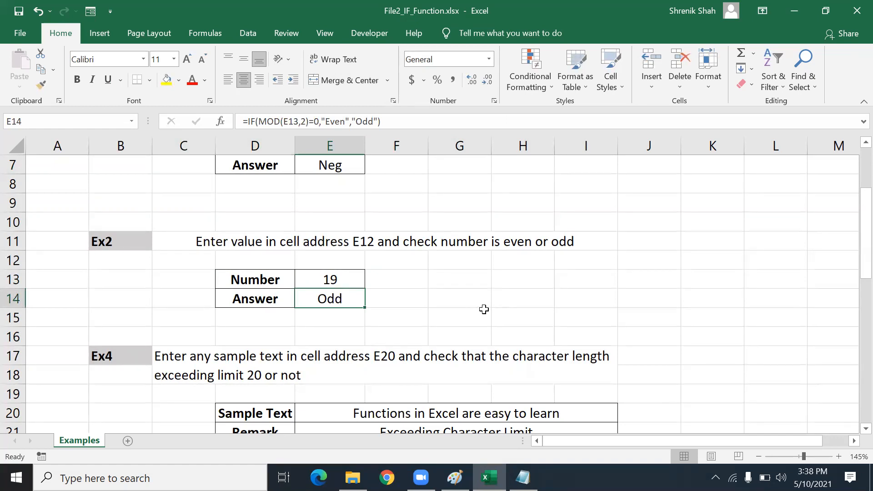
{"action": "key", "text": "Delete"}
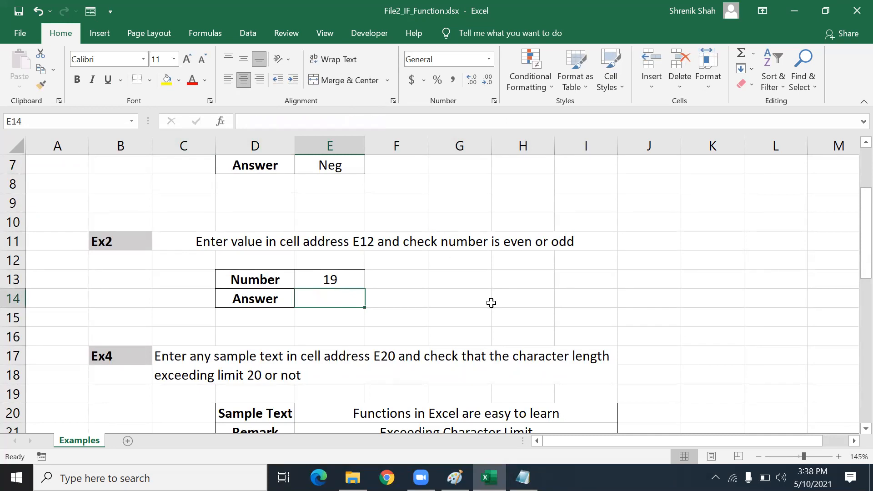
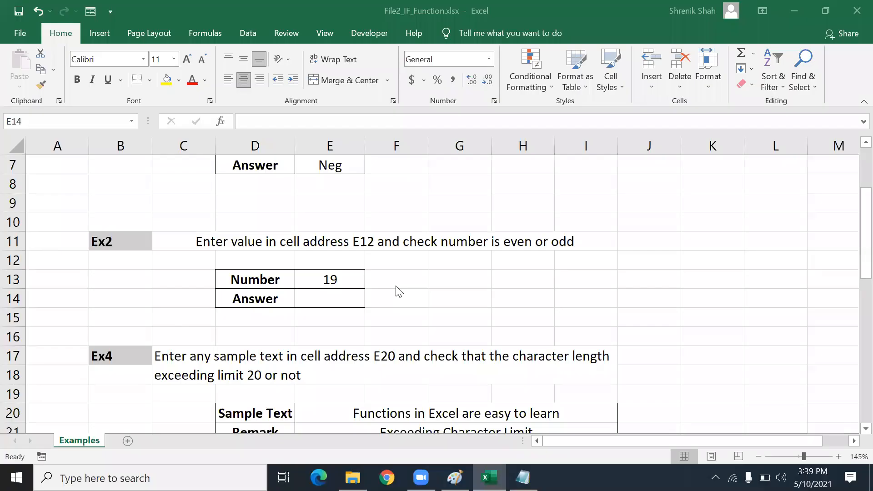
Step: Enter the formula =MOD(E13,2) in the Ex2 answer cell E14 to get the remainder of dividing the number by 2
{"action": "left_click", "coordinate": [317, 296]}
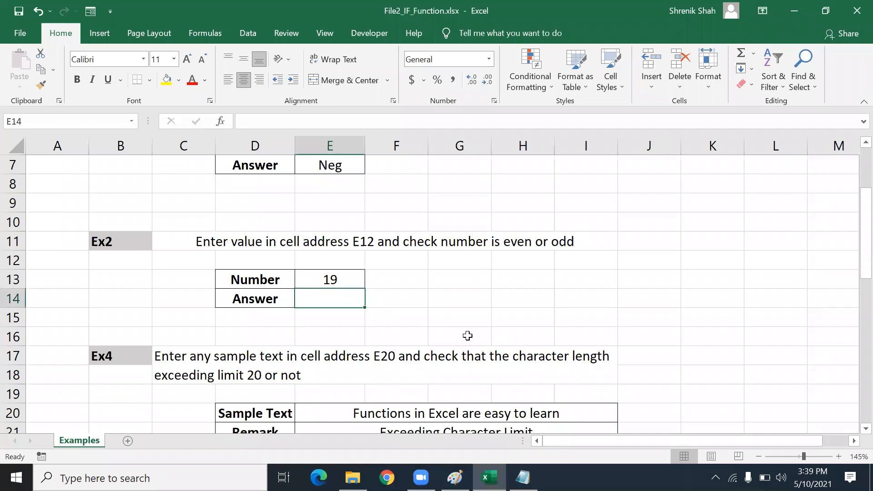
{"action": "type", "text": "="}
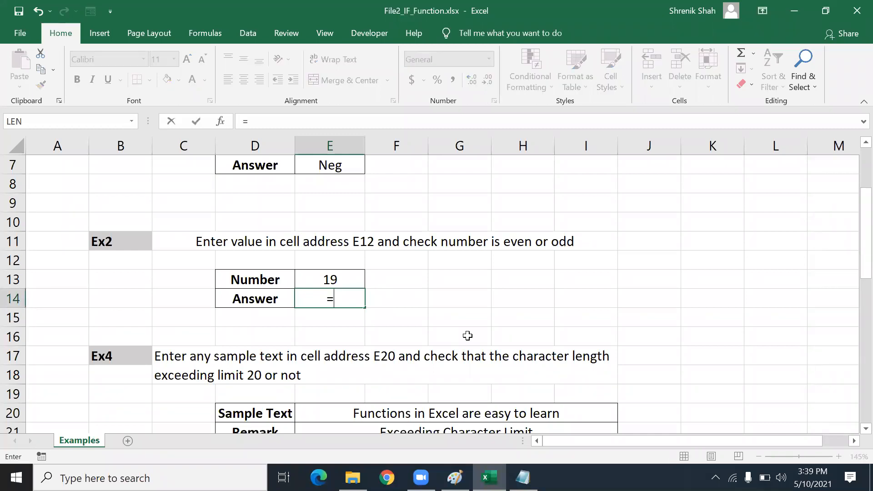
{"action": "type", "text": "MO"}
{"action": "key", "text": "Tab"}
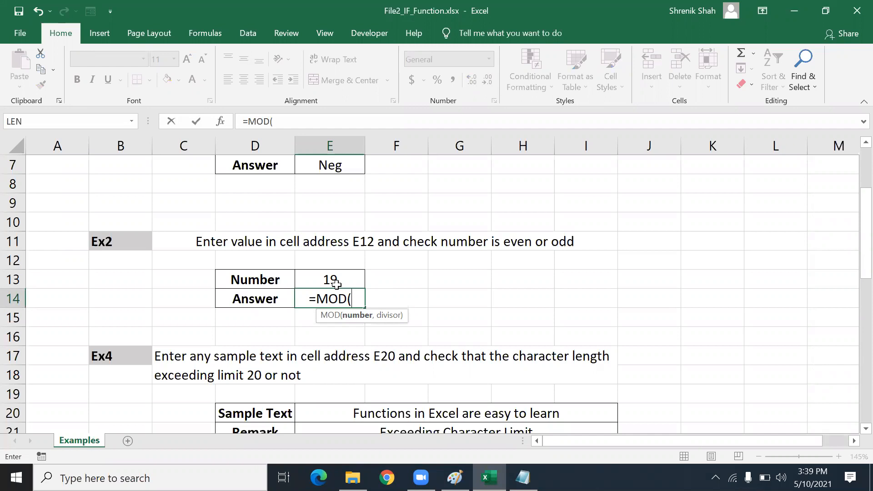
{"action": "left_click", "coordinate": [337, 283]}
{"action": "type", "text": ","}
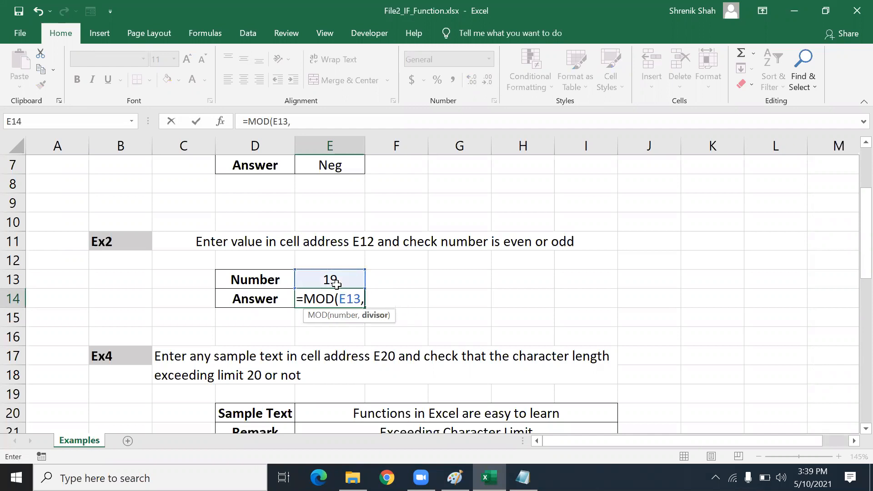
{"action": "type", "text": "2"}
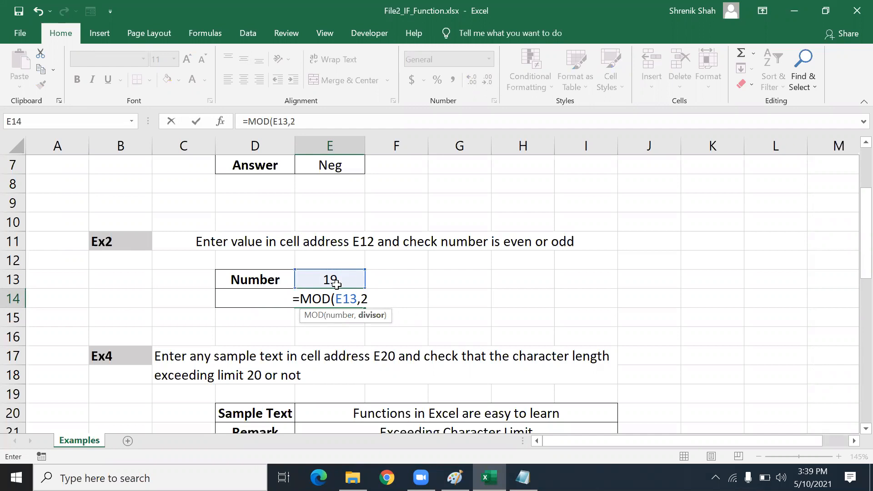
{"action": "type", "text": ")"}
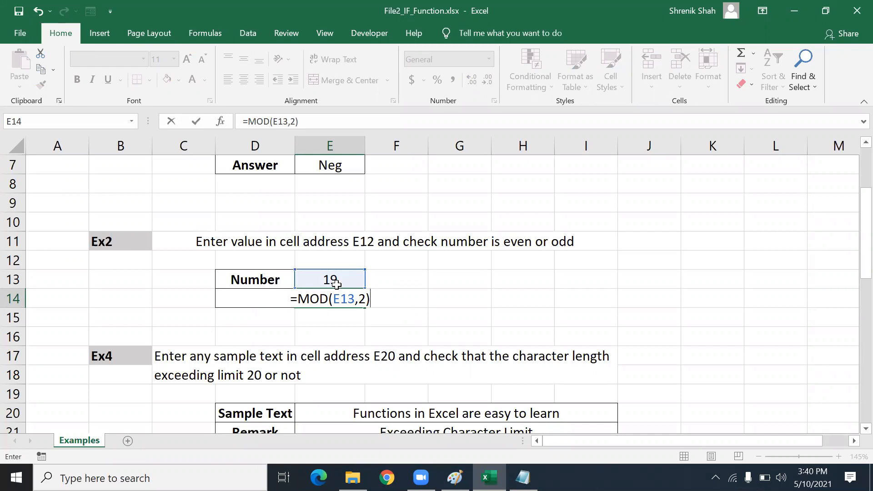
{"action": "key", "text": "Return"}
{"action": "key", "text": "Up"}
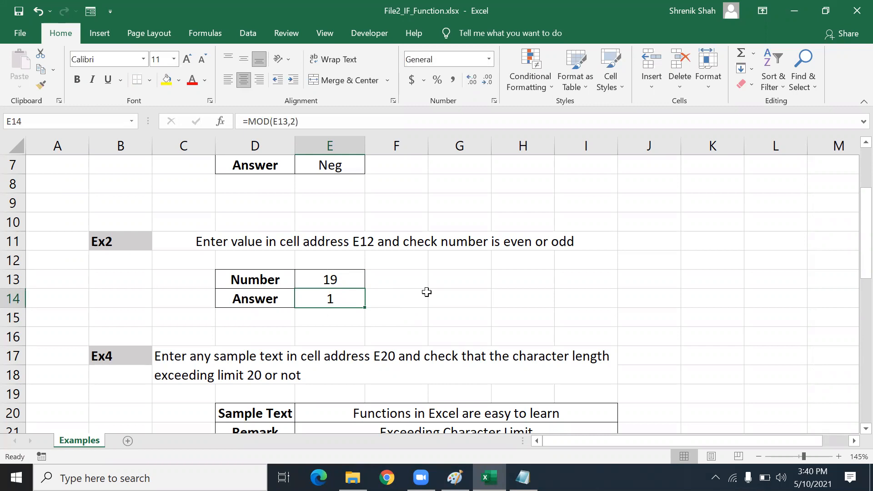
Step: Test the MOD formula by entering 40, 35 and 12 in turn as the Ex2 number in E13
{"action": "key", "text": "Up"}
{"action": "type", "text": "40"}
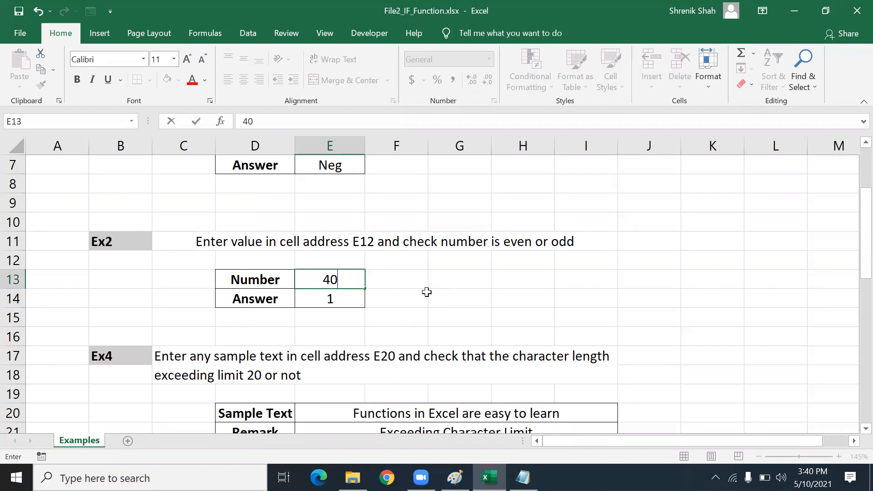
{"action": "key", "text": "Return"}
{"action": "key", "text": "Up"}
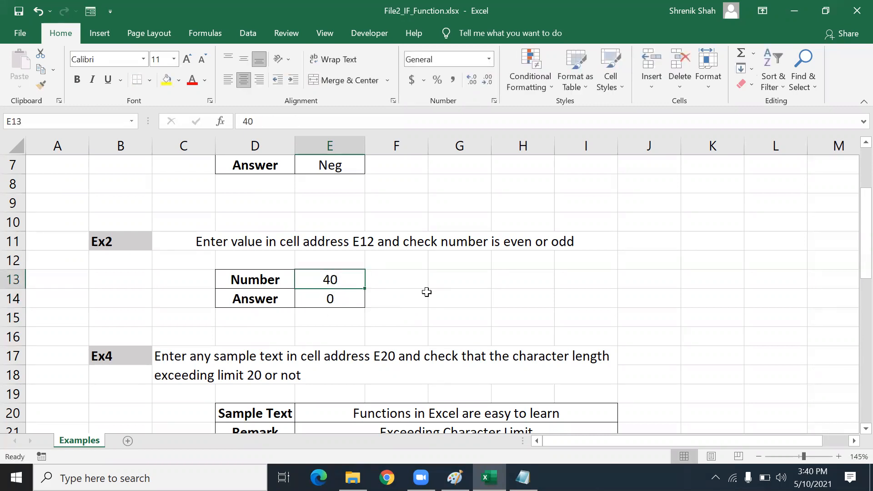
{"action": "type", "text": "35"}
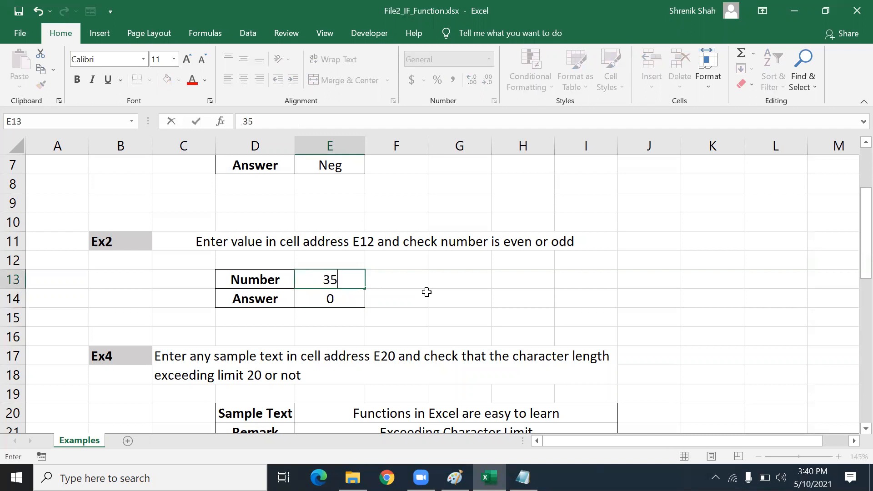
{"action": "key", "text": "Return"}
{"action": "key", "text": "Up"}
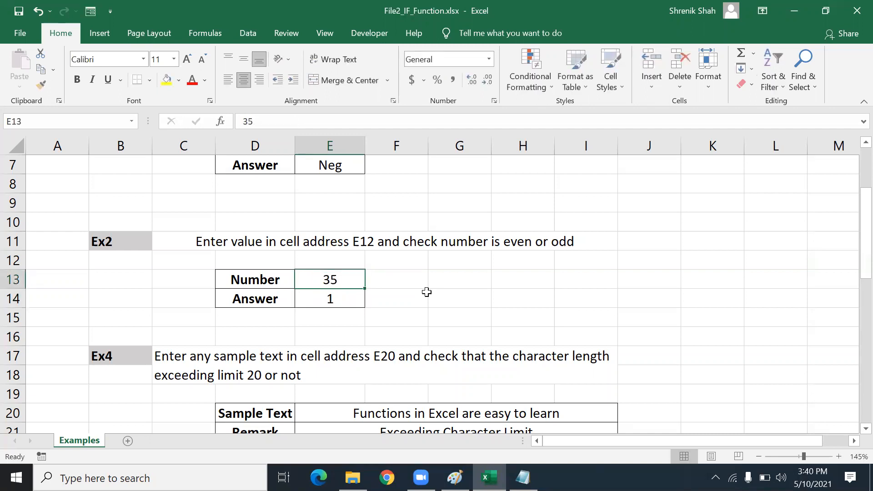
{"action": "type", "text": "12"}
{"action": "key", "text": "Return"}
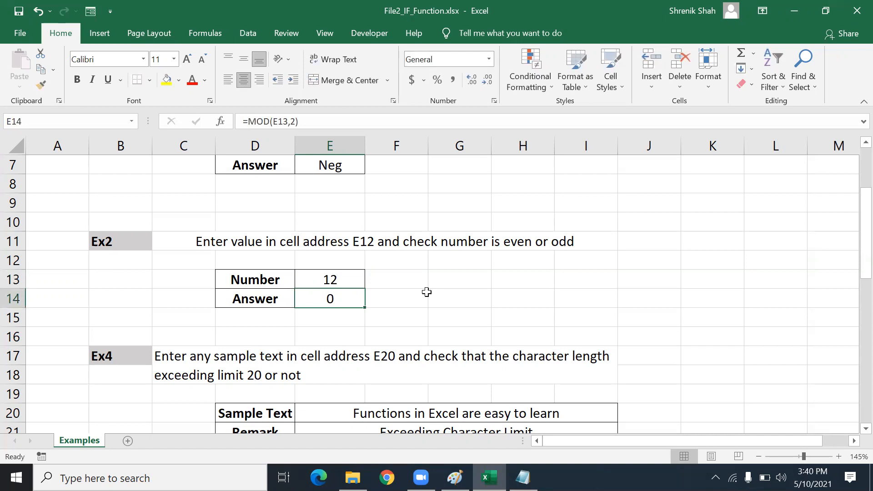
Step: Copy the MOD(E13,2) expression from the E14 formula and remove it, leaving only the equals sign
{"action": "key", "text": "Up"}
{"action": "key", "text": "Down"}
{"action": "key", "text": "F2"}
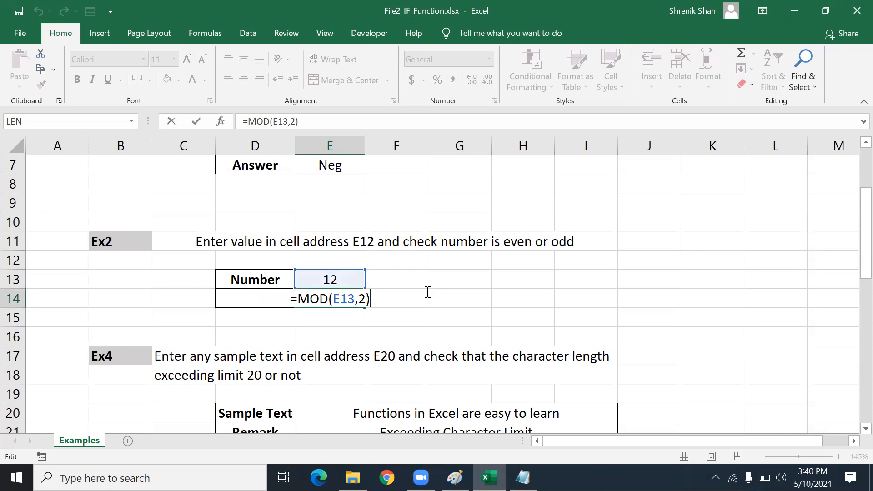
{"action": "key", "text": "shift+Left"}
{"action": "key", "text": "shift+Left"}
{"action": "key", "text": "shift+Left"}
{"action": "key", "text": "shift+Left"}
{"action": "key", "text": "shift+Left"}
{"action": "key", "text": "shift+Left"}
{"action": "key", "text": "shift+Left"}
{"action": "key", "text": "shift+Left"}
{"action": "key", "text": "shift+Left"}
{"action": "key", "text": "shift+Left"}
{"action": "key", "text": "ctrl+c"}
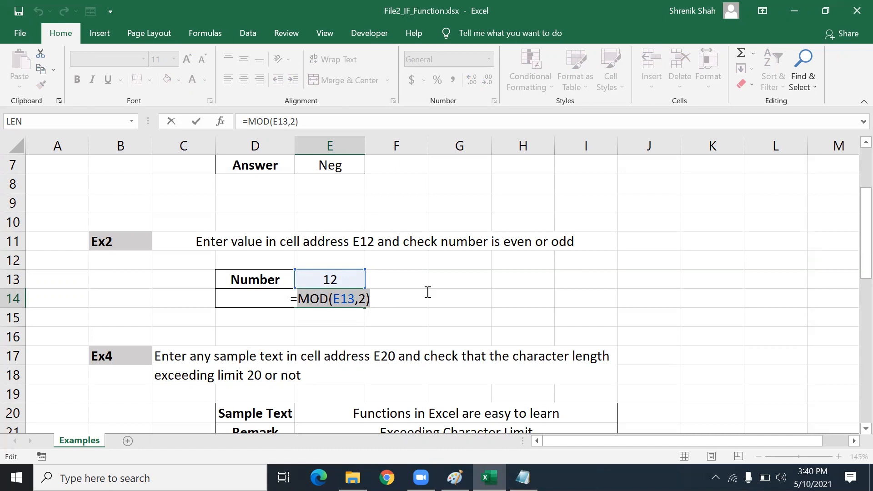
{"action": "key", "text": "BackSpace"}
Step: Complete the E14 formula as =IF(MOD(E13,2)=0,"Even"), reusing the copied MOD expression and giving only a true value
{"action": "type", "text": "I"}
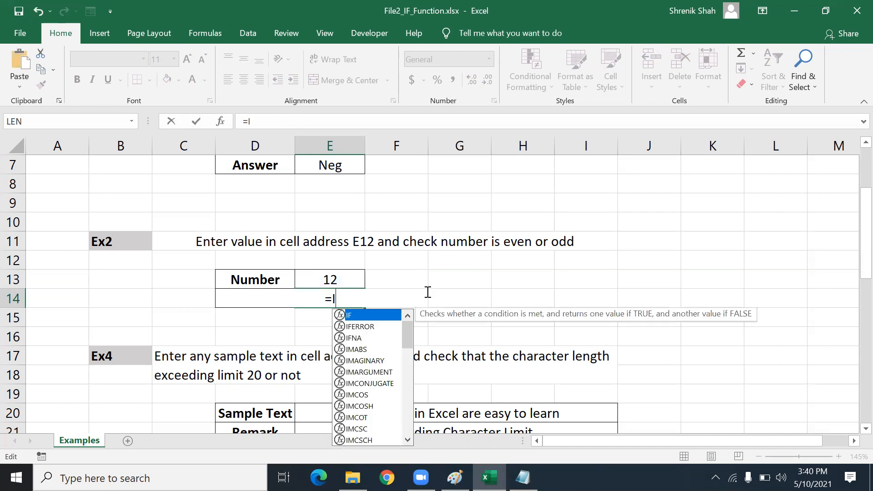
{"action": "type", "text": "F("}
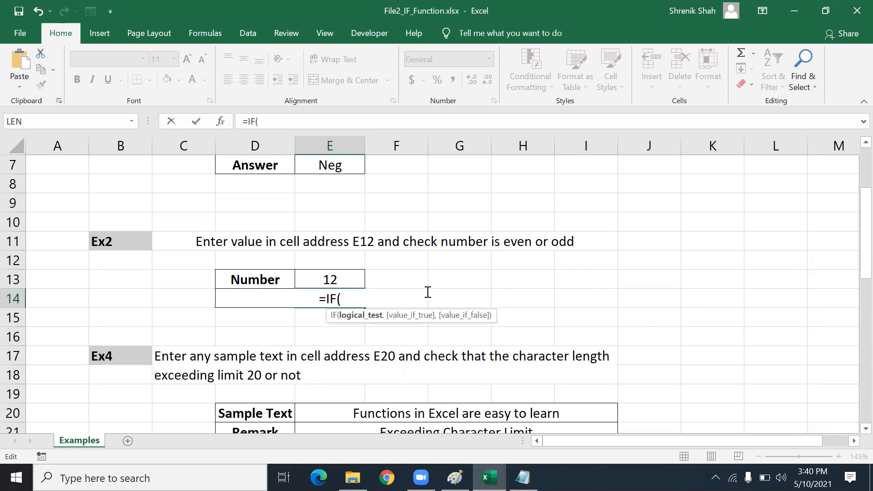
{"action": "key", "text": "ctrl+v"}
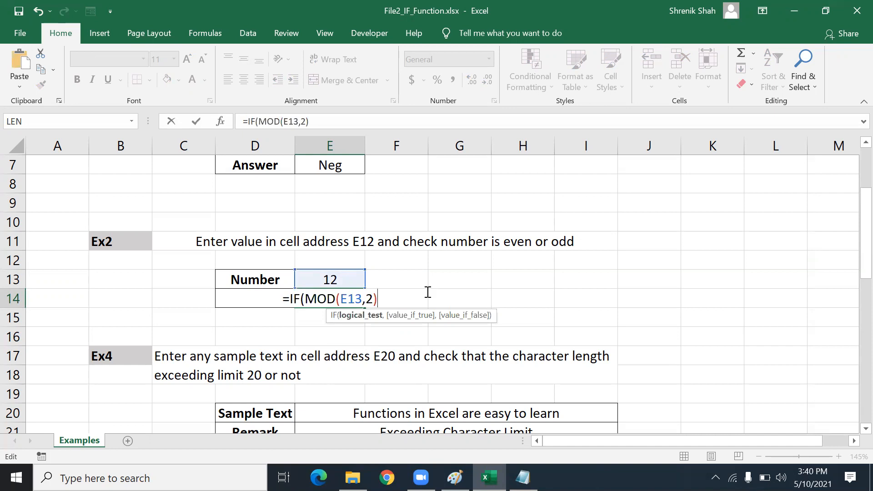
{"action": "type", "text": "="}
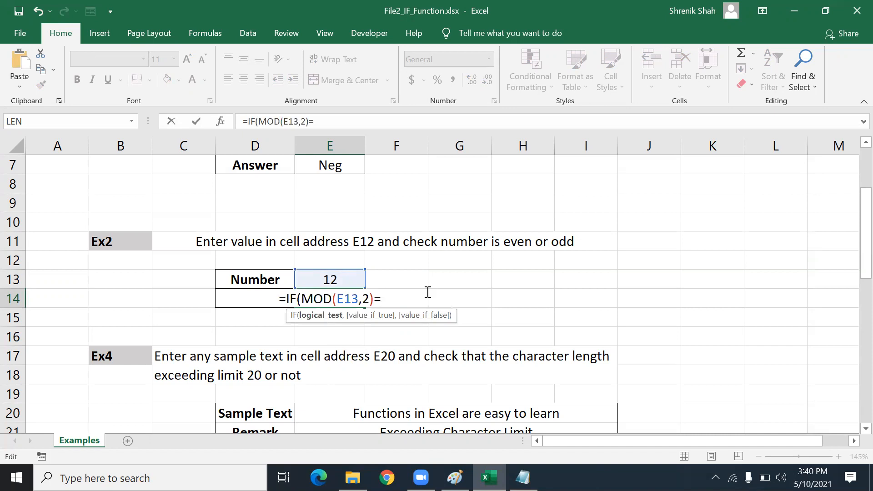
{"action": "type", "text": "0"}
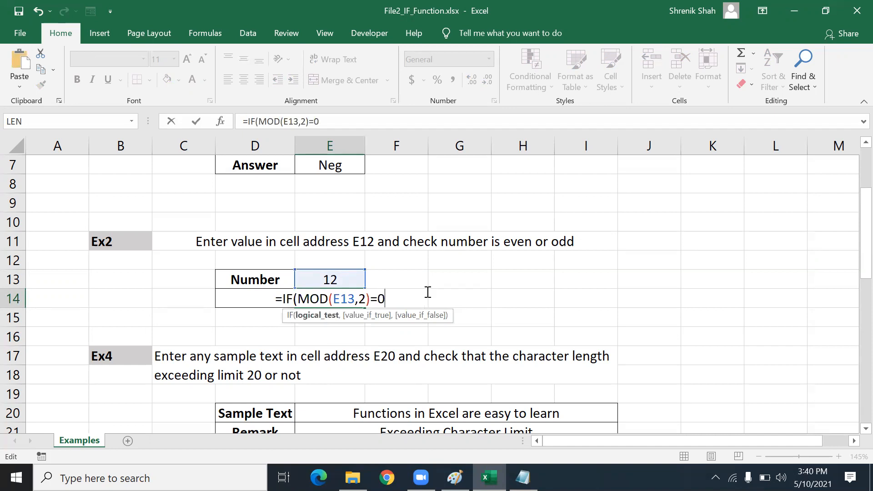
{"action": "type", "text": ","}
{"action": "key", "text": "BackSpace"}
{"action": "type", "text": ",\"Eve"}
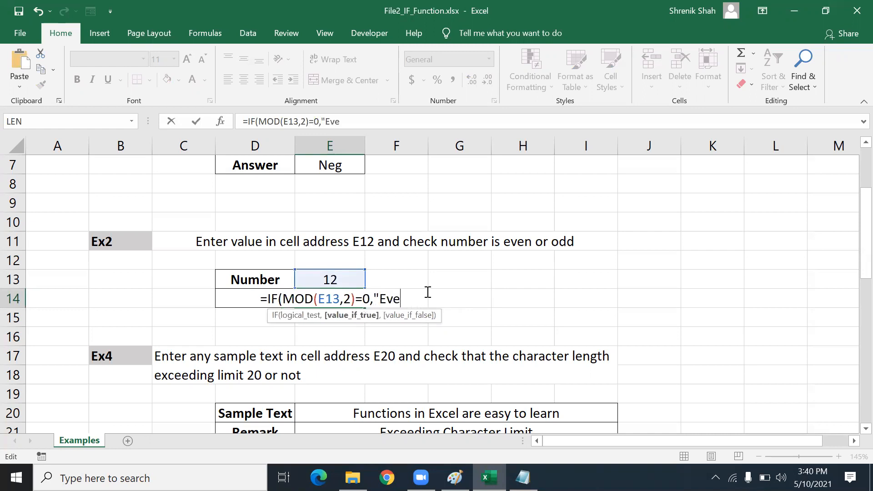
{"action": "type", "text": "n\")"}
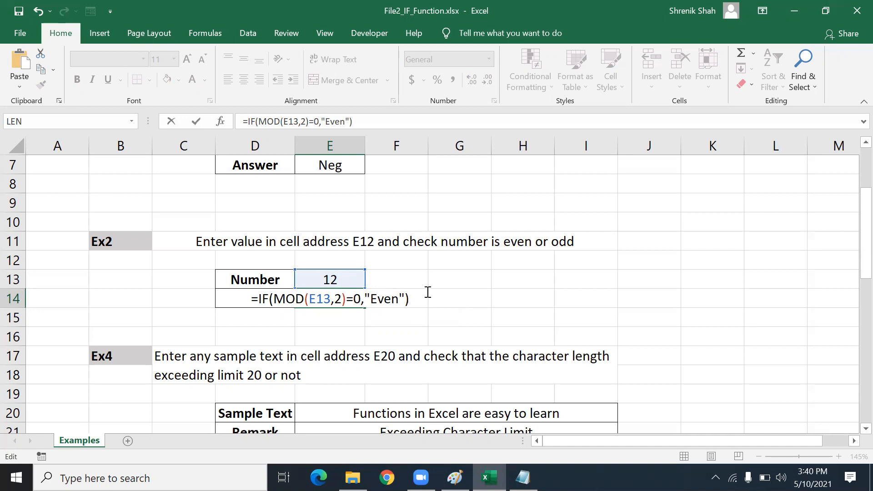
{"action": "key", "text": "Return"}
{"action": "key", "text": "Up"}
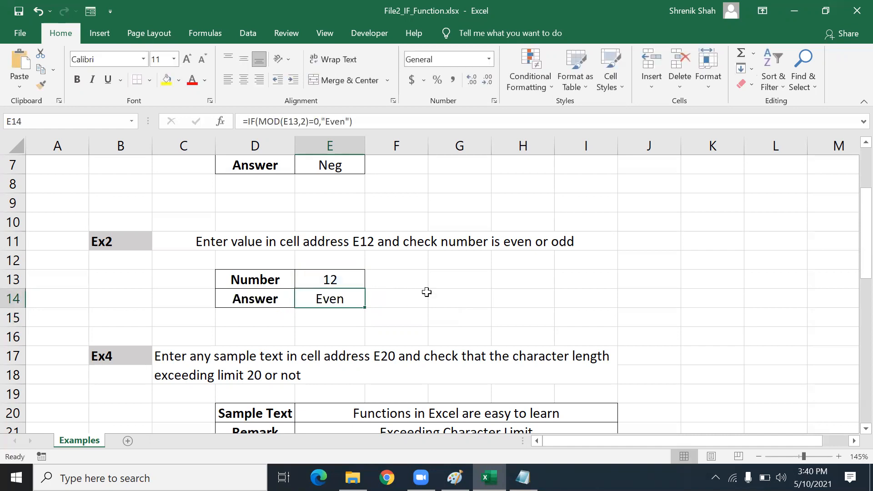
Step: Test the one-sided IF formula in E14 with an odd number by entering 11 as the Ex2 number in E13
{"action": "key", "text": "Up"}
{"action": "type", "text": "11"}
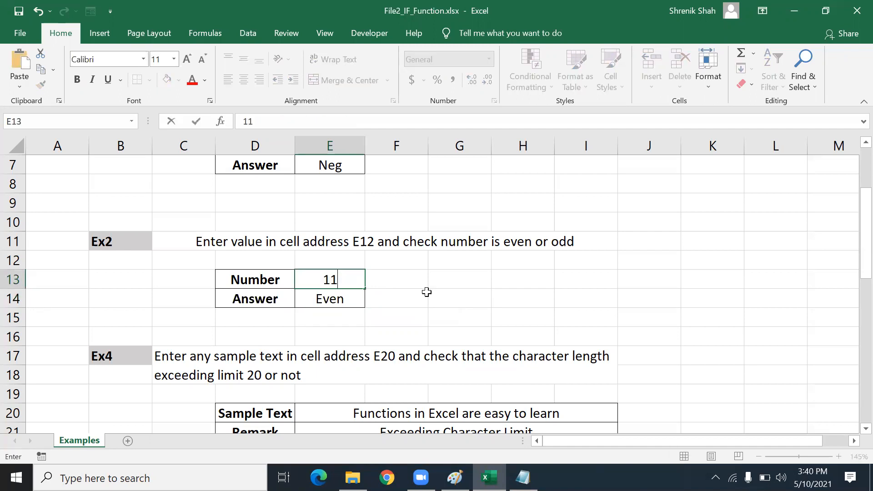
{"action": "key", "text": "Return"}
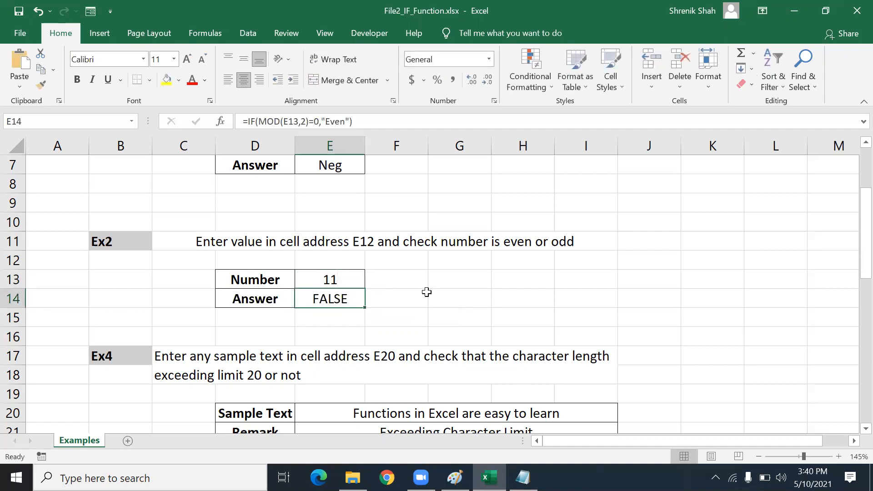
Step: Add "Odd" as the false value in E14, making the formula =IF(MOD(E13,2)=0,"Even","Odd")
{"action": "key", "text": "F2"}
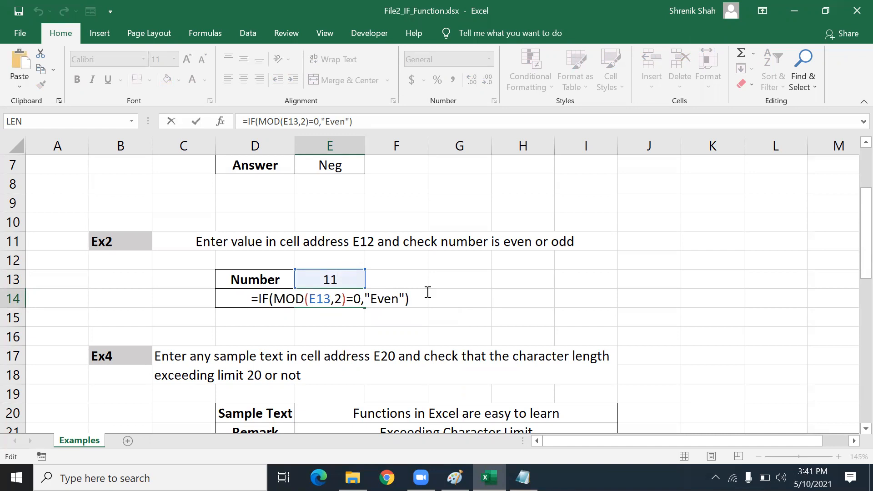
{"action": "key", "text": "BackSpace"}
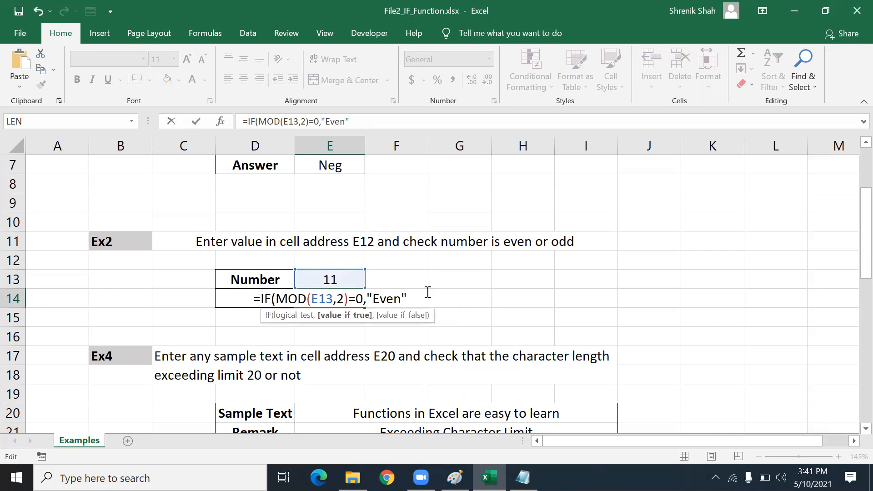
{"action": "type", "text": ","}
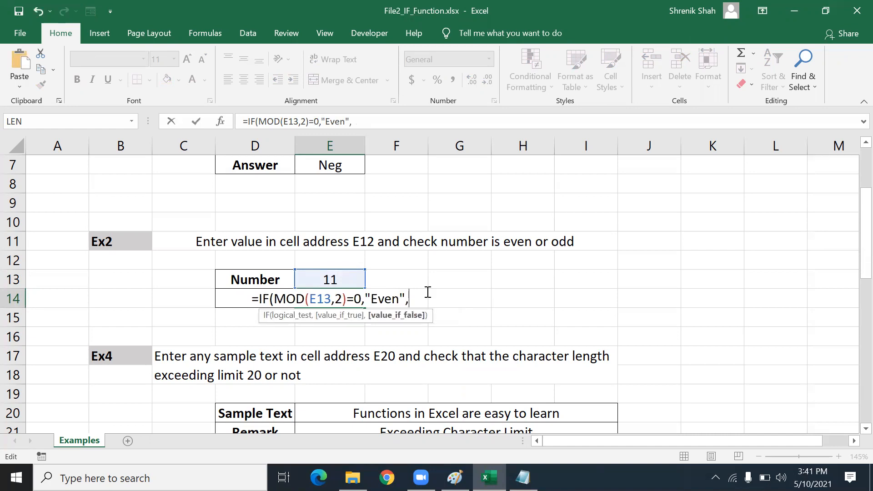
{"action": "type", "text": "\"Odd"}
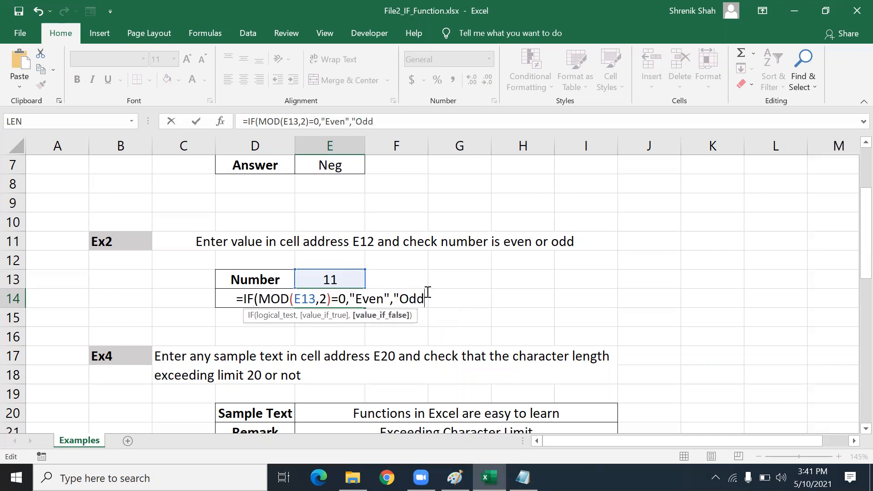
{"action": "type", "text": "\")"}
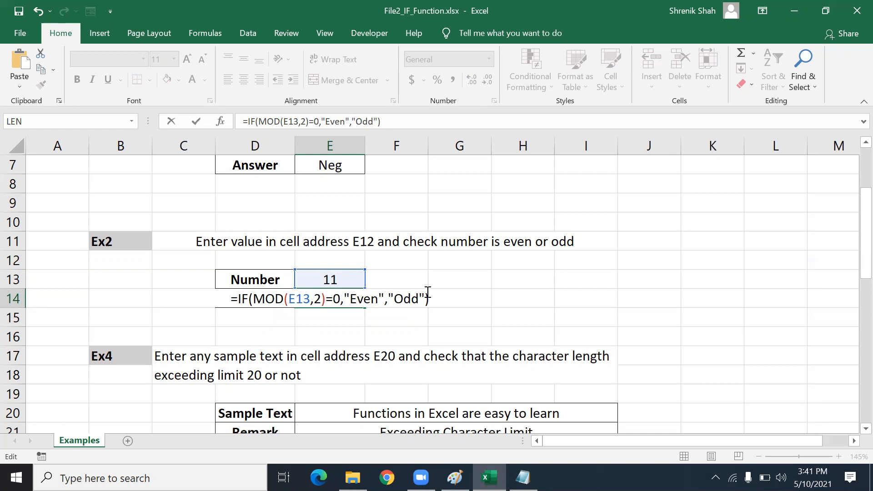
{"action": "key", "text": "Return"}
Step: Test the even/odd formula by entering 14 and 19 in turn in E13, and review the formula in E14
{"action": "key", "text": "Up"}
{"action": "key", "text": "Up"}
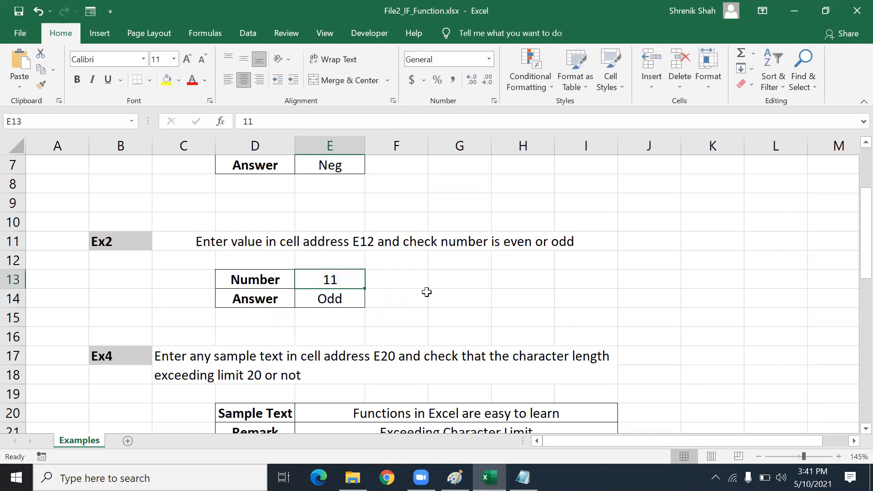
{"action": "type", "text": "14"}
{"action": "key", "text": "Return"}
{"action": "key", "text": "Up"}
{"action": "type", "text": "19"}
{"action": "key", "text": "Return"}
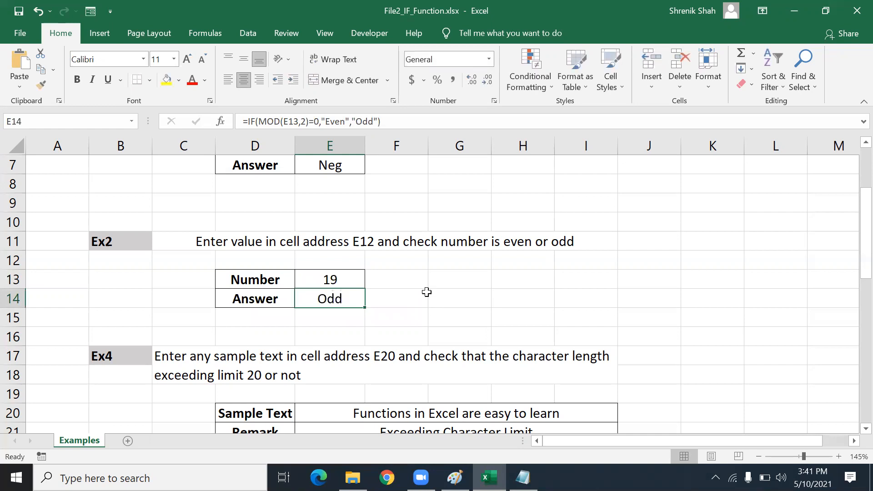
{"action": "key", "text": "F2"}
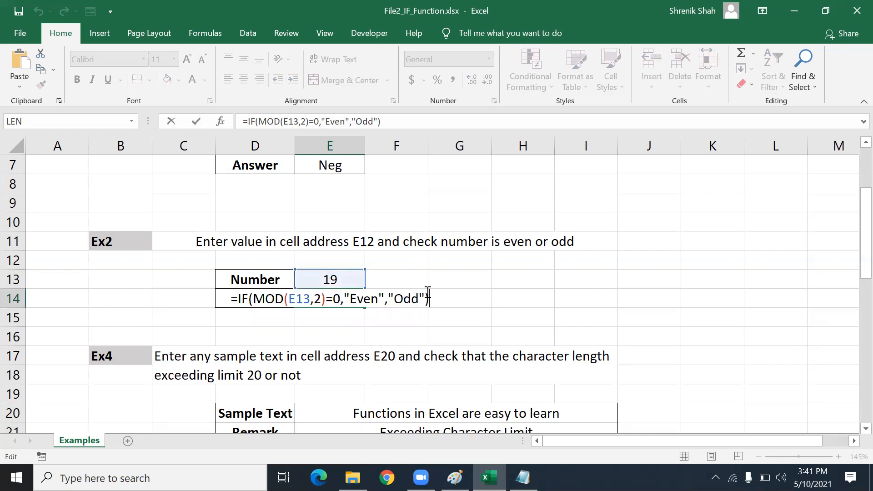
{"action": "key", "text": "Escape"}
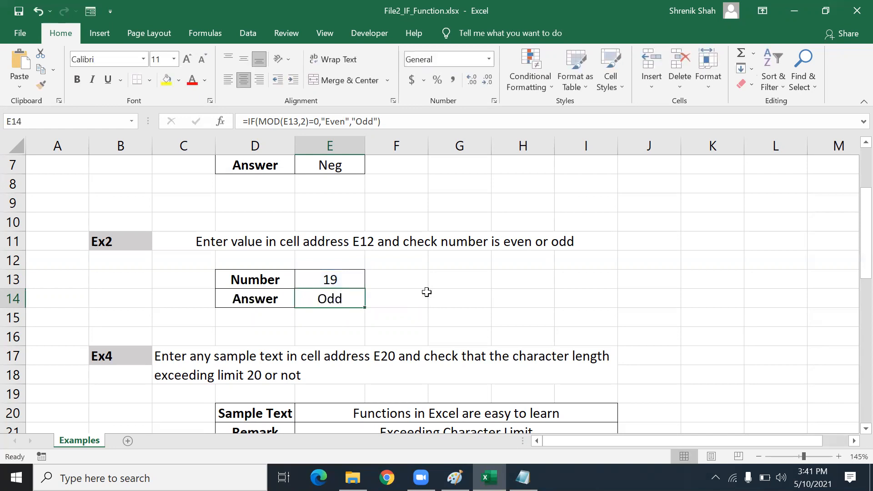
Step: Test the existing Ex4 remark formula by entering Hello as the sample text in E20, and undo that entry
{"action": "scroll", "coordinate": [477, 286], "scroll_direction": "up", "scroll_amount": 1}
{"action": "scroll", "coordinate": [475, 285], "scroll_direction": "down", "scroll_amount": 3}
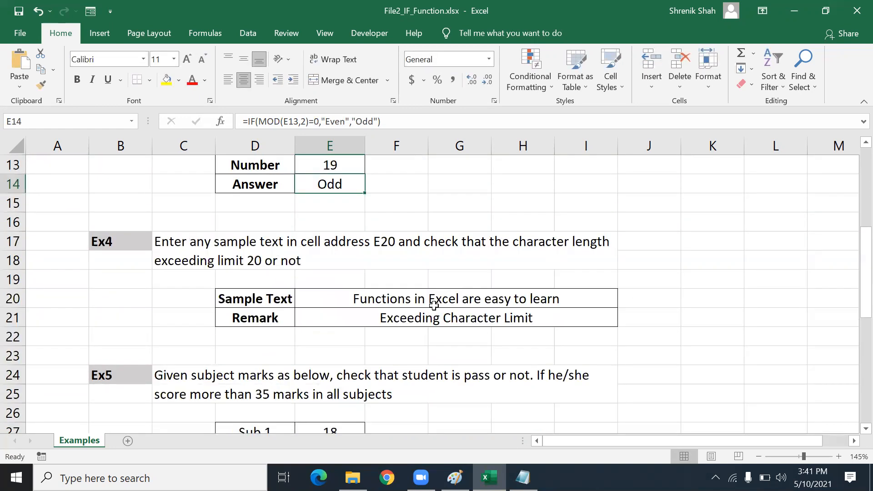
{"action": "left_click", "coordinate": [374, 318]}
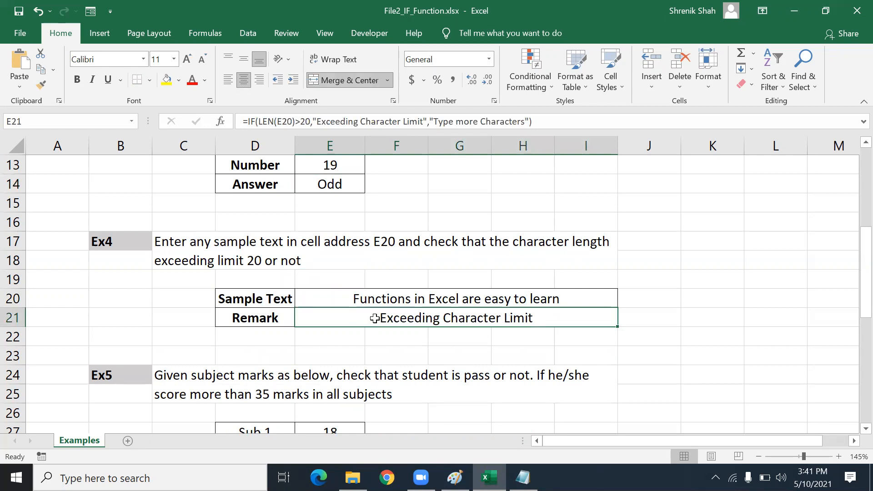
{"action": "key", "text": "Up"}
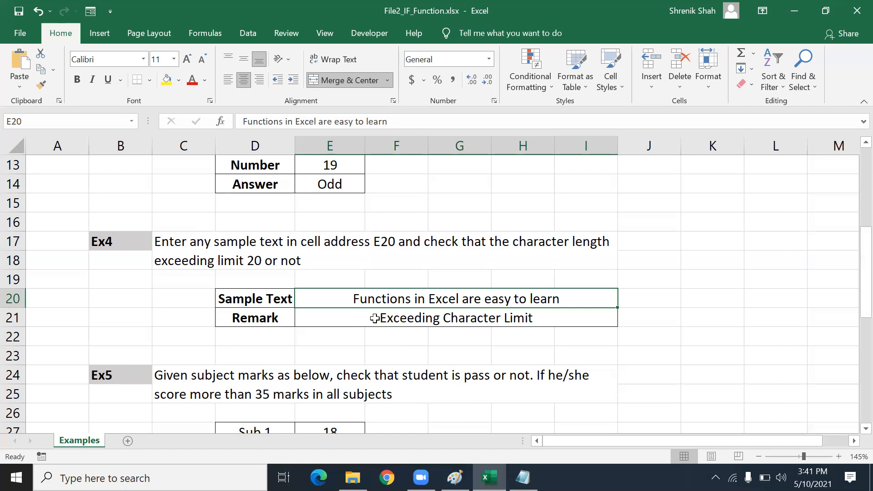
{"action": "type", "text": "Hello"}
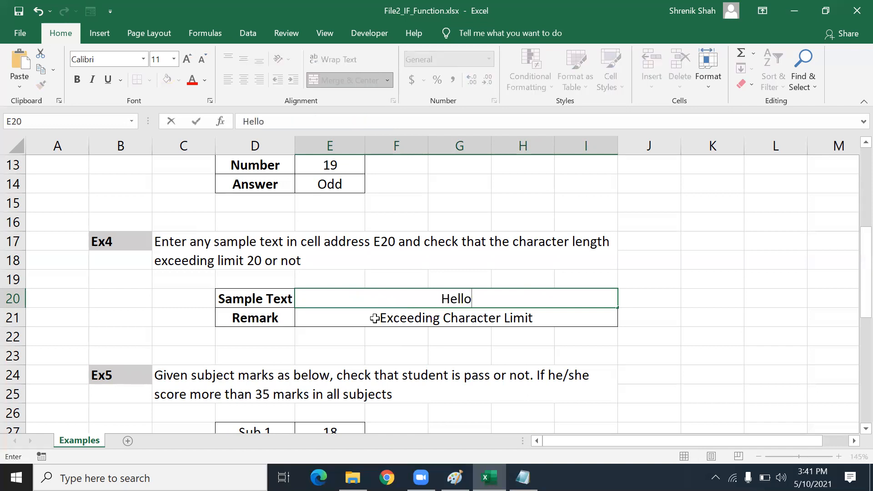
{"action": "key", "text": "Return"}
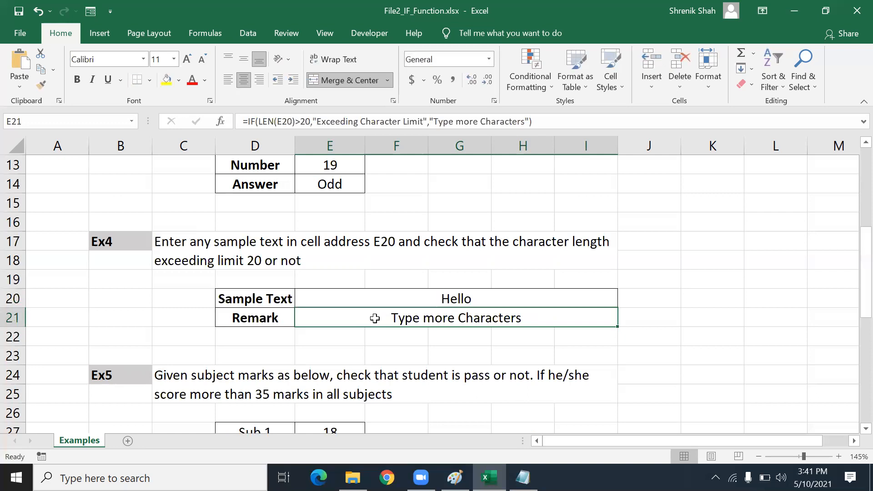
{"action": "key", "text": "Up"}
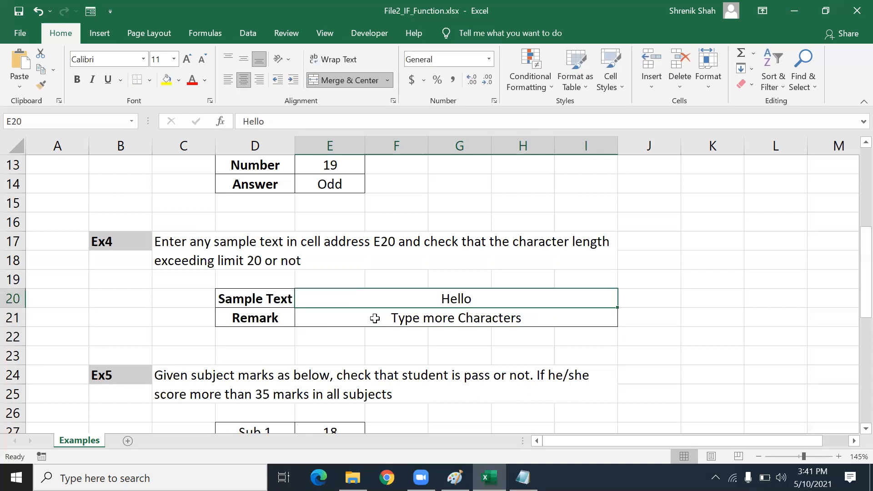
{"action": "key", "text": "ctrl+z"}
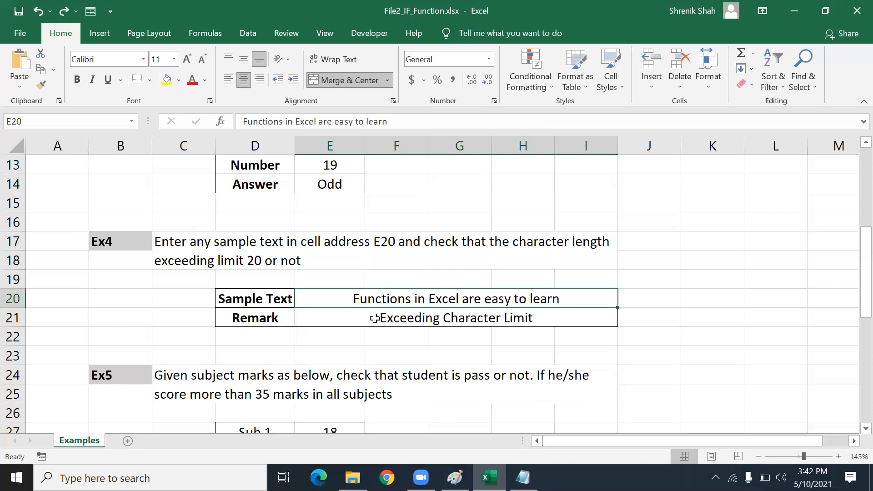
Step: Clear the Ex4 remark cell E21 and begin a new IF formula there with the logical test LEN(E20)>20
{"action": "left_click", "coordinate": [375, 318]}
{"action": "key", "text": "Delete"}
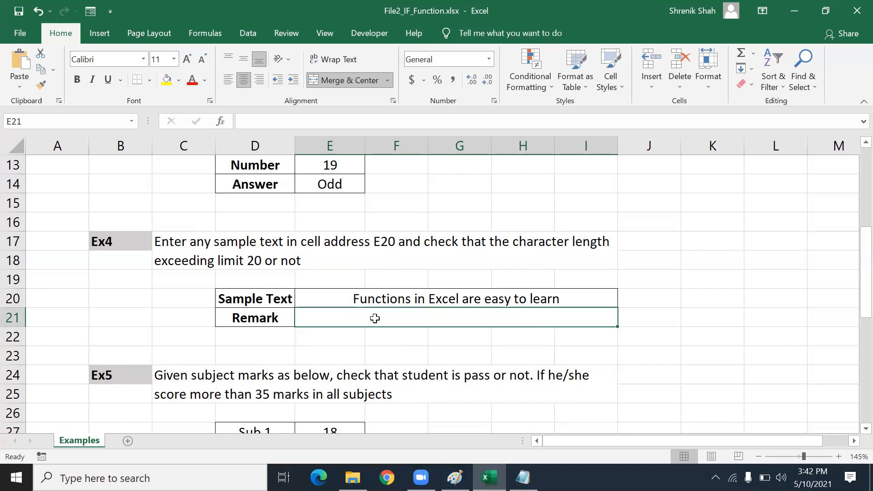
{"action": "type", "text": "="}
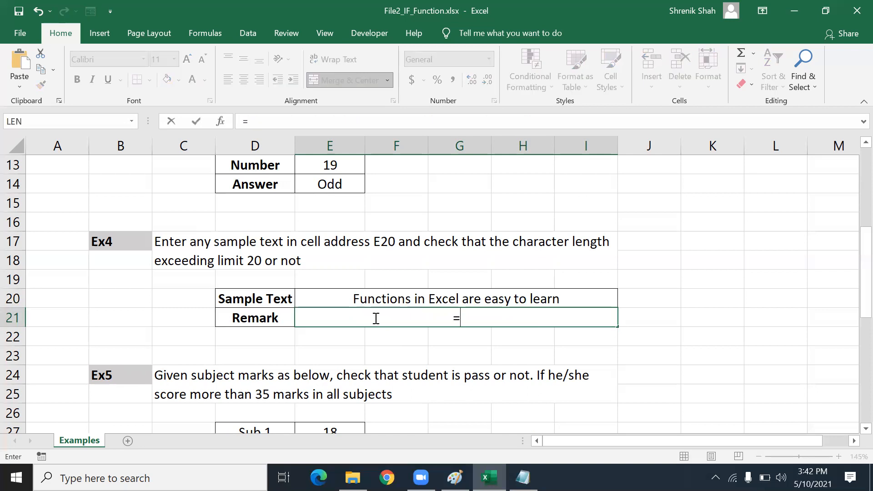
{"action": "type", "text": "IF"}
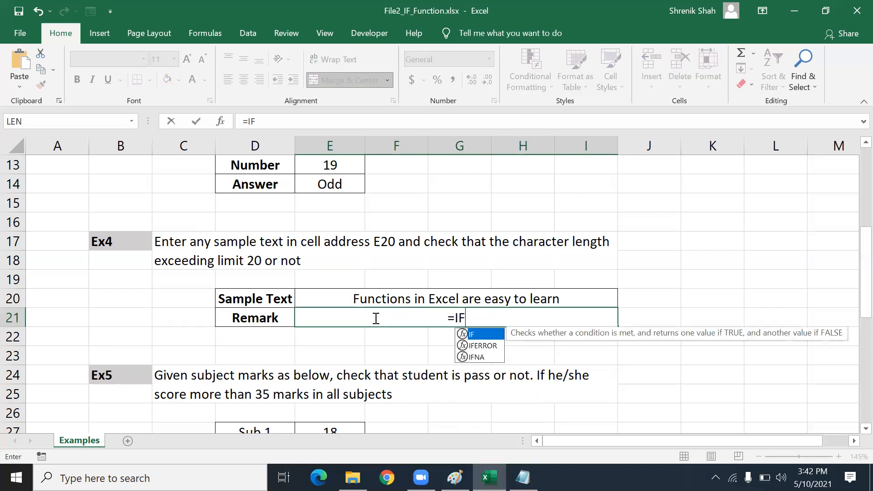
{"action": "type", "text": "(LEN("}
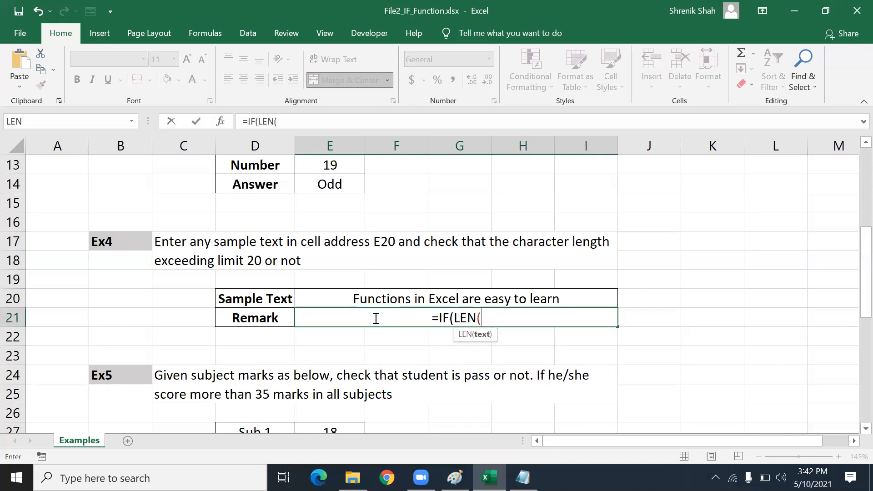
{"action": "key", "text": "Up"}
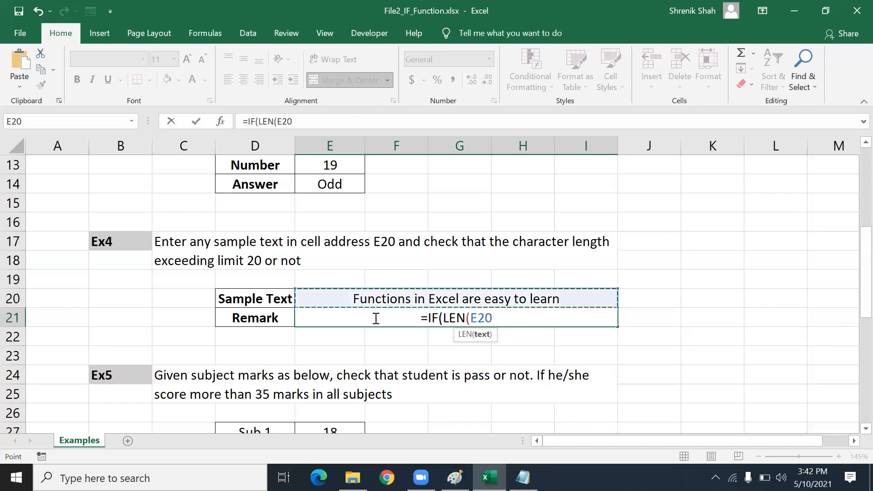
{"action": "type", "text": ")"}
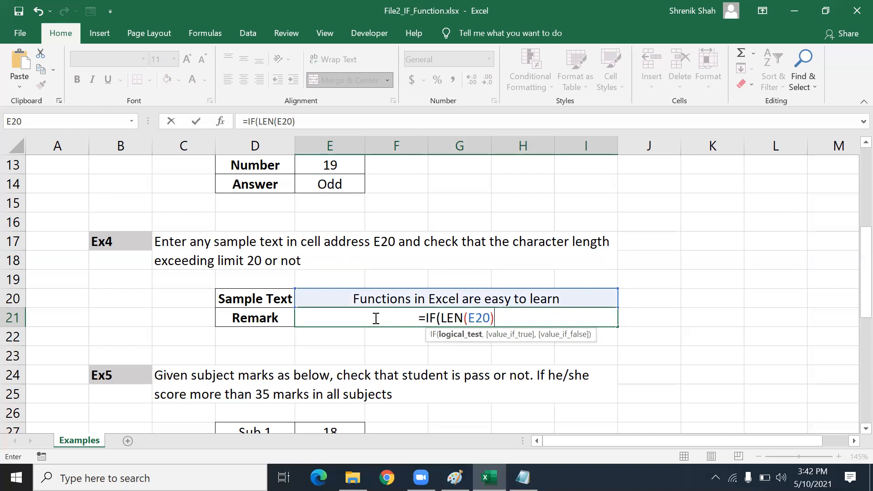
{"action": "type", "text": ">20,\""}
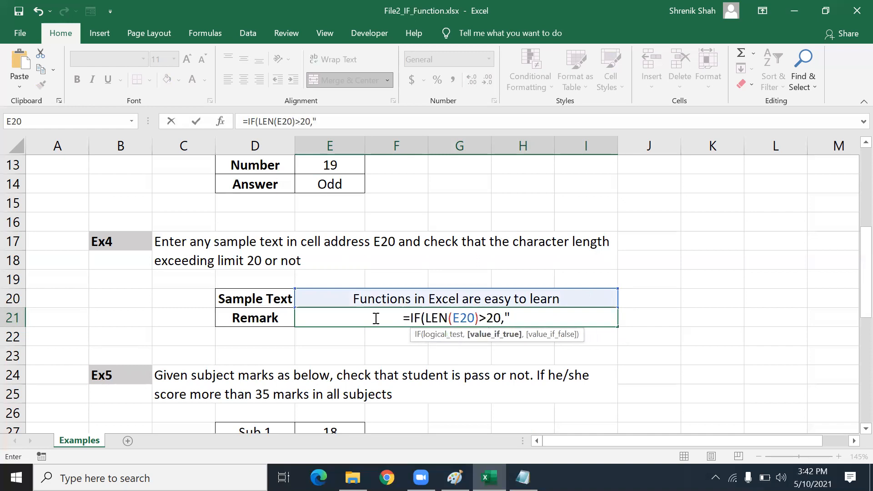
Step: Complete the E21 formula with "Character Limit Exceed" as the true value and "Type more" as the false value
{"action": "type", "text": "Characte"}
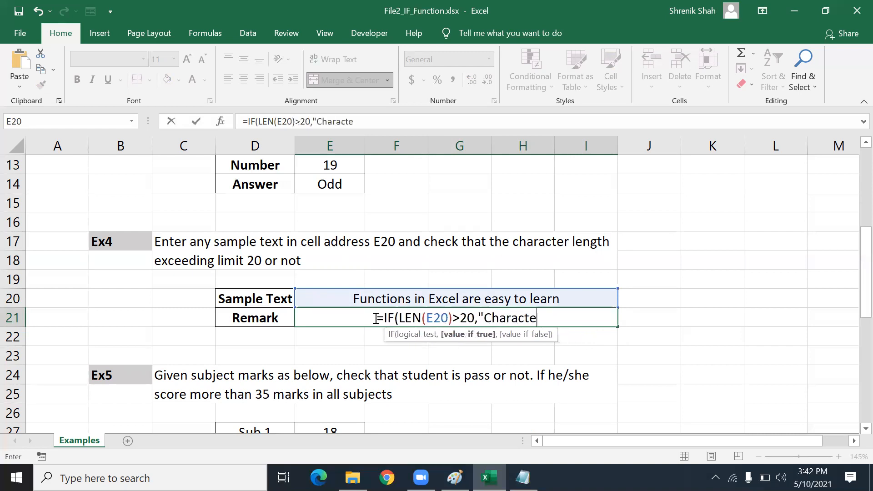
{"action": "type", "text": "r Limit"}
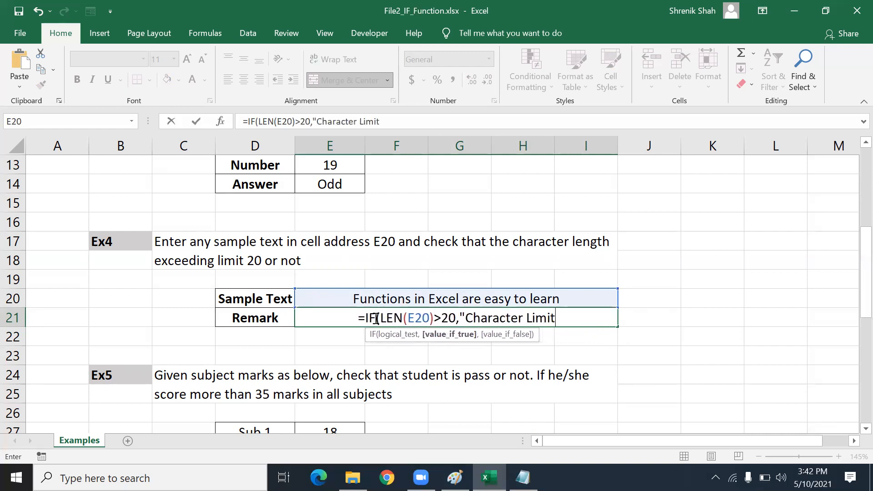
{"action": "type", "text": " Exceed\",\"Type"}
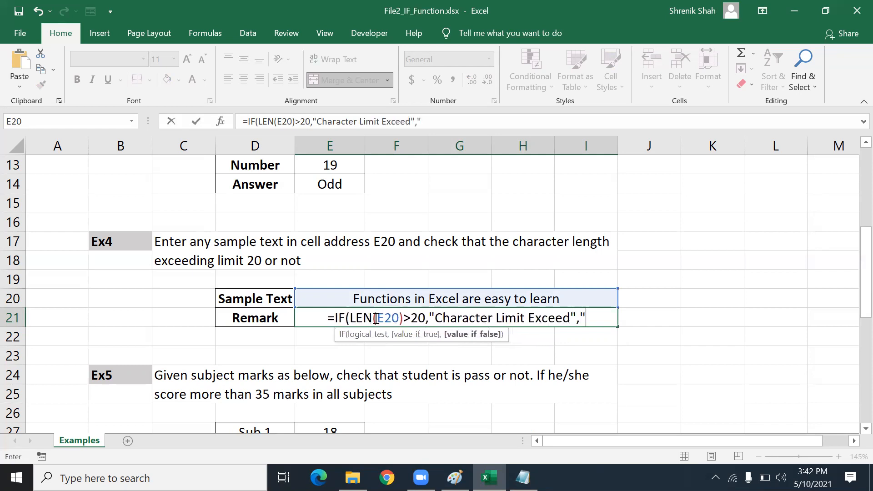
{"action": "type", "text": " more\")"}
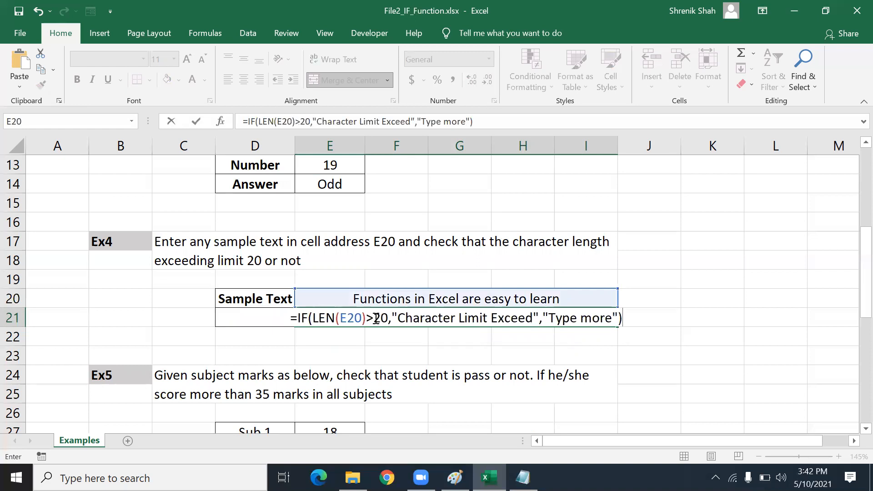
{"action": "key", "text": "Return"}
Step: Test the new E21 formula with Hello as the sample text in E20, and restore the original text
{"action": "left_click", "coordinate": [375, 319]}
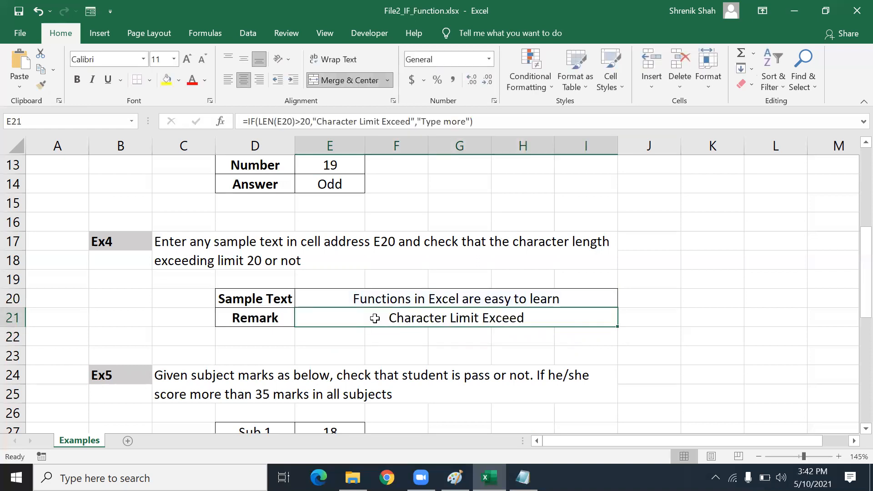
{"action": "key", "text": "Up"}
{"action": "type", "text": "Hello"}
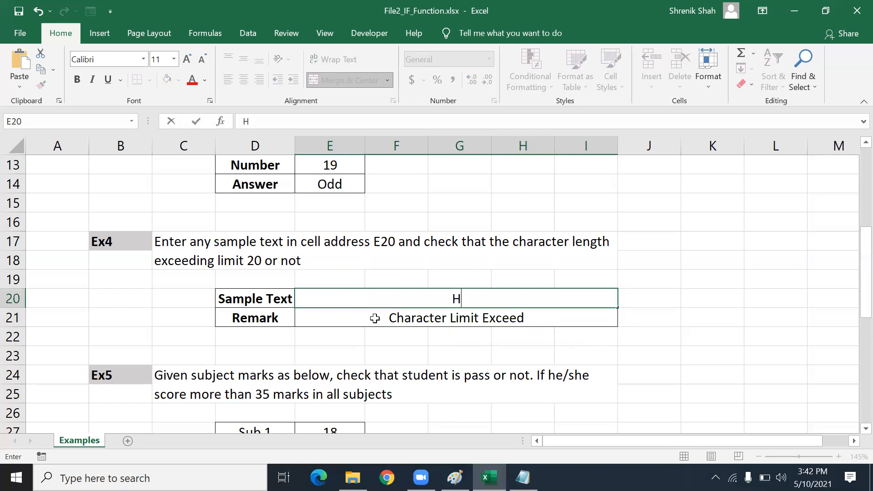
{"action": "key", "text": "Return"}
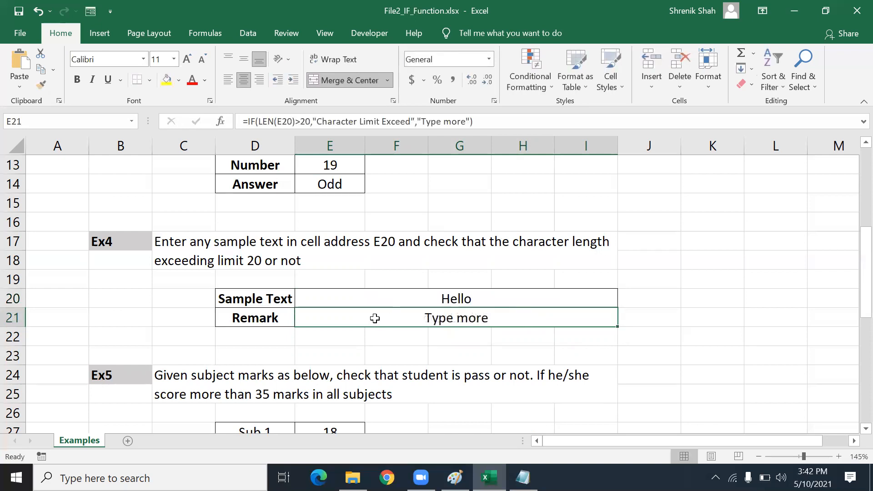
{"action": "key", "text": "Up"}
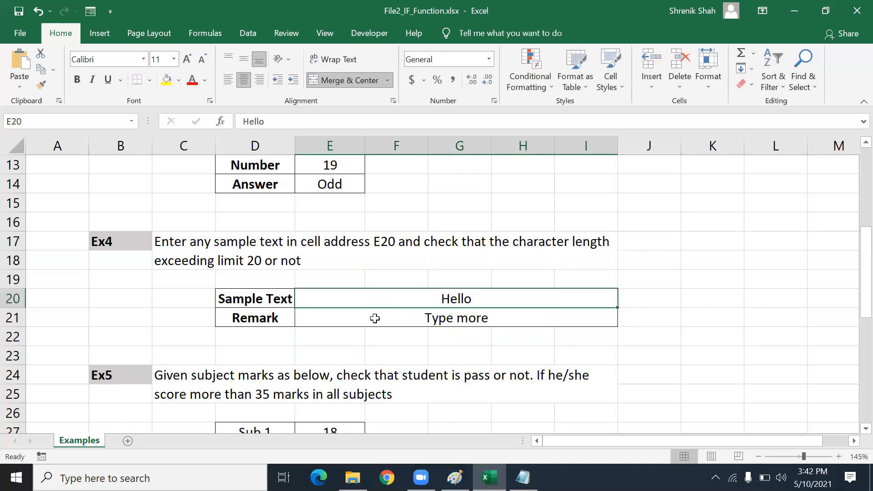
{"action": "key", "text": "ctrl+z"}
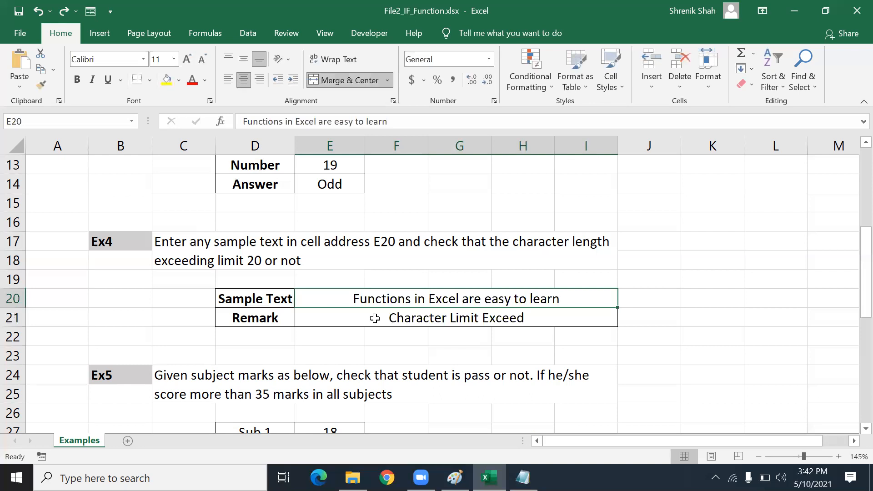